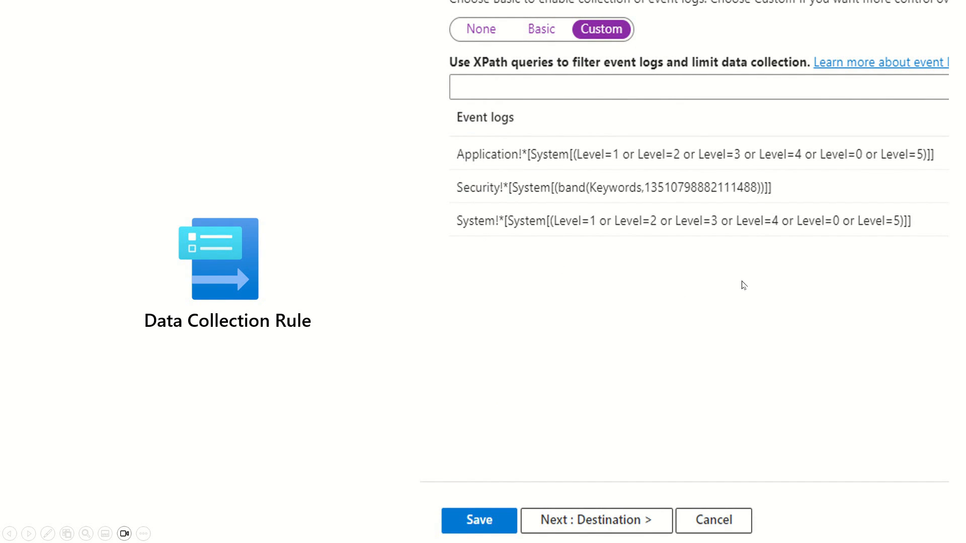
pyautogui.press('Left')
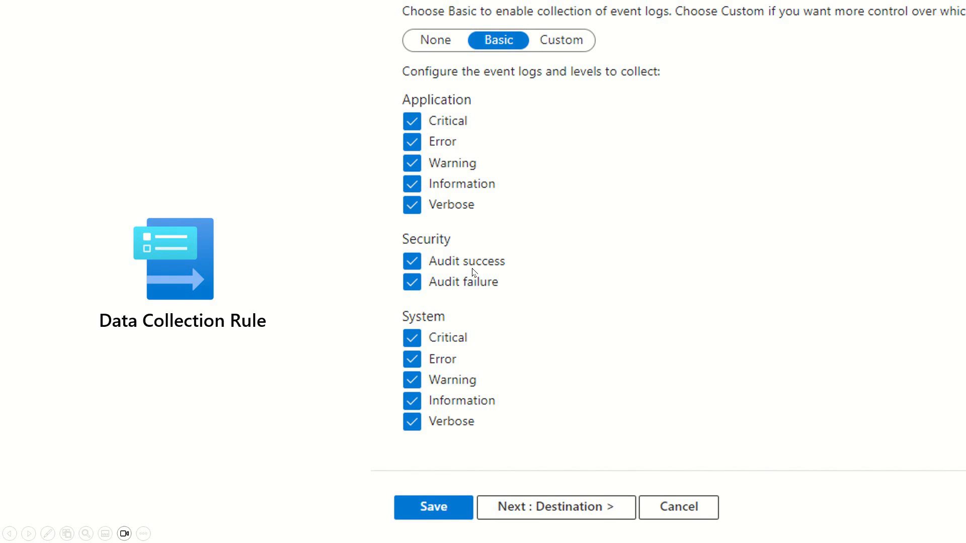
# Step: Switch to the browser and open the Windows Event Logs data source of the WindowsDCR-CW rule in Custom mode
pyautogui.hotkey('alt', 'Tab')
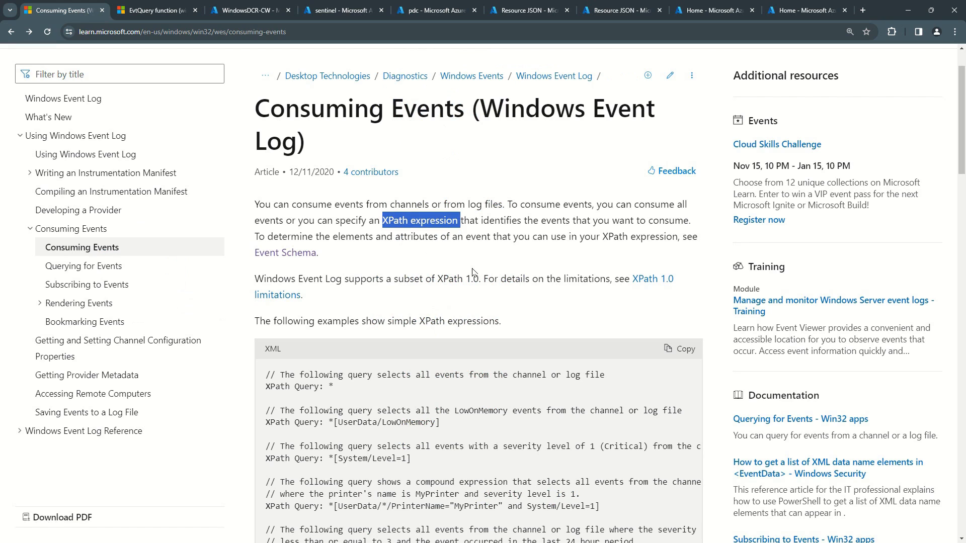
pyautogui.click(229, 11)
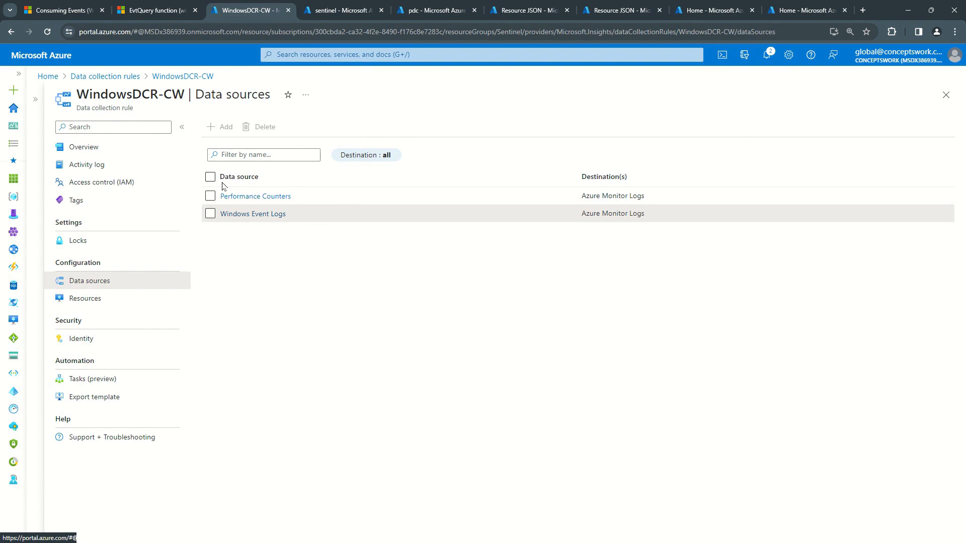
pyautogui.click(251, 219)
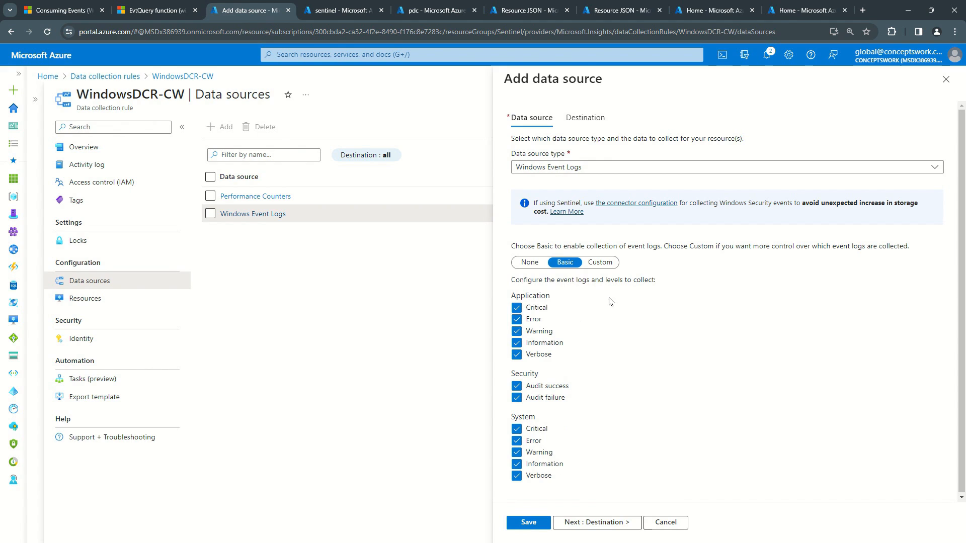
pyautogui.click(600, 262)
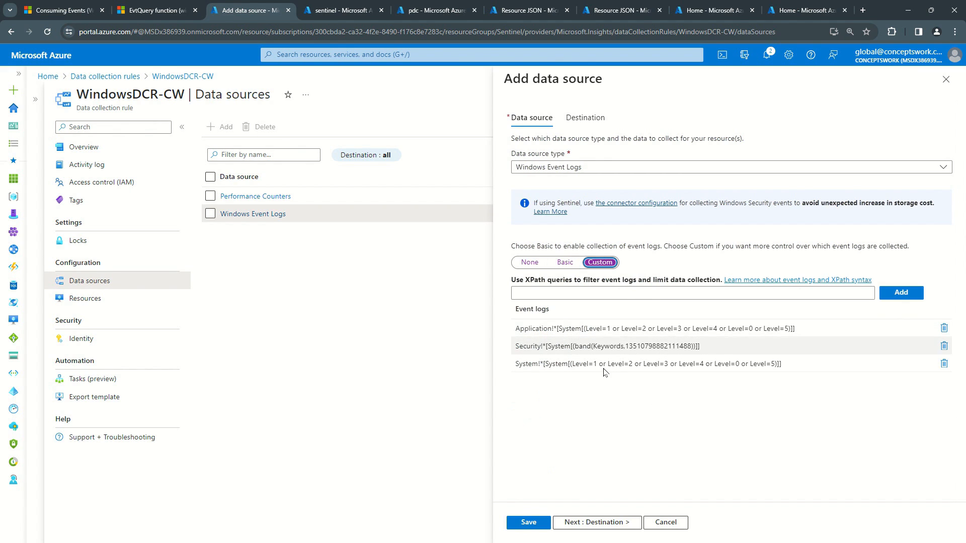
# Step: Clear Security Audit success and Audit failure in Basic mode and return to the Custom XPath queries
pyautogui.click(553, 262)
pyautogui.click(517, 446)
pyautogui.click(517, 434)
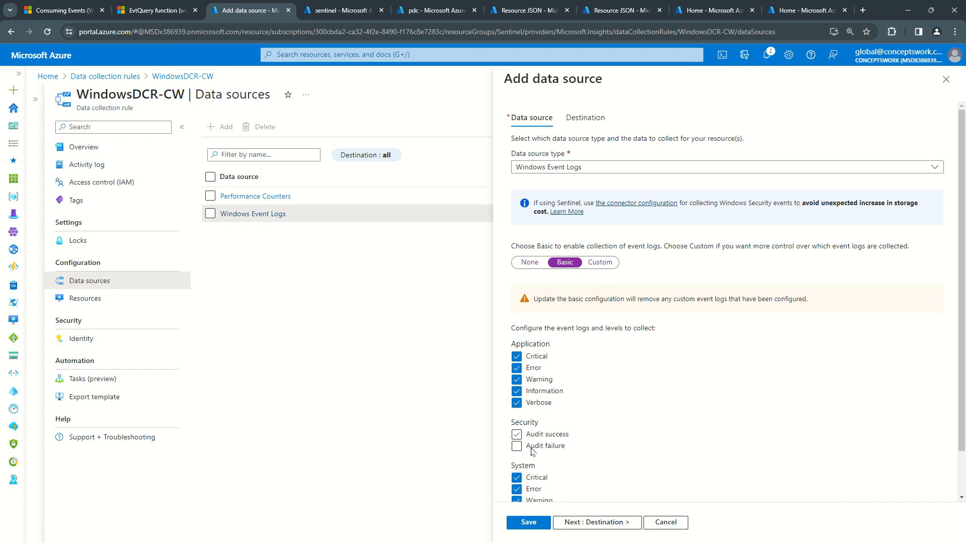
pyautogui.click(596, 263)
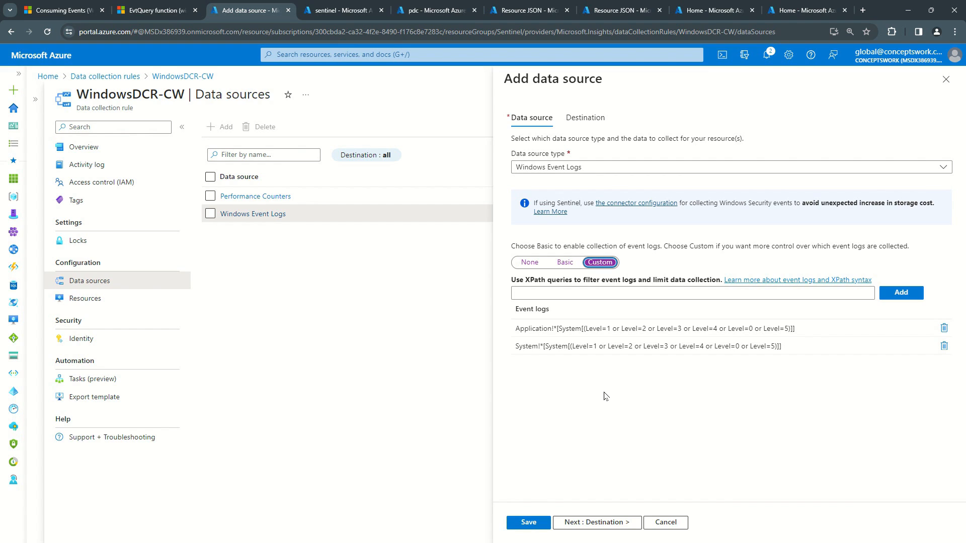
# Step: Add the test custom query "kldsfjkjadflkj" and reopen the Windows Event Logs data source without saving
pyautogui.click(526, 291)
pyautogui.write('kldsfjkjadflkj')
pyautogui.click(910, 297)
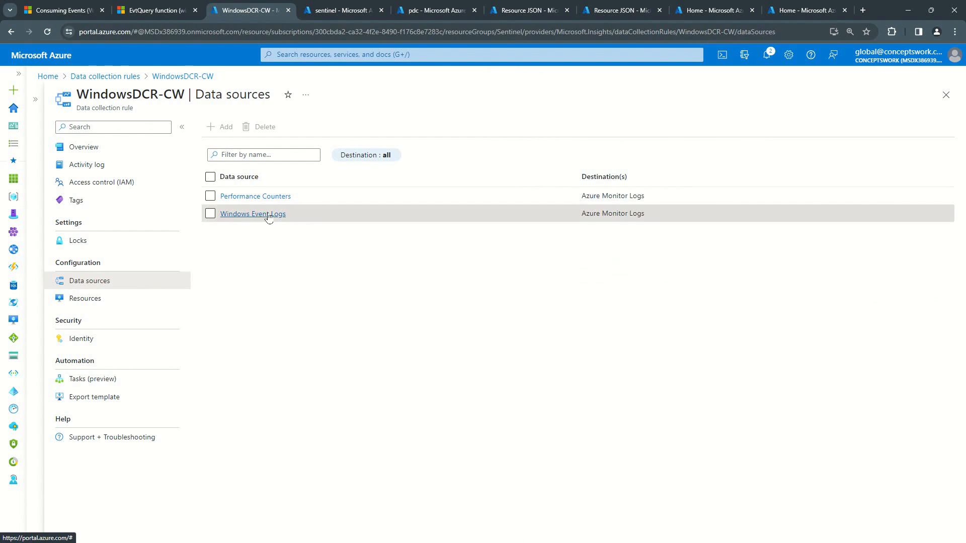
pyautogui.click(263, 216)
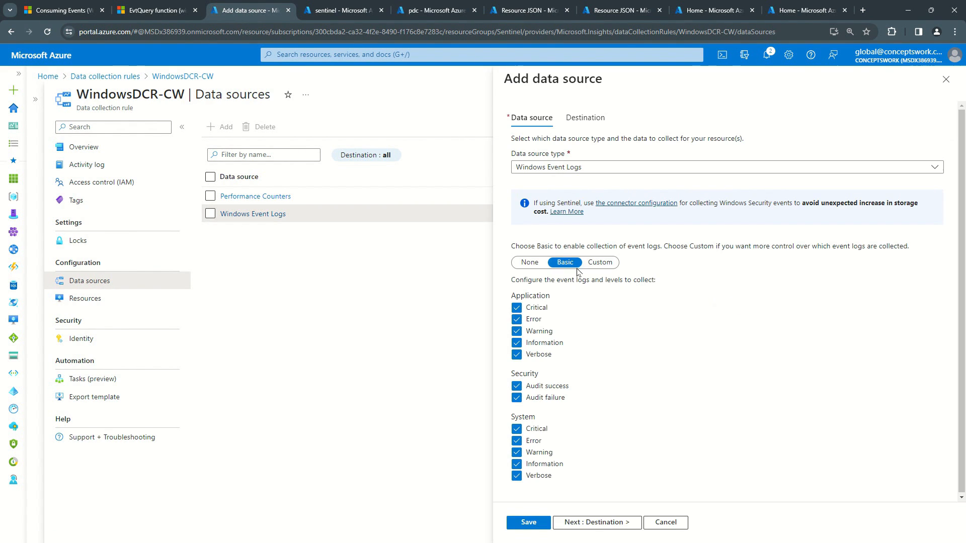
# Step: Switch event log collection to Custom and examine the Application, Security and System XPath queries
pyautogui.click(600, 262)
pyautogui.moveTo(515, 329); pyautogui.dragTo(808, 366)
pyautogui.click(566, 377)
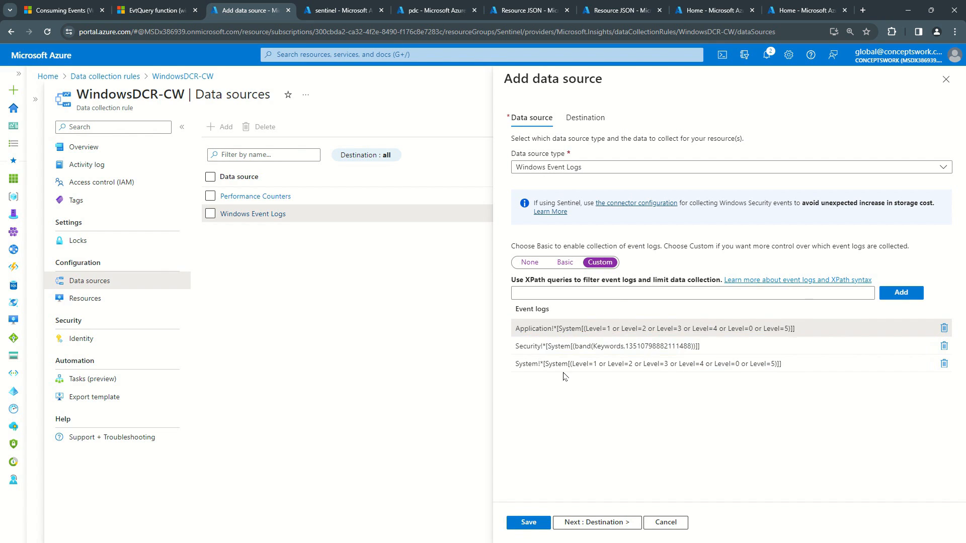
pyautogui.moveTo(520, 330); pyautogui.dragTo(745, 362)
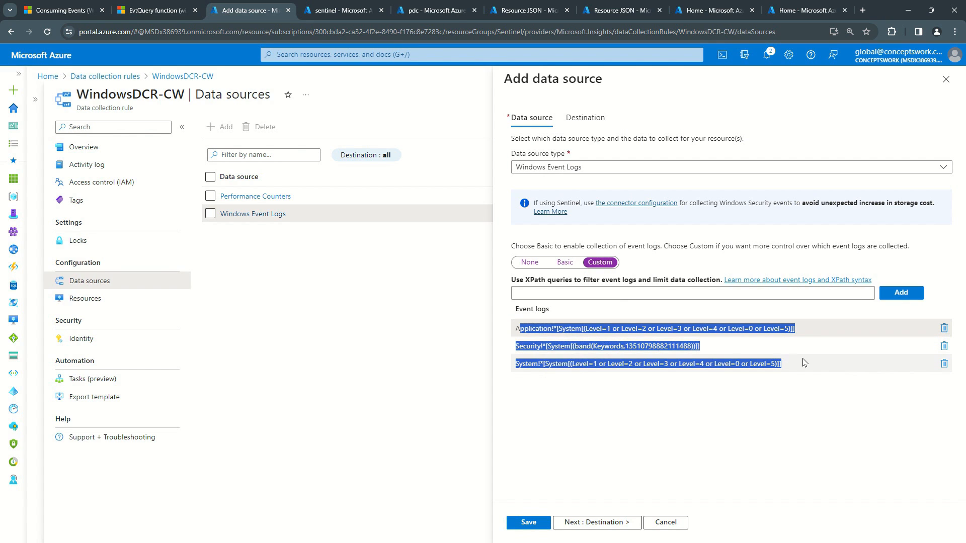
pyautogui.click(529, 421)
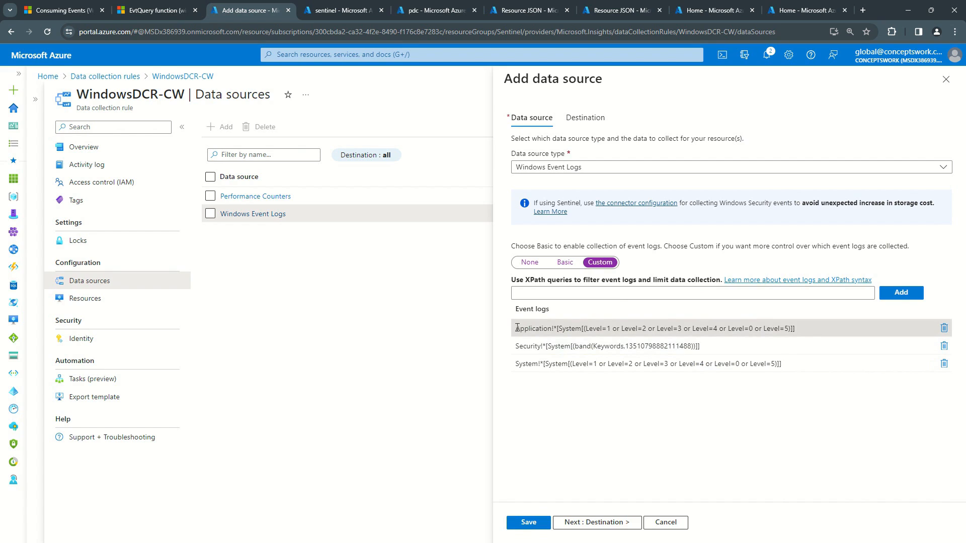
pyautogui.moveTo(517, 332); pyautogui.dragTo(769, 384)
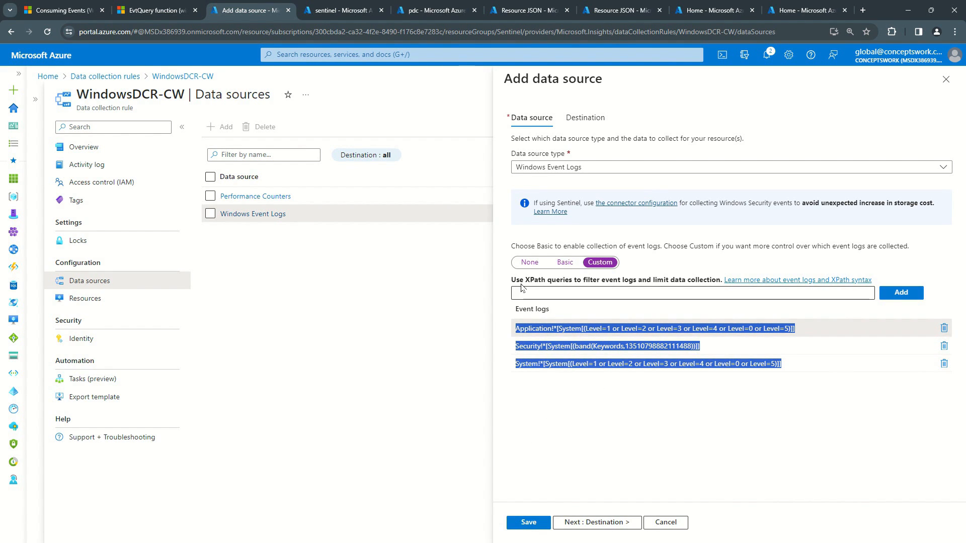
pyautogui.moveTo(520, 281); pyautogui.dragTo(563, 280)
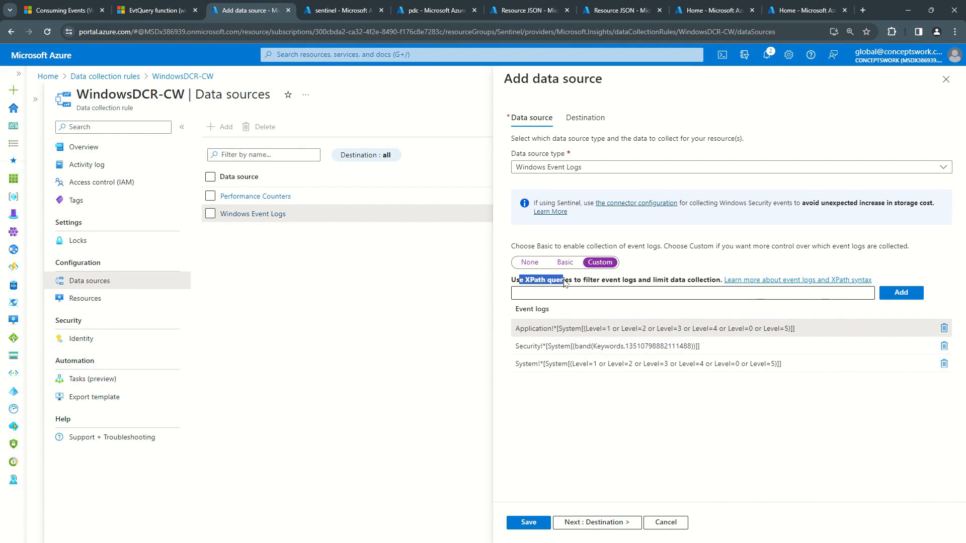
# Step: Read the Consuming Events documentation passage on XPath expressions and compare it with the data source's custom queries
pyautogui.hotkey('ctrl', '1')
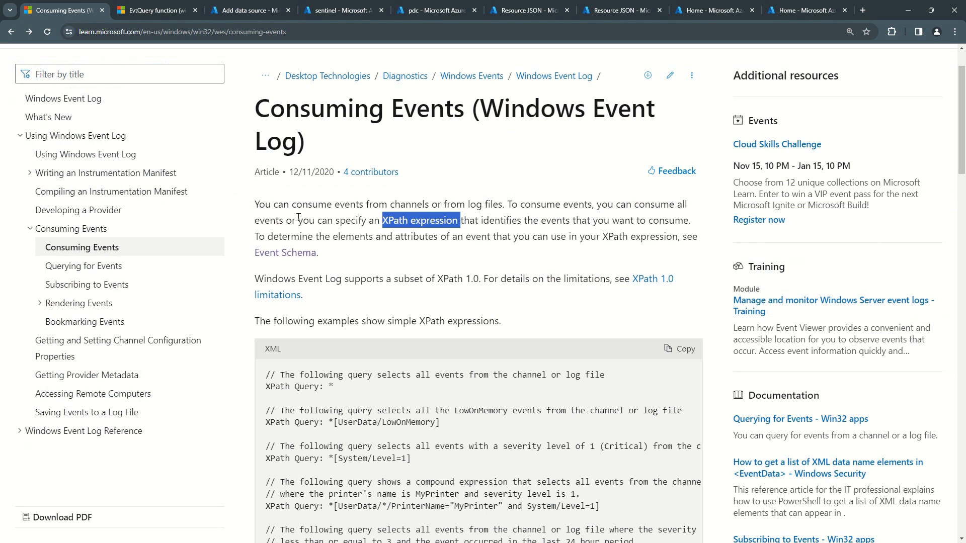
pyautogui.click(388, 217)
pyautogui.moveTo(259, 205); pyautogui.dragTo(686, 231)
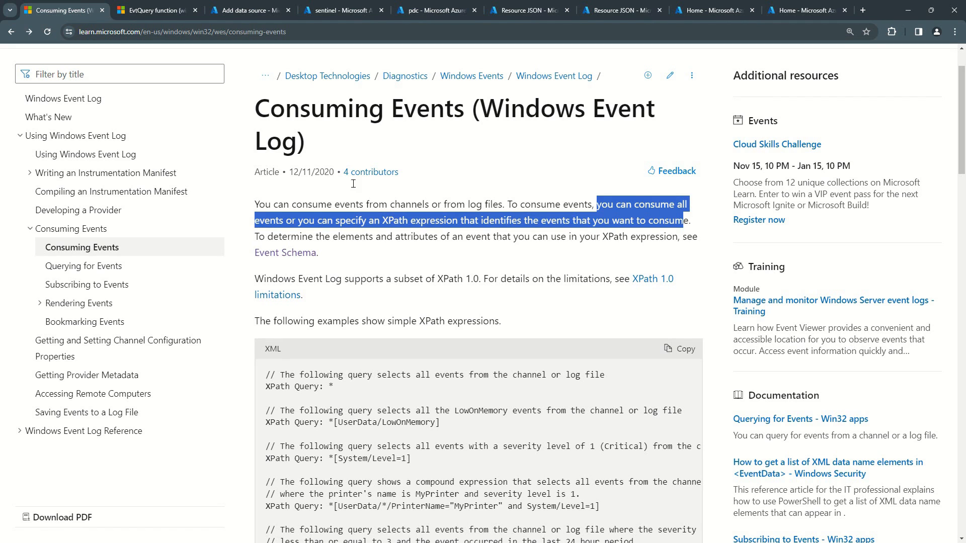
pyautogui.click(221, 11)
pyautogui.moveTo(815, 360); pyautogui.dragTo(503, 331)
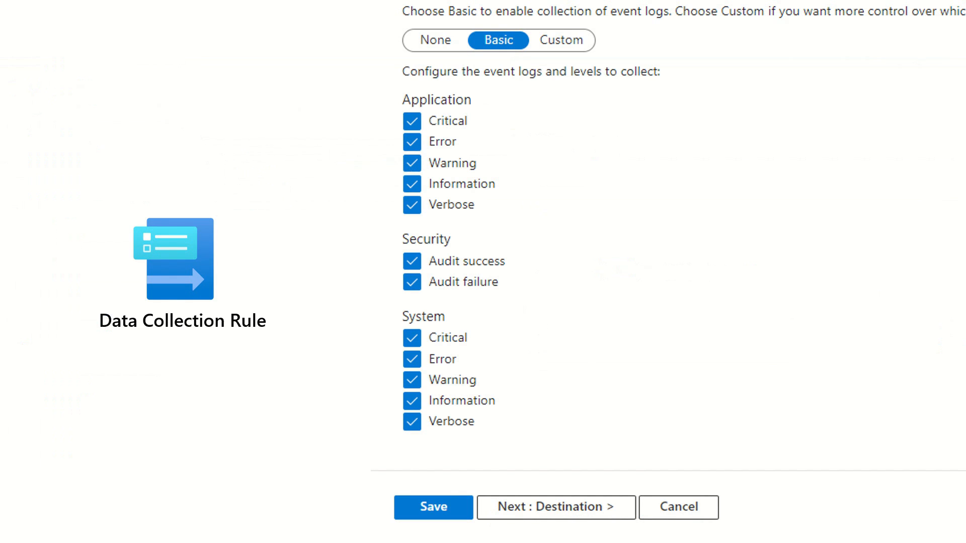
pyautogui.click(598, 304)
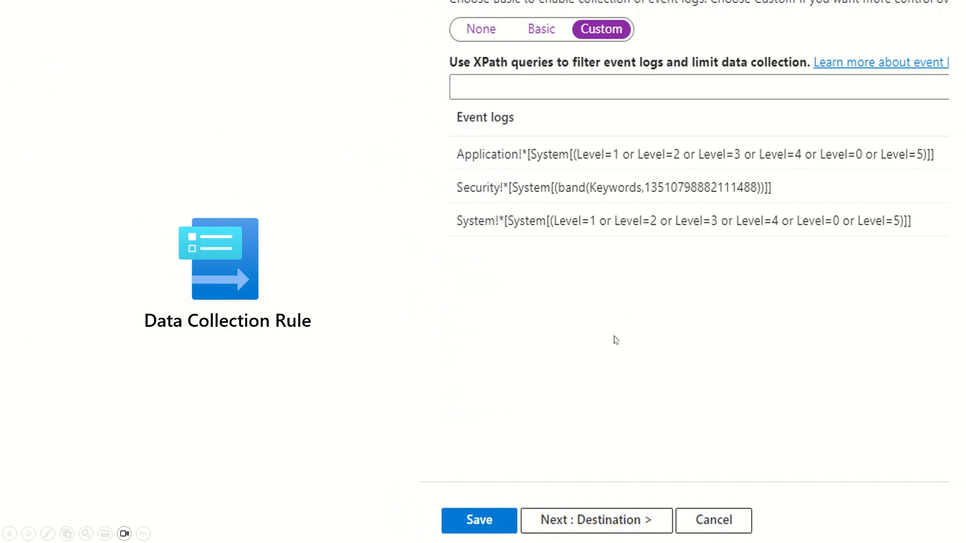
pyautogui.click(586, 317)
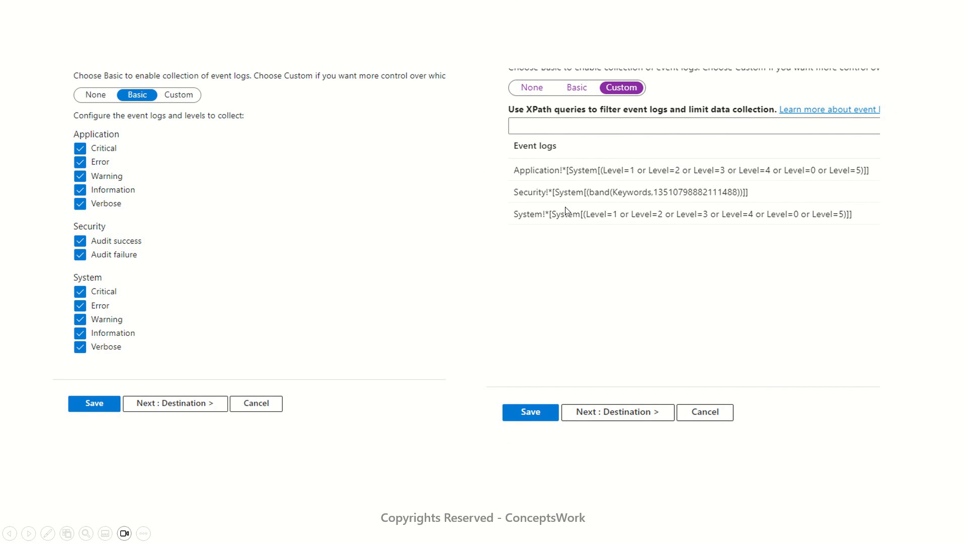
pyautogui.click(559, 327)
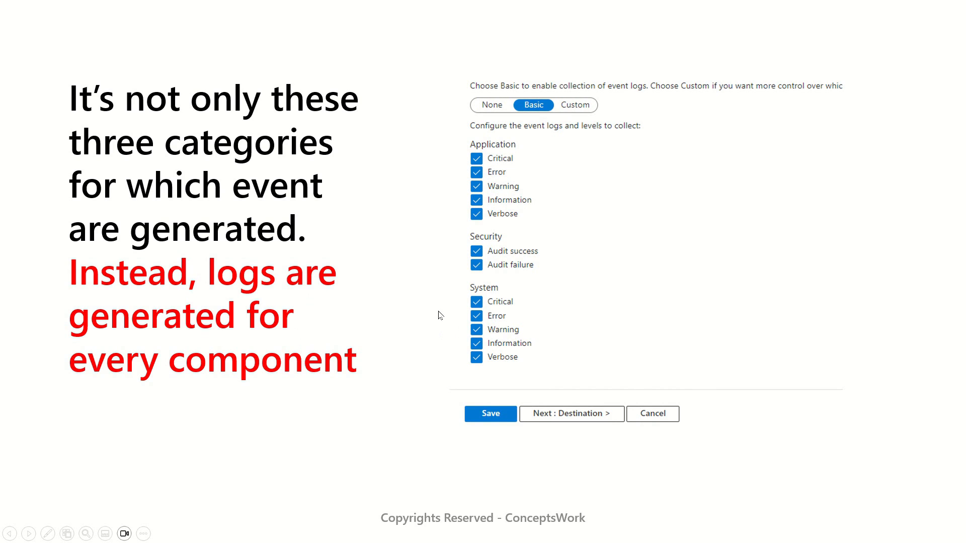
pyautogui.click(473, 332)
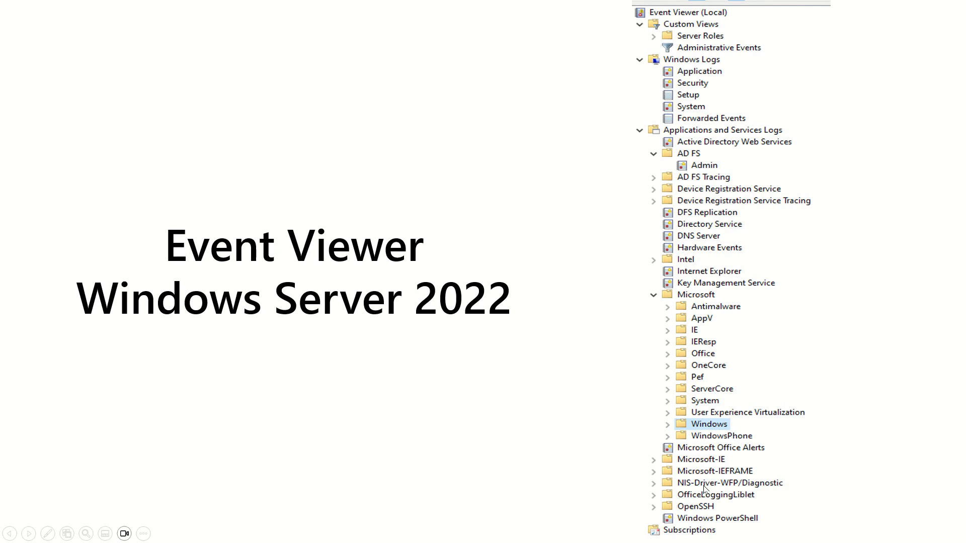
pyautogui.click(636, 280)
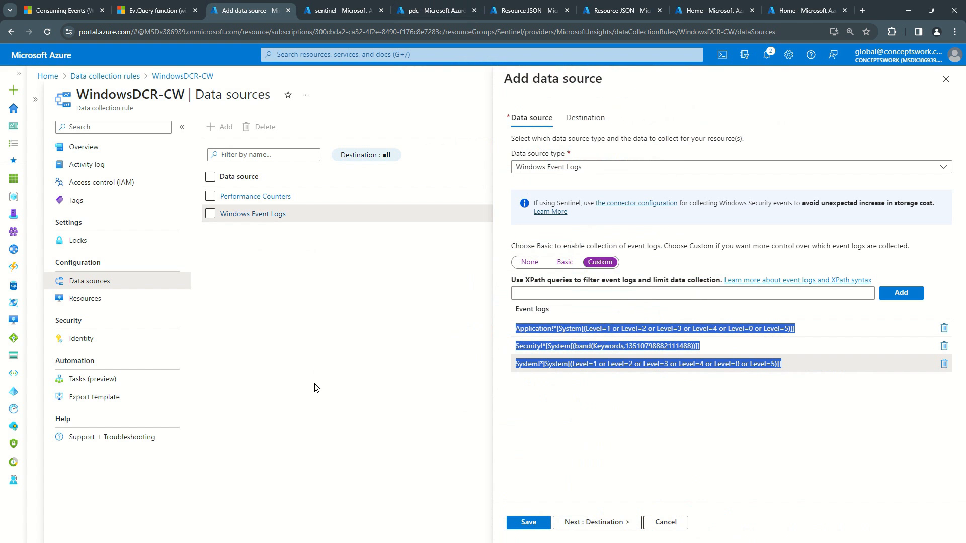
pyautogui.click(314, 386)
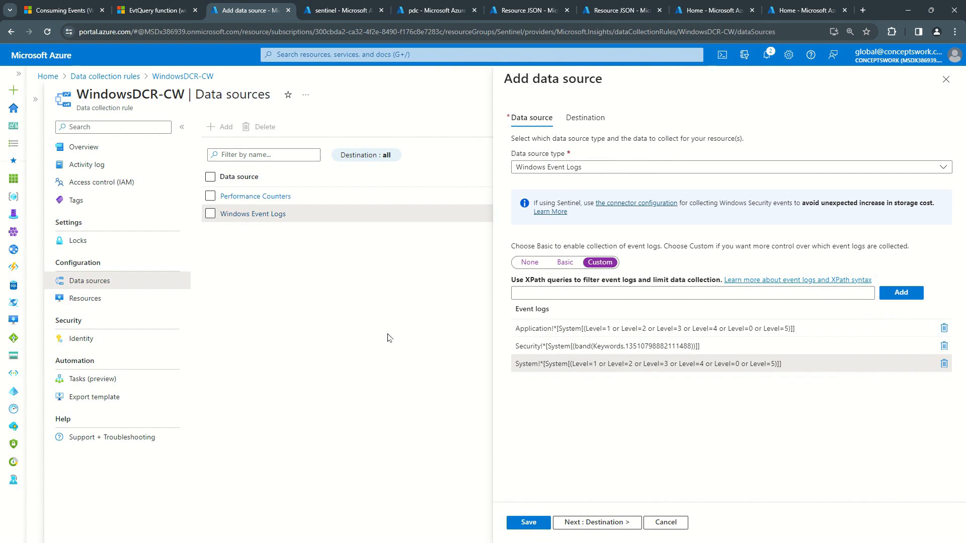
# Step: Run the Event summary query in the sentinel workspace logs with the time range set to Last 4 hours
pyautogui.click(332, 10)
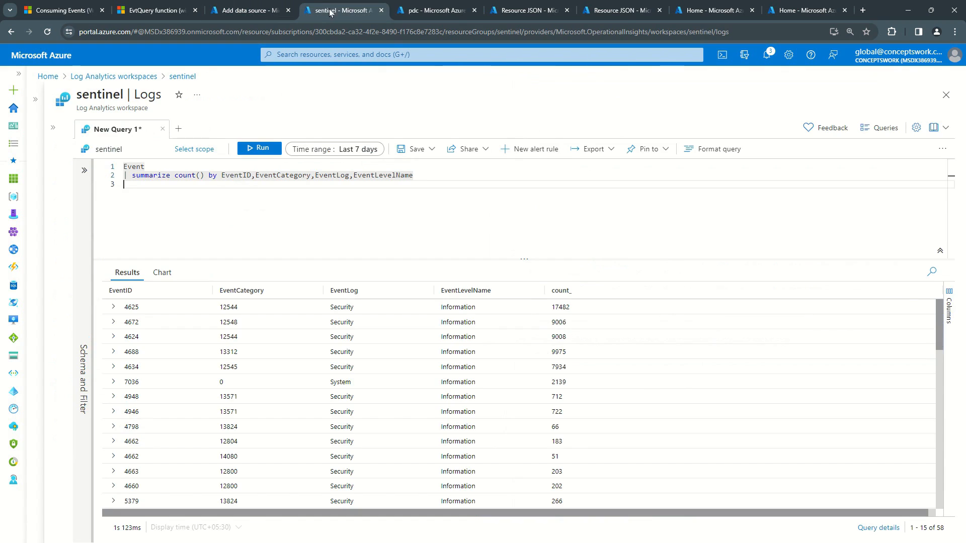
pyautogui.moveTo(423, 180); pyautogui.dragTo(30, 130)
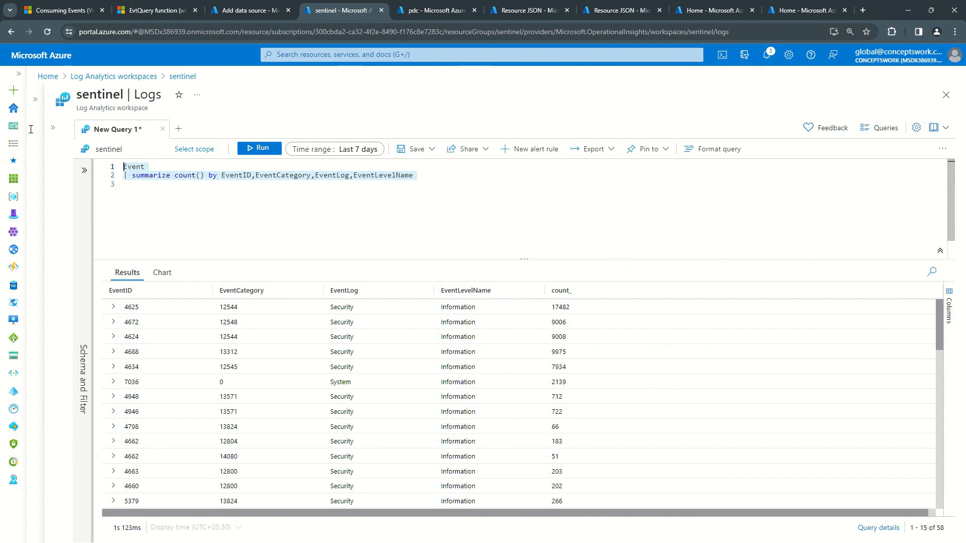
pyautogui.click(365, 149)
pyautogui.click(318, 201)
pyautogui.click(123, 196)
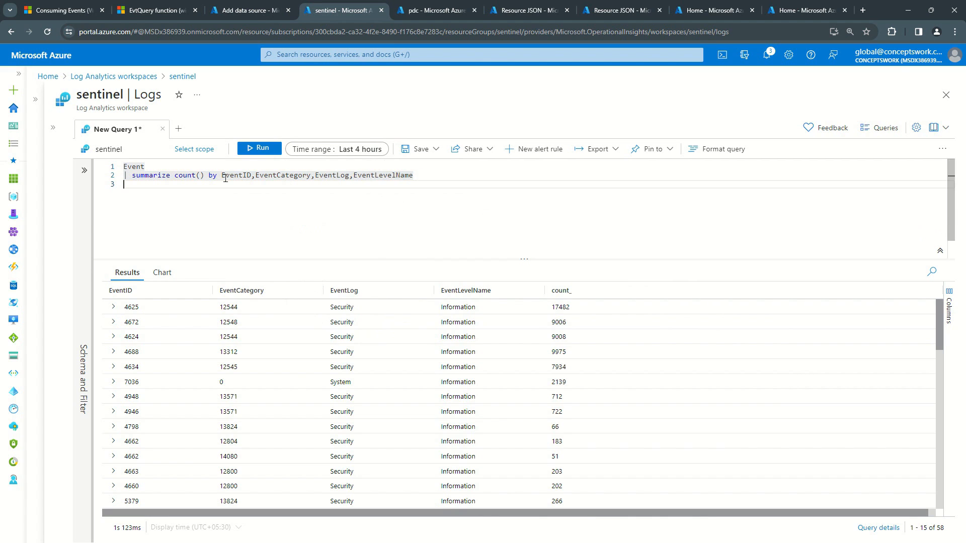
pyautogui.click(260, 149)
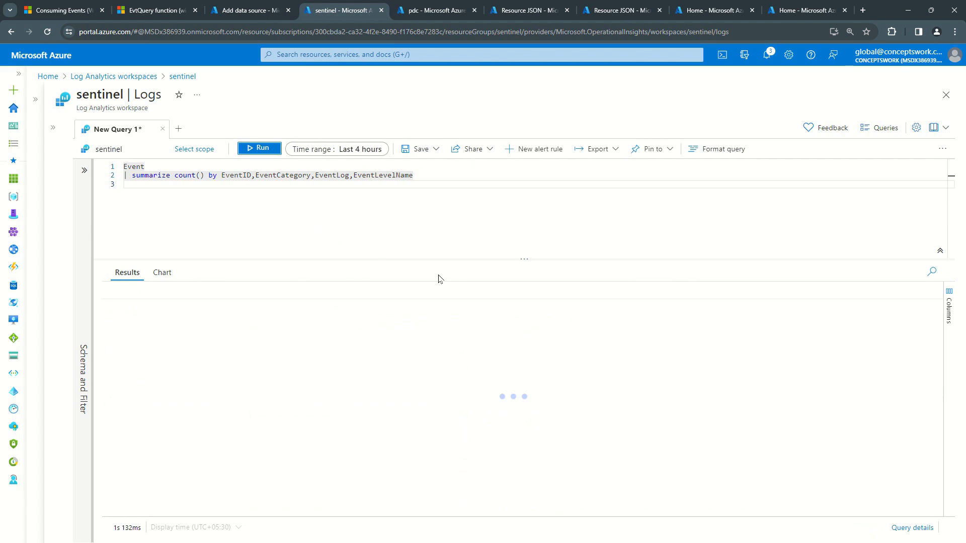
# Step: Examine the EventLog column of the query results to see which log categories were collected
pyautogui.scroll(-1, 432, 350)
pyautogui.scroll(-3, 414, 403)
pyautogui.scroll(4, 395, 397)
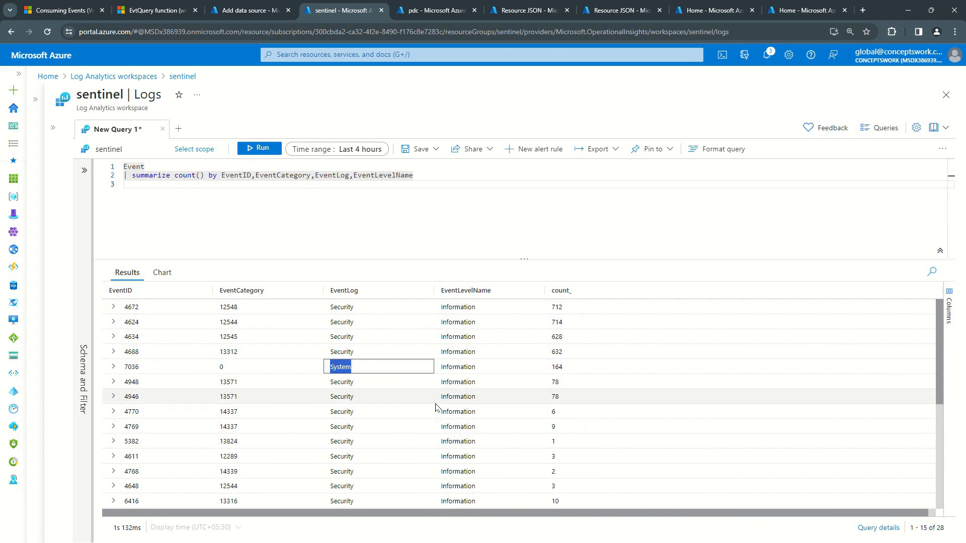
pyautogui.scroll(-4, 392, 433)
pyautogui.scroll(4, 370, 447)
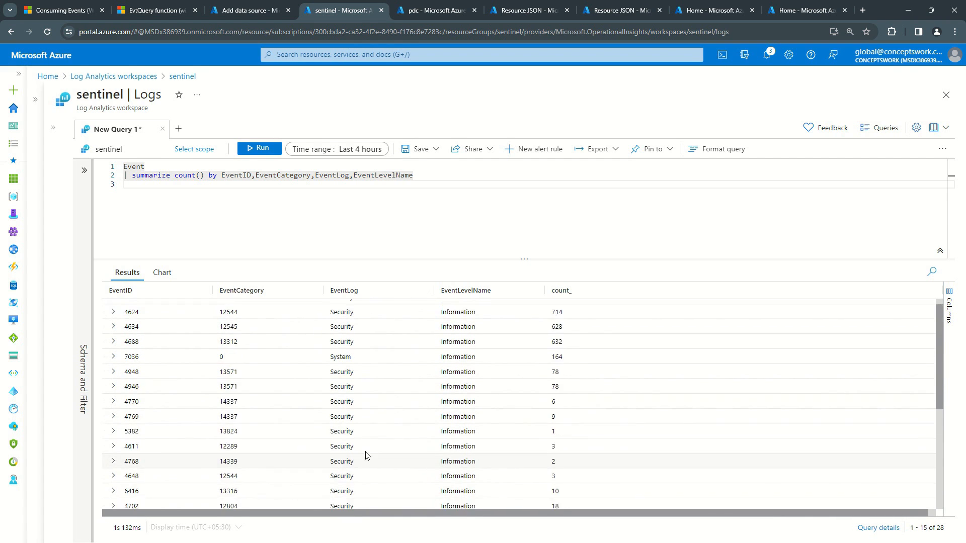
pyautogui.scroll(-4, 381, 414)
pyautogui.scroll(5, 374, 433)
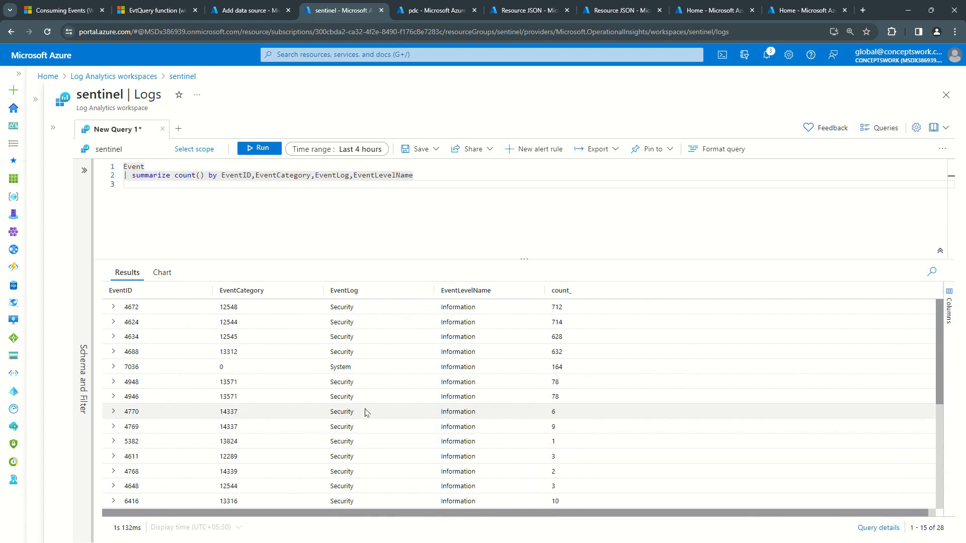
# Step: Rerun the Event summary query for the Last 12 hours and examine the Application log rows in the results
pyautogui.click(362, 149)
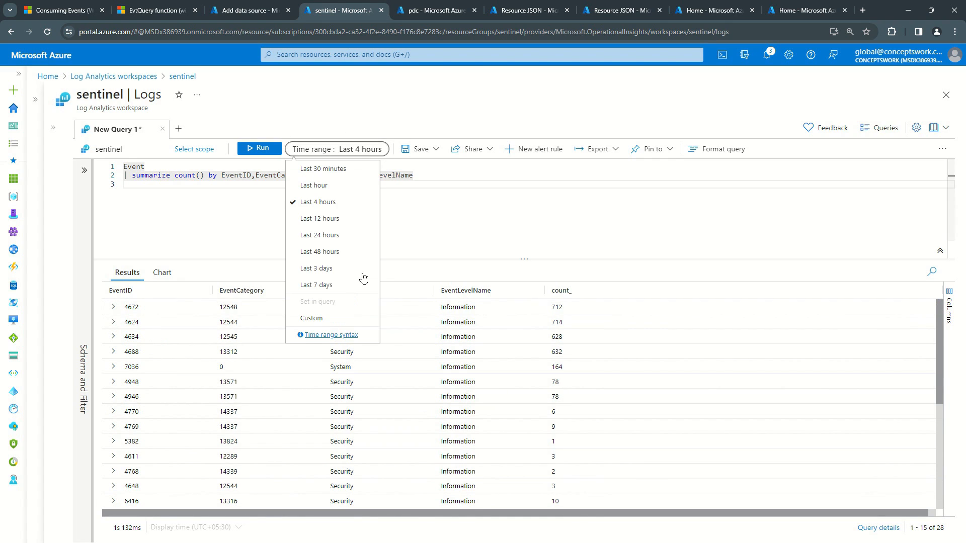
pyautogui.click(327, 218)
pyautogui.click(259, 149)
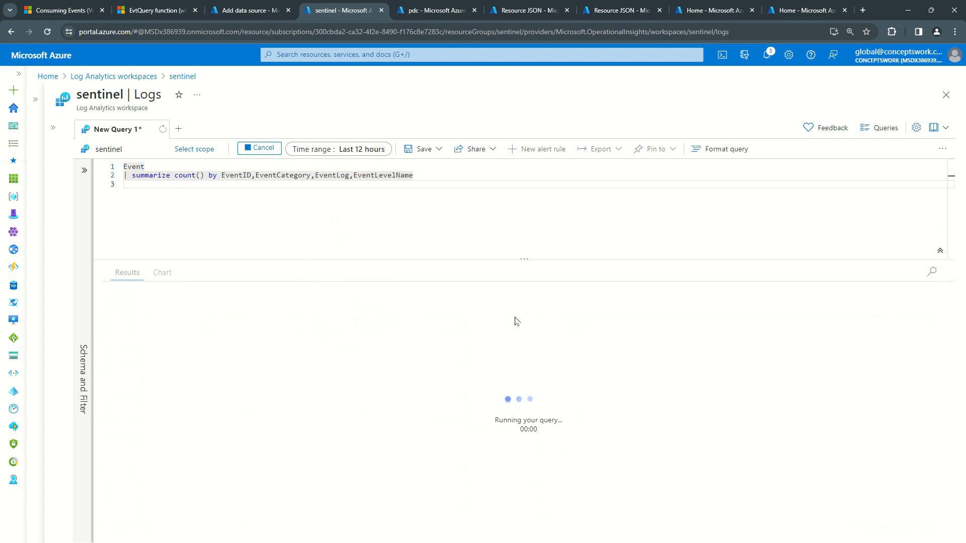
pyautogui.scroll(-3, 417, 346)
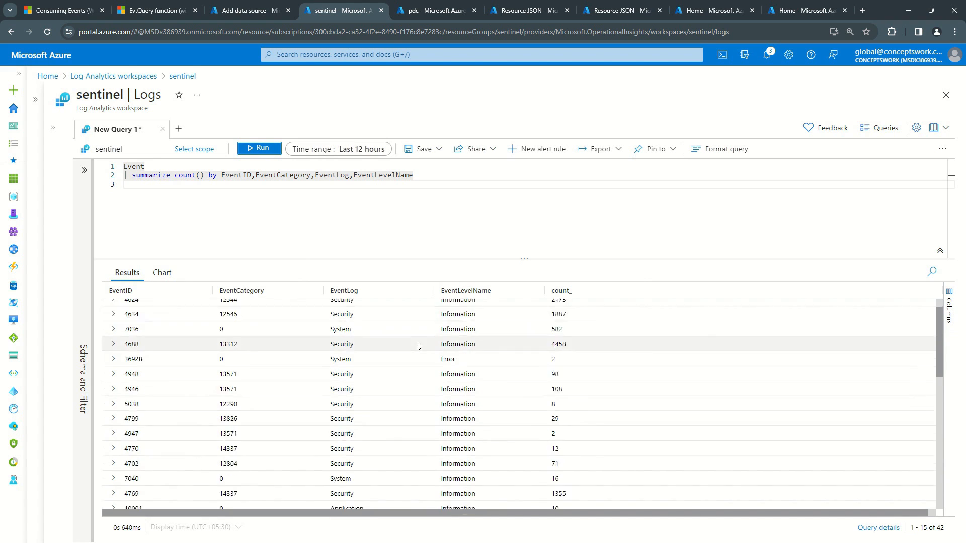
pyautogui.moveTo(312, 365); pyautogui.dragTo(411, 390)
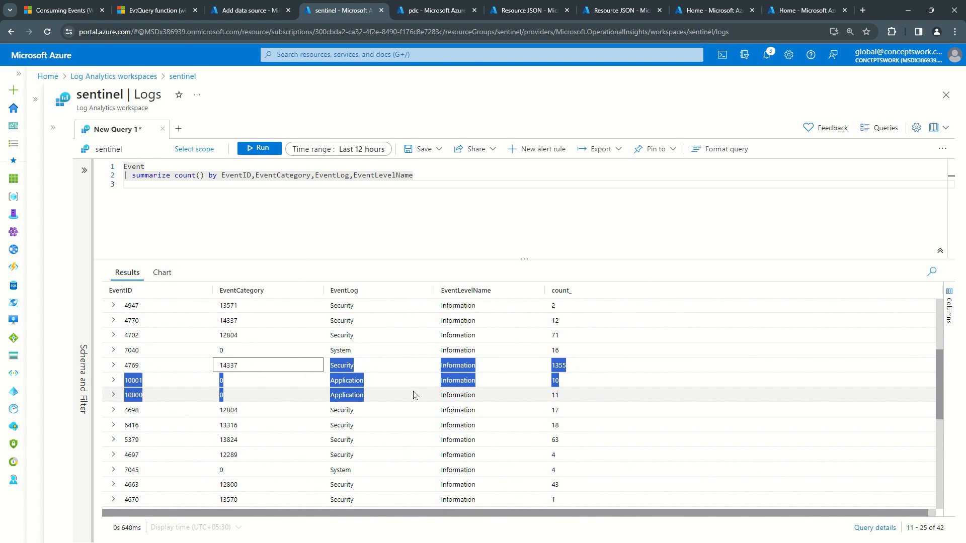
pyautogui.moveTo(553, 395); pyautogui.dragTo(215, 382)
pyautogui.scroll(3, 215, 382)
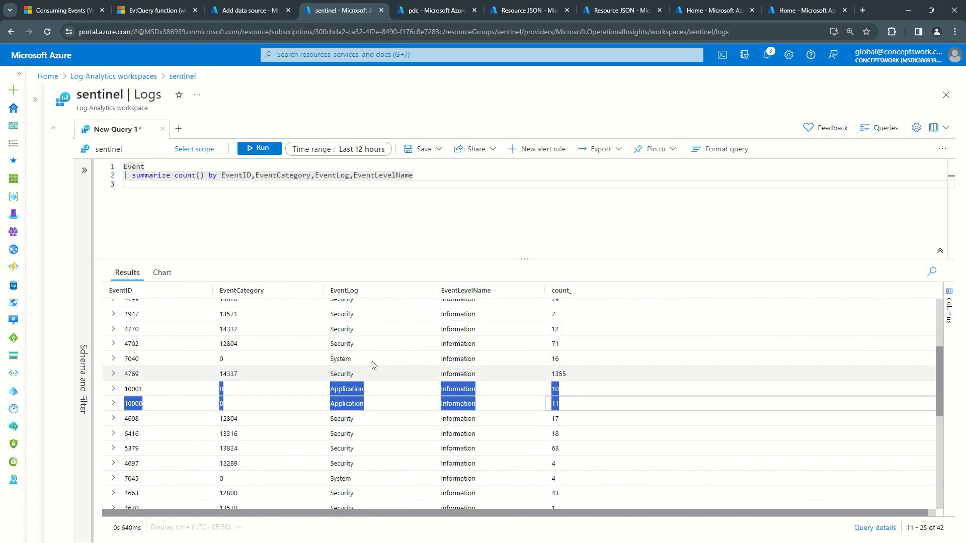
# Step: Rerun the Event summary query in the sentinel workspace with the time range set to Last hour
pyautogui.click(347, 149)
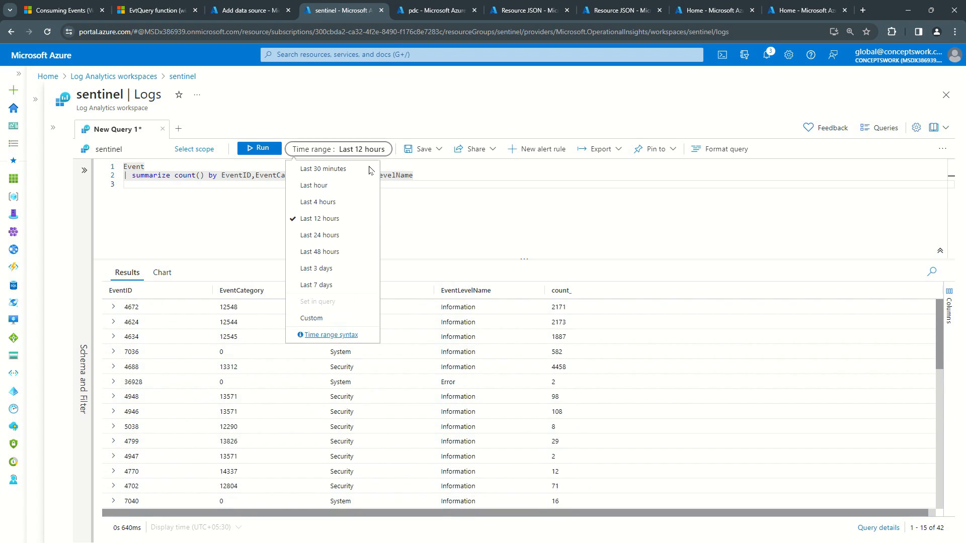
pyautogui.click(321, 187)
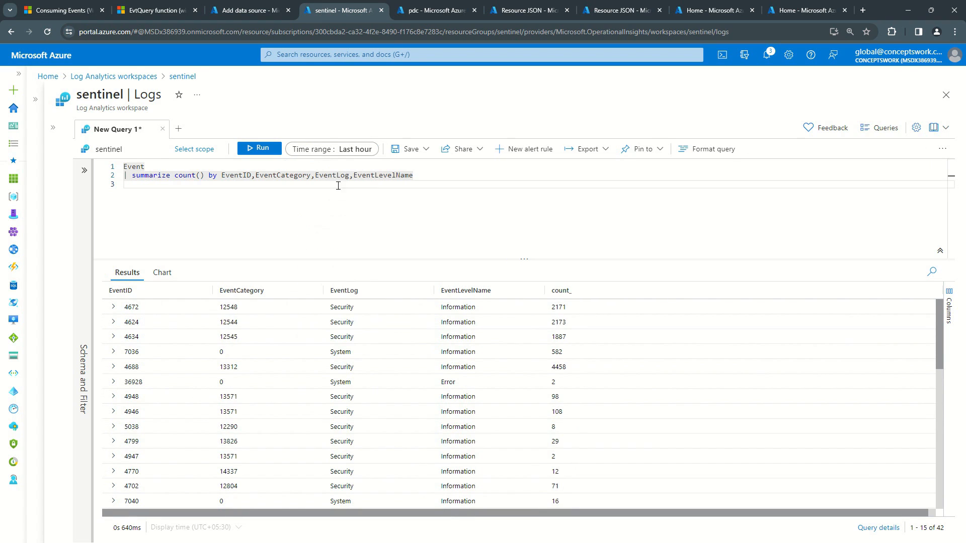
pyautogui.click(256, 153)
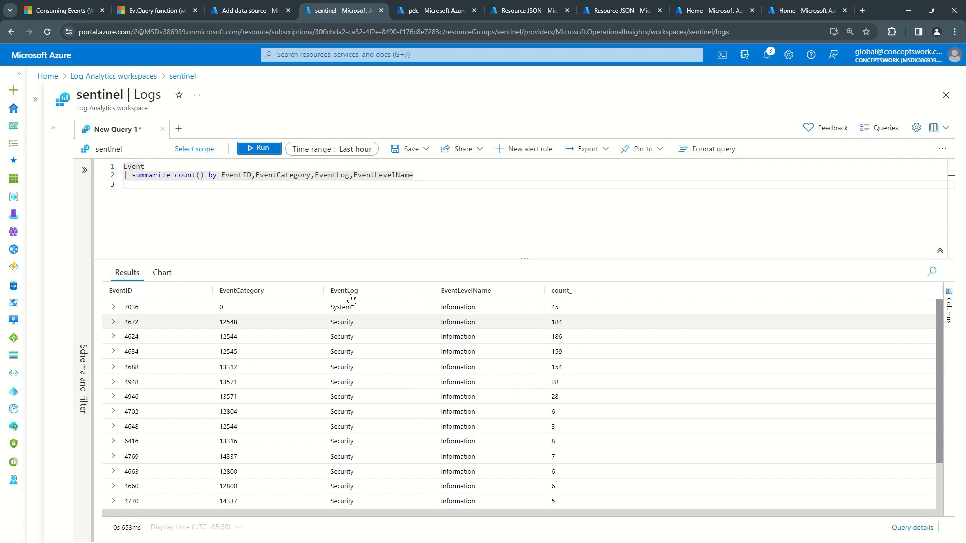
pyautogui.click(508, 237)
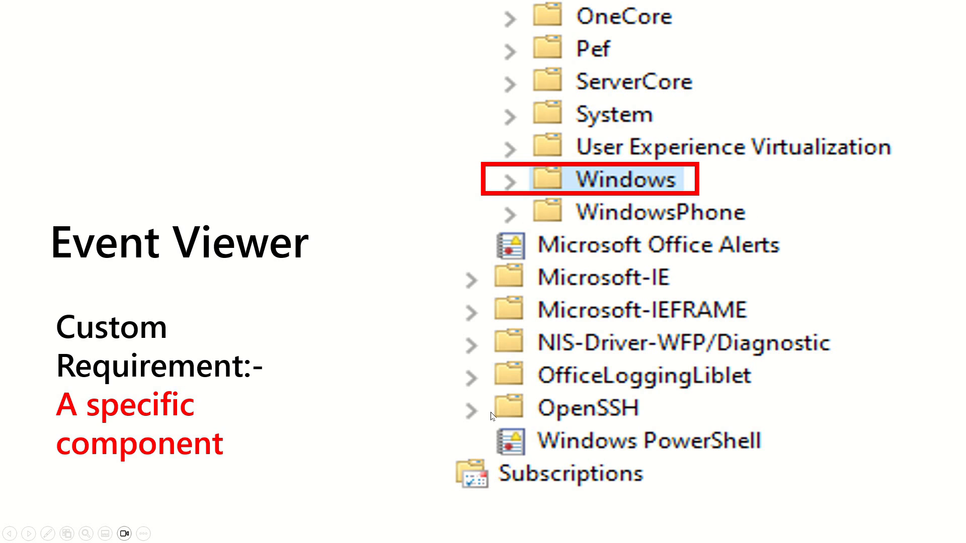
pyautogui.click(551, 340)
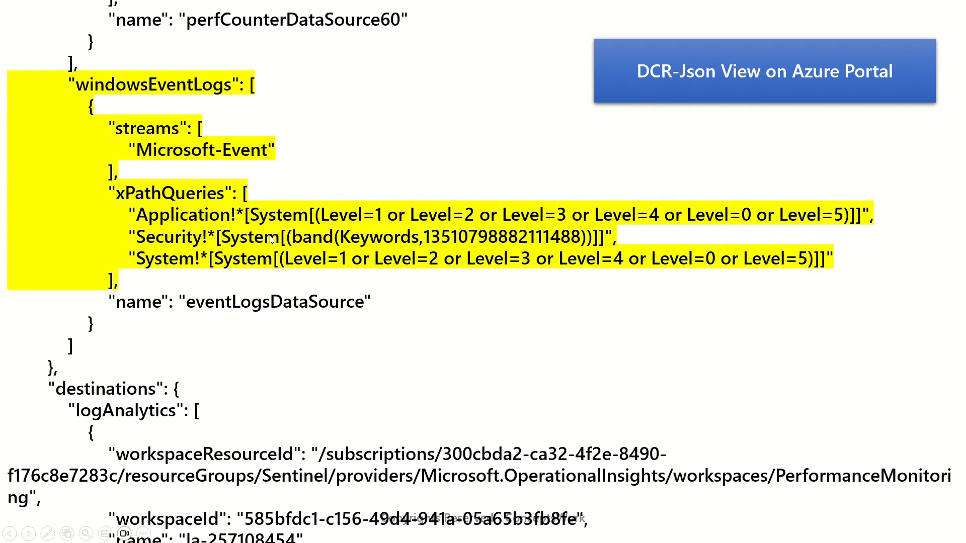
# Step: Switch back to the Azure portal and place the data collection rule's Resource JSON page beside the Add data source page
pyautogui.hotkey('alt', 'Tab')
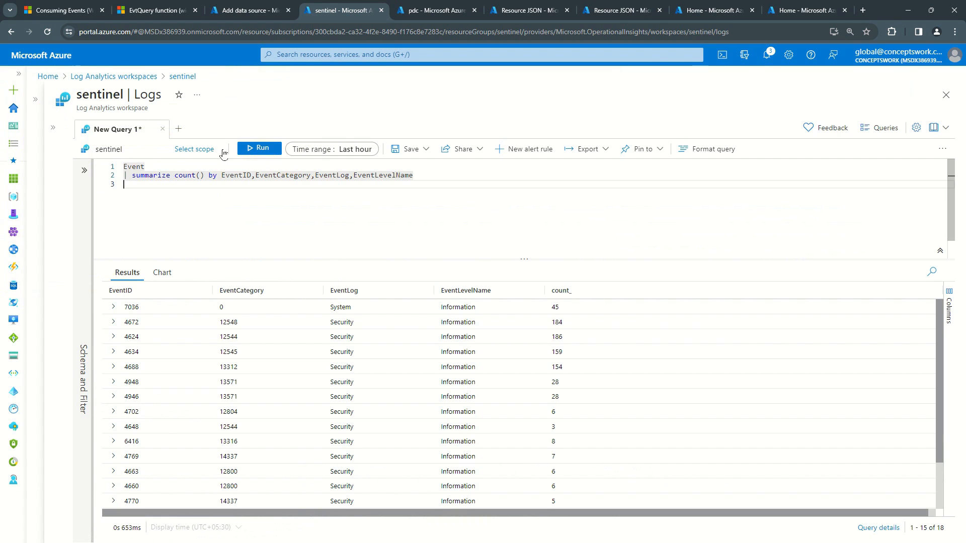
pyautogui.click(234, 11)
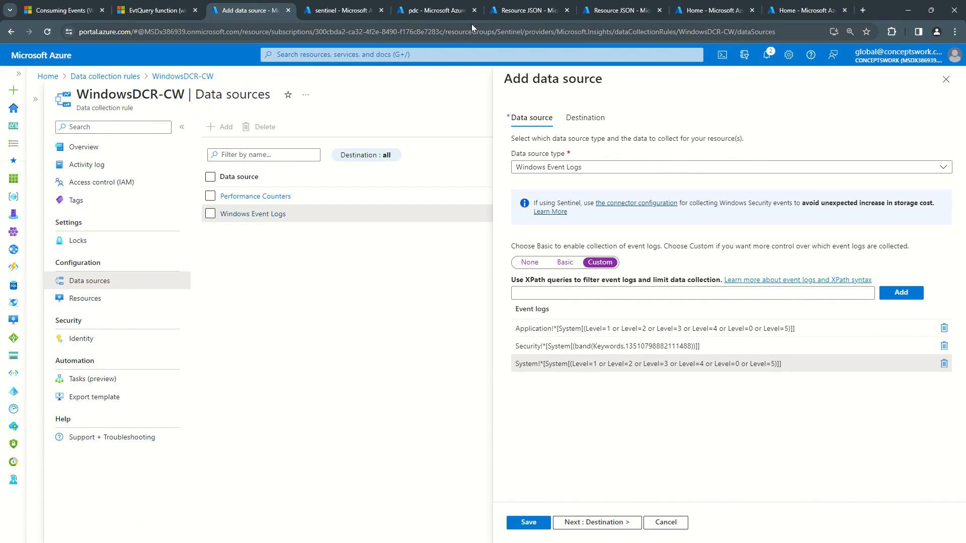
pyautogui.moveTo(528, 10); pyautogui.dragTo(367, 22)
pyautogui.click(249, 10)
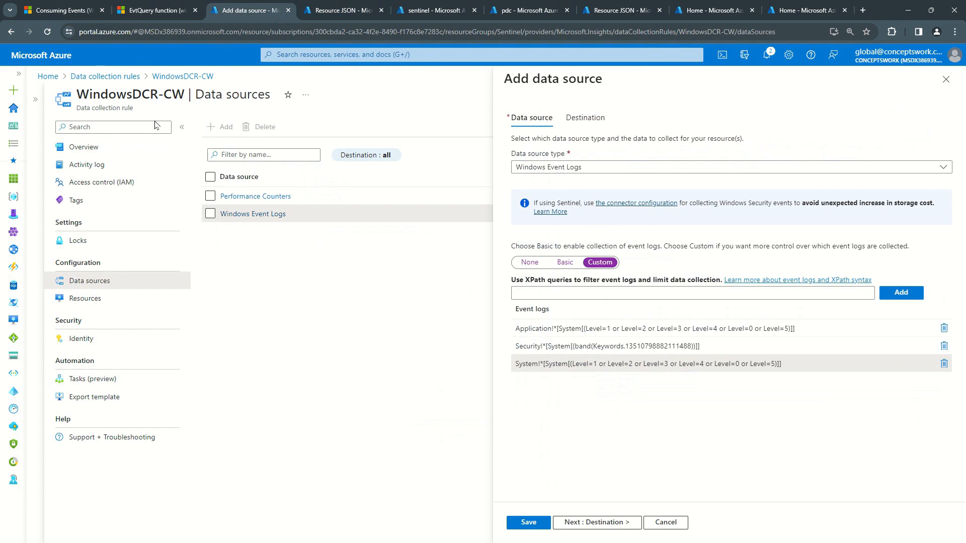
# Step: Compare the rule name WindowsDCR-CW on the data sources page with the one on the Resource JSON page
pyautogui.moveTo(76, 98); pyautogui.dragTo(196, 96)
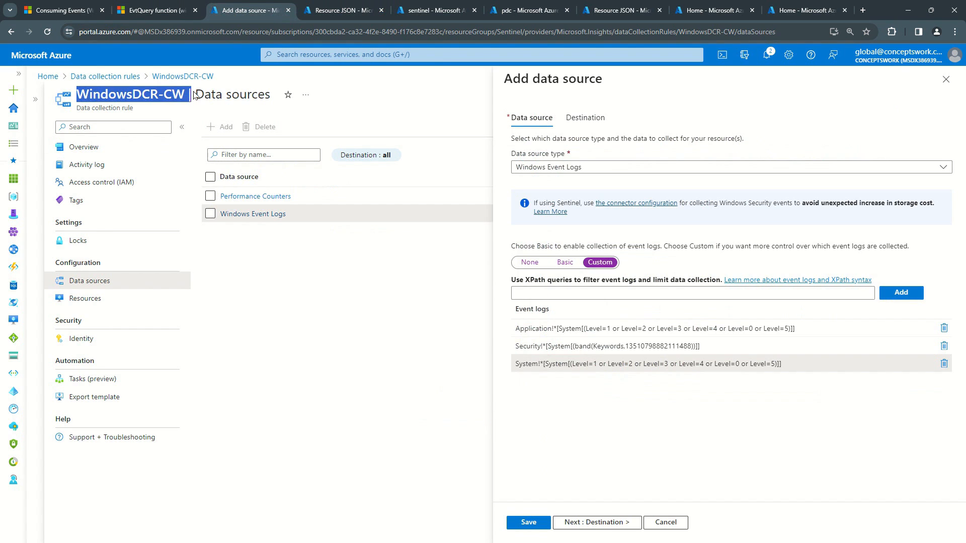
pyautogui.click(348, 8)
pyautogui.moveTo(77, 93); pyautogui.dragTo(209, 92)
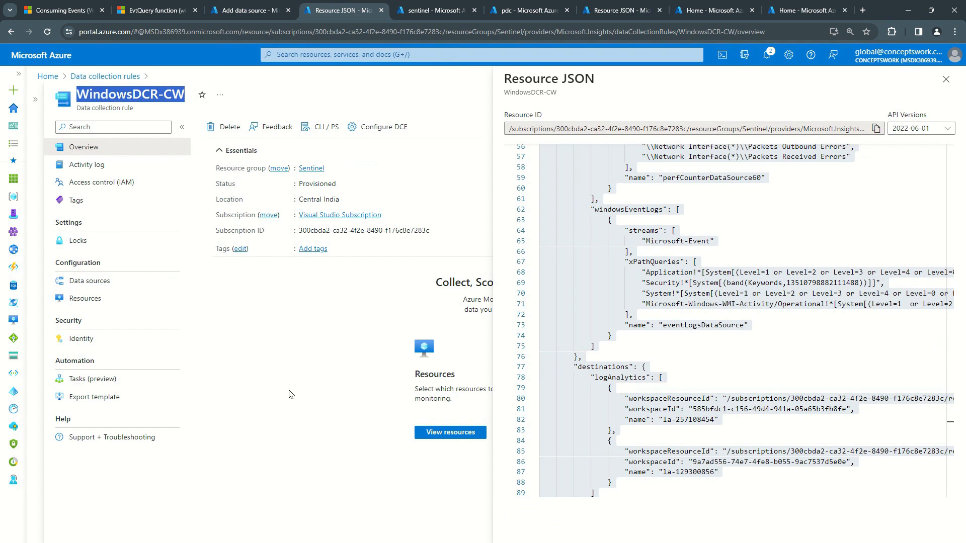
pyautogui.click(738, 302)
pyautogui.click(246, 11)
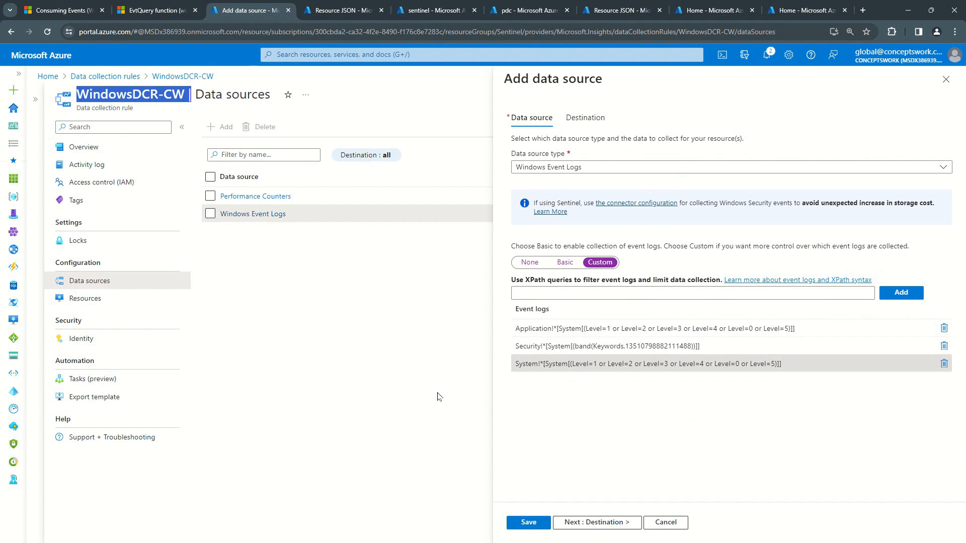
# Step: Compare the custom event log queries of the data source with the full xPathQueries block in the Resource JSON
pyautogui.moveTo(517, 321); pyautogui.dragTo(819, 381)
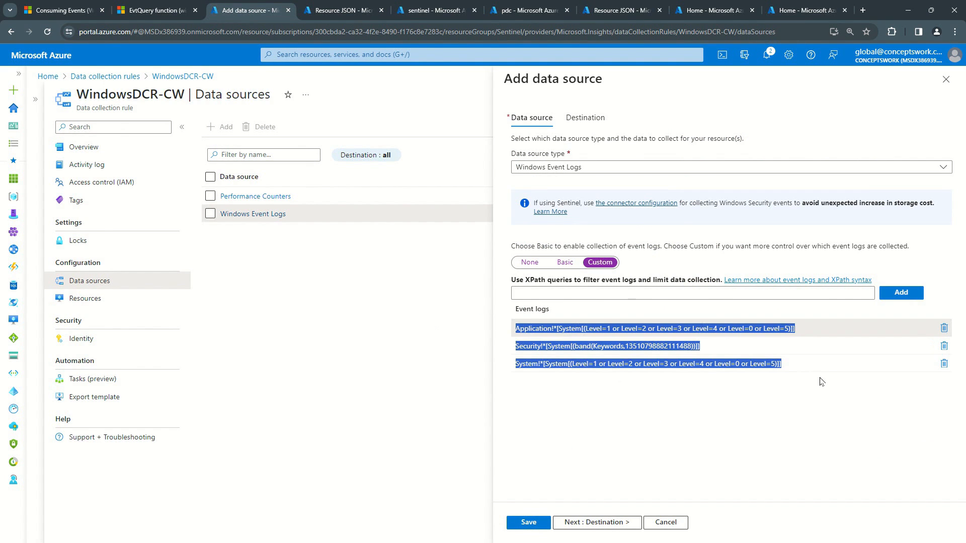
pyautogui.click(333, 12)
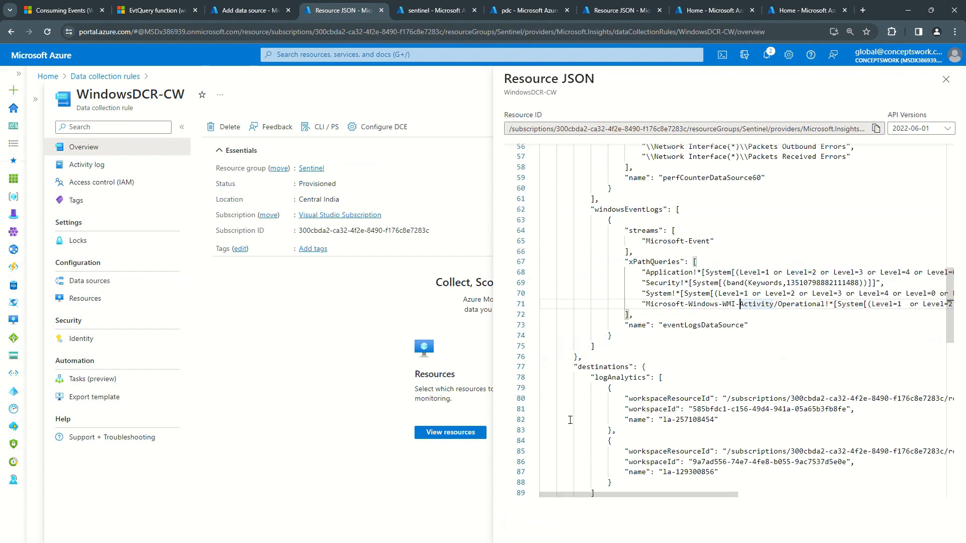
pyautogui.moveTo(629, 262); pyautogui.dragTo(633, 315)
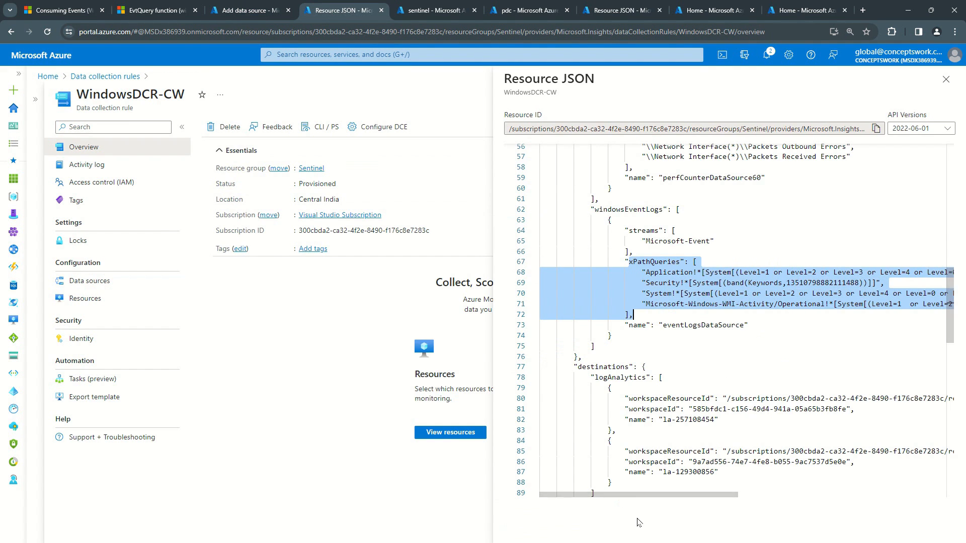
pyautogui.moveTo(639, 497); pyautogui.dragTo(728, 497)
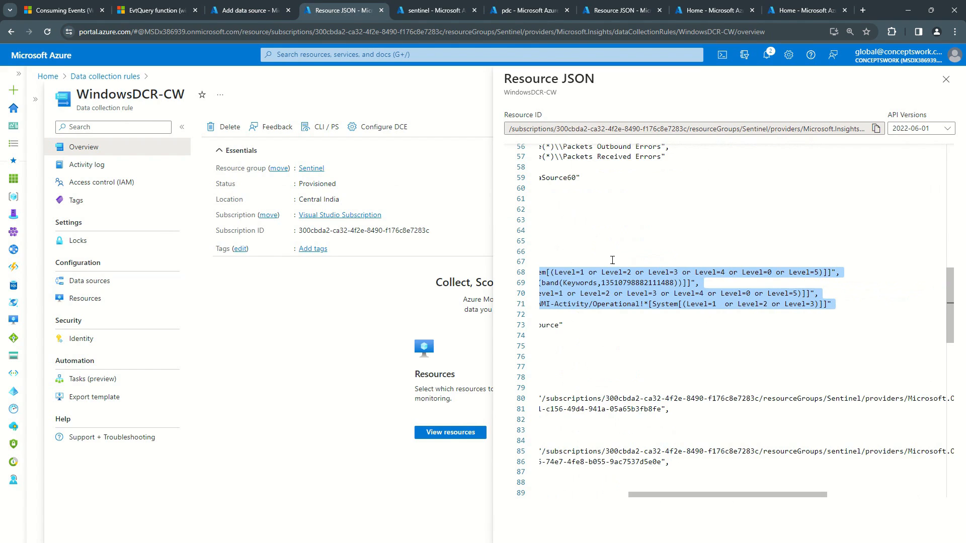
# Step: Switch to the Windows Server remote session and open the folder C:\Resources\Directory\AMADataStore.pdc\mcs in File Explorer
pyautogui.hotkey('alt', 'Tab')
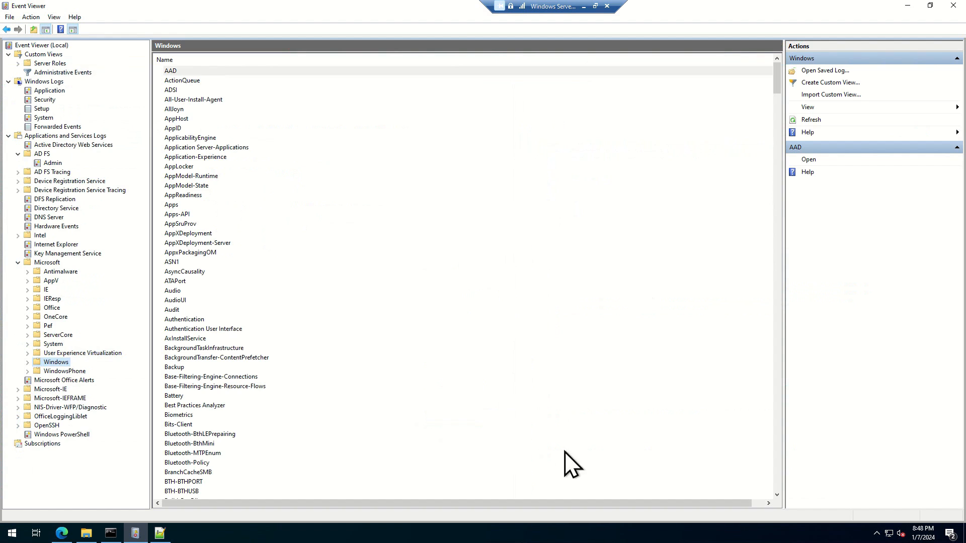
pyautogui.click(62, 534)
pyautogui.click(86, 533)
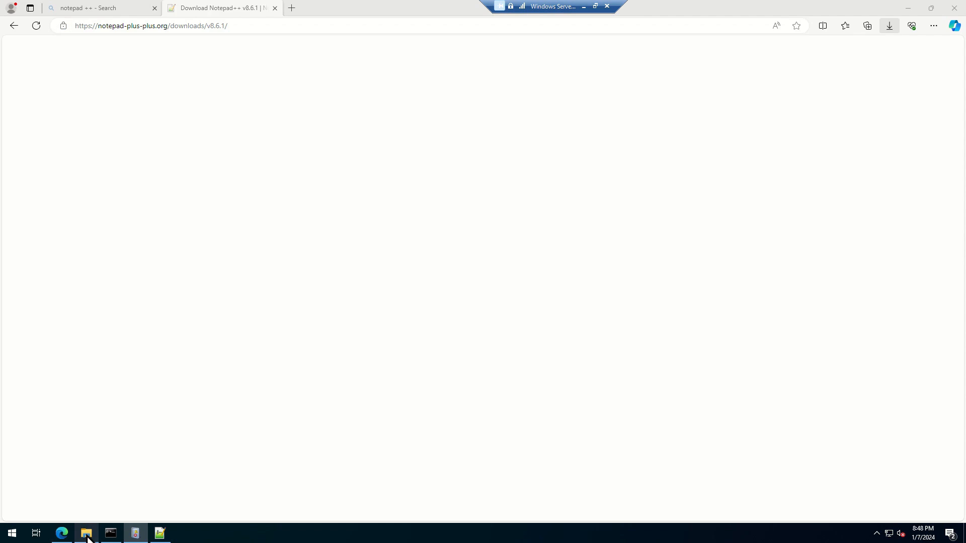
pyautogui.doubleClick(159, 211)
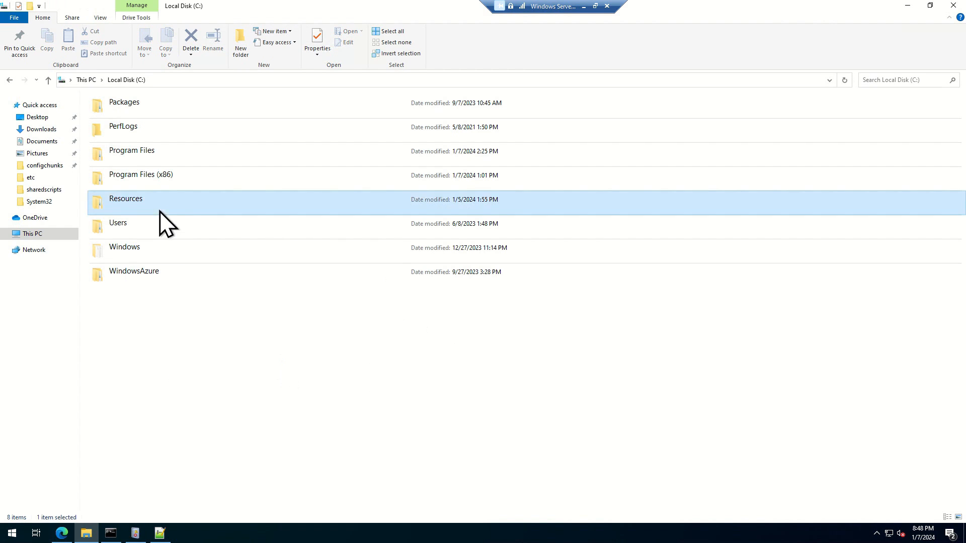
pyautogui.doubleClick(110, 116)
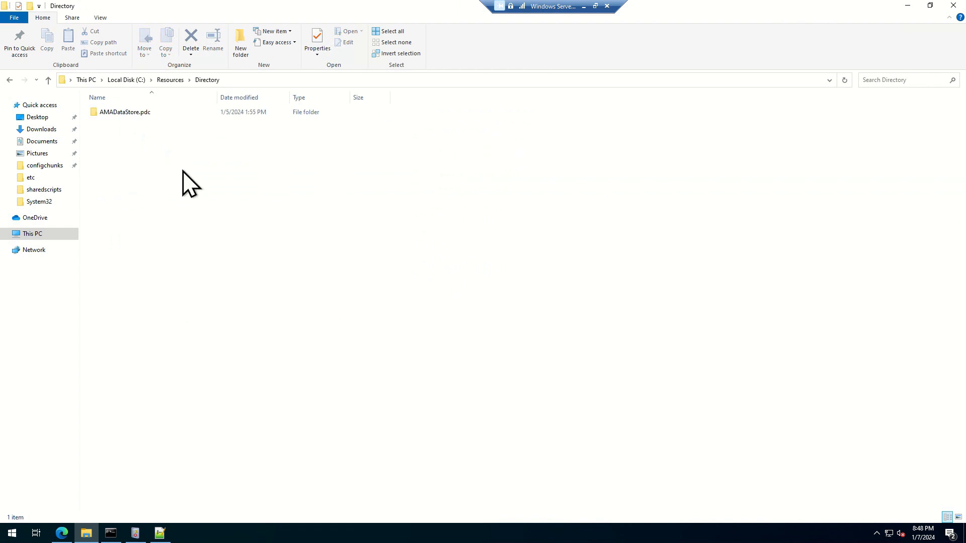
pyautogui.doubleClick(128, 113)
pyautogui.click(121, 143)
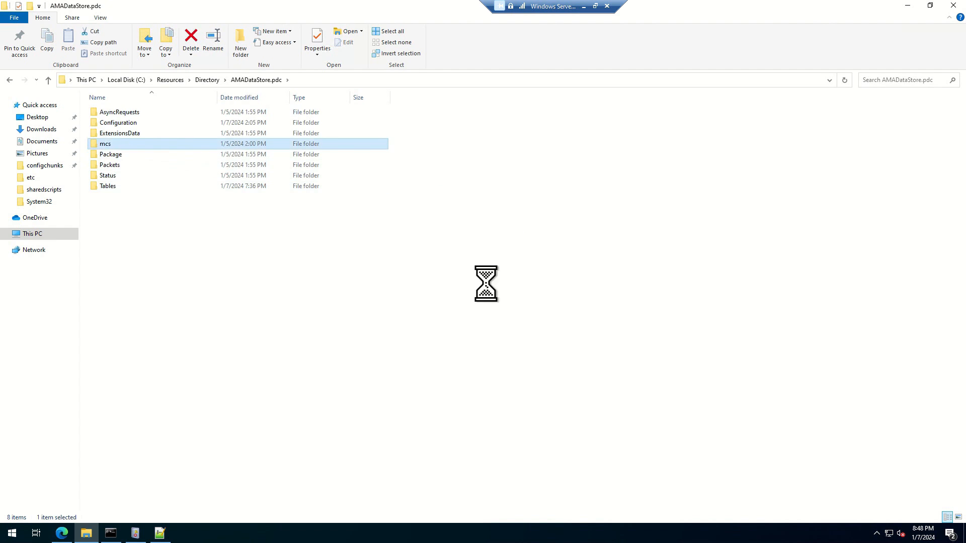
pyautogui.click(421, 83)
# Step: Open 13011430926306992103.json from the configchunks folder in Notepad and maximize its window
pyautogui.doubleClick(123, 113)
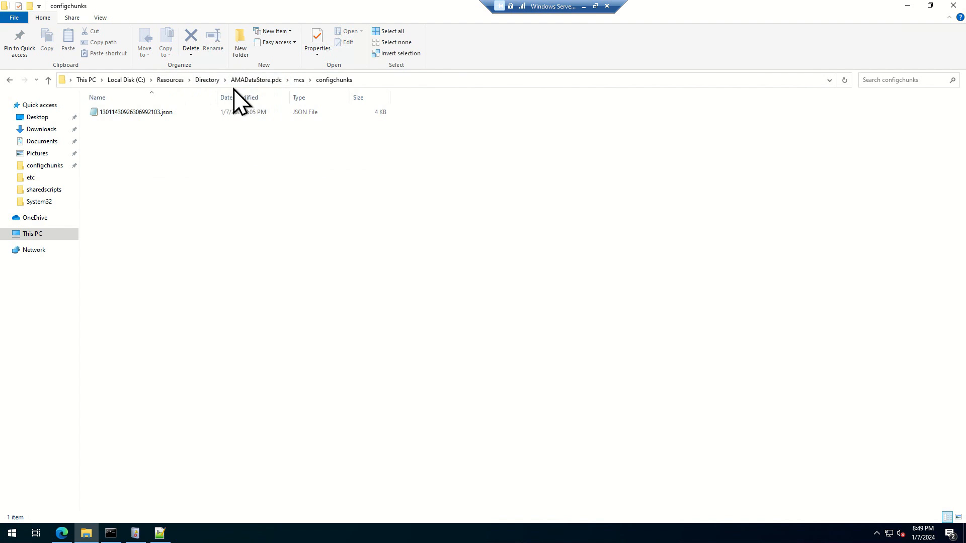
pyautogui.doubleClick(152, 113)
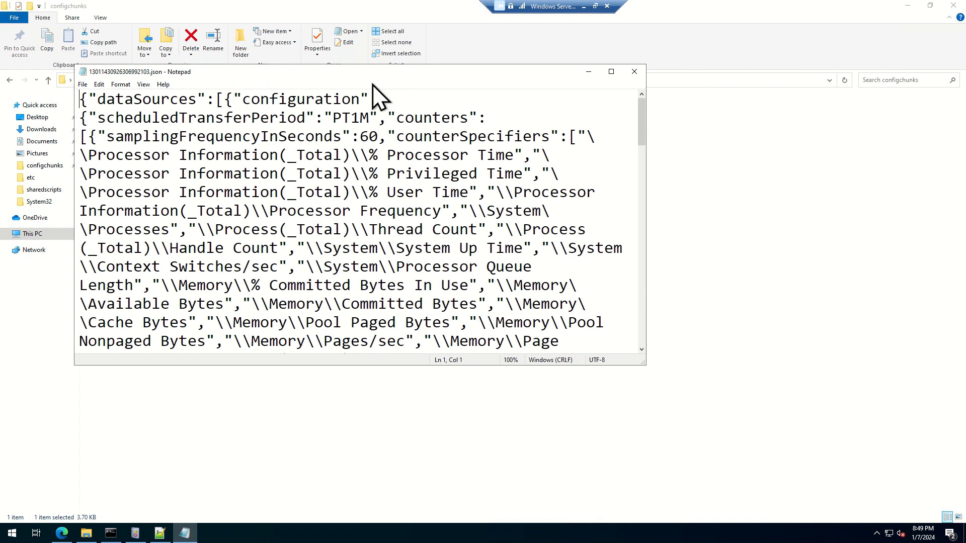
pyautogui.doubleClick(372, 76)
# Step: Copy the entire JSON text from Notepad into the empty new 1 document in Notepad++
pyautogui.click(501, 229)
pyautogui.hotkey('ctrl', 'a')
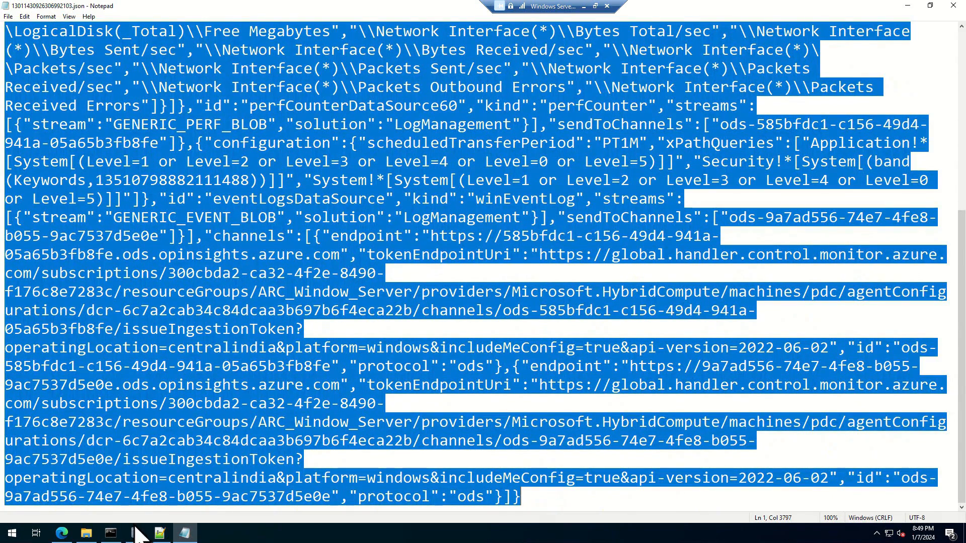
pyautogui.click(162, 537)
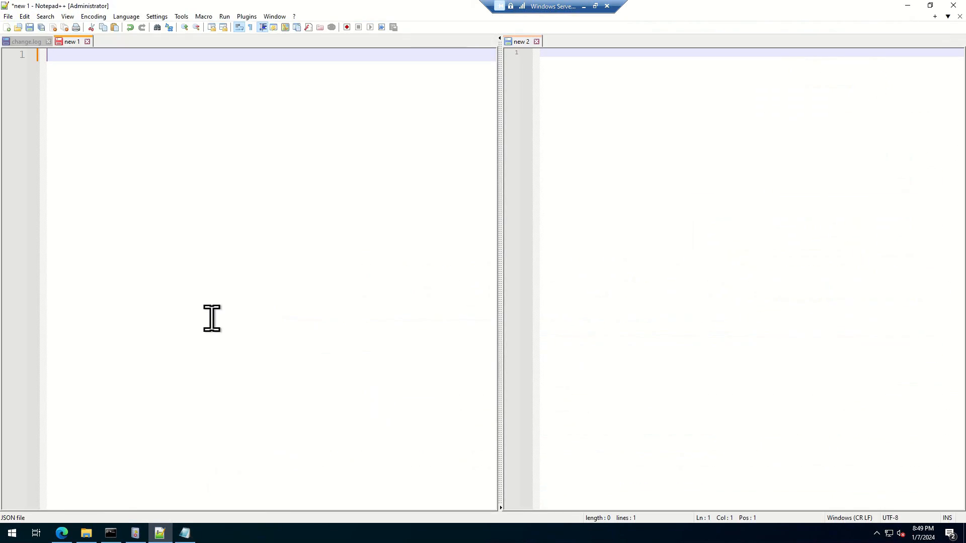
pyautogui.hotkey('ctrl', 'v')
# Step: Insert two blank lines before the "xPathQueries" key in the pasted JSON to set it apart
pyautogui.scroll(-5, 264, 291)
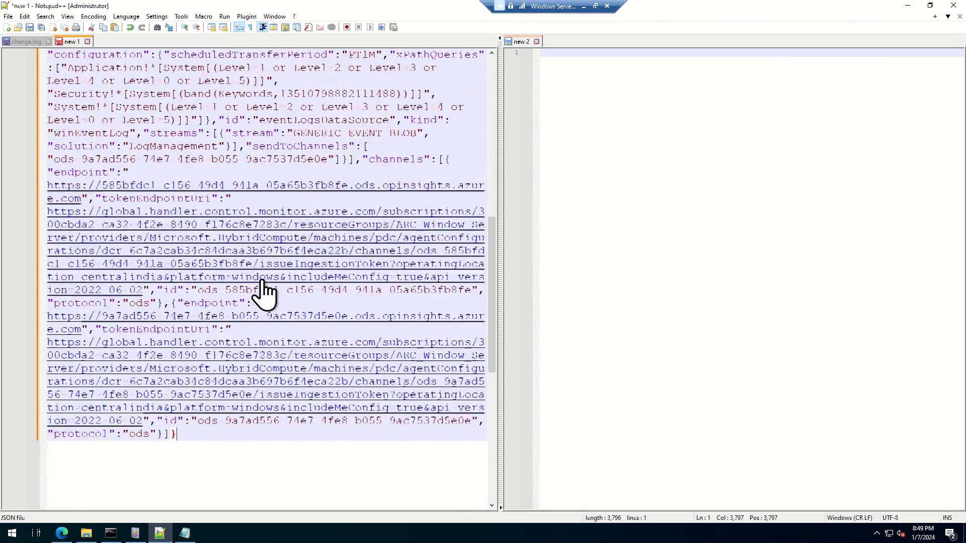
pyautogui.scroll(3, 291, 255)
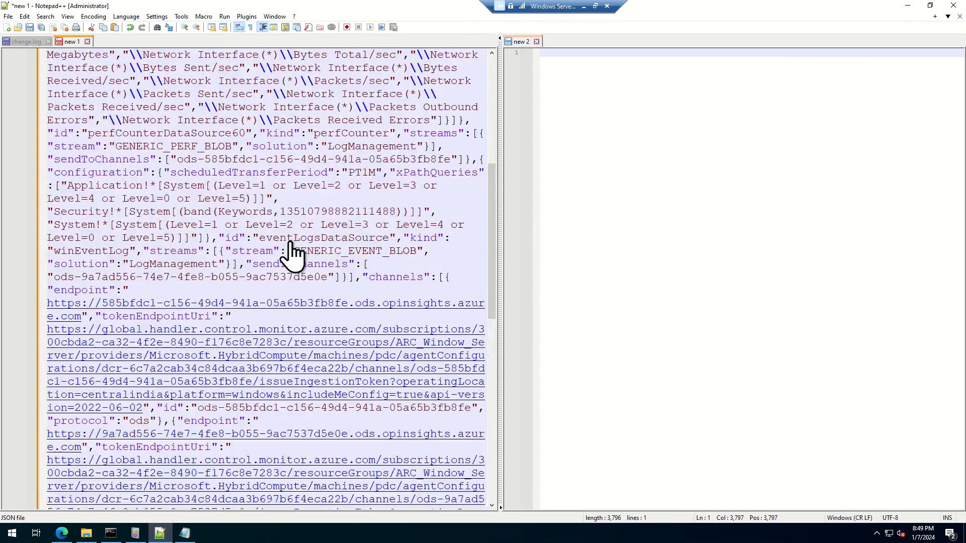
pyautogui.scroll(1, 292, 254)
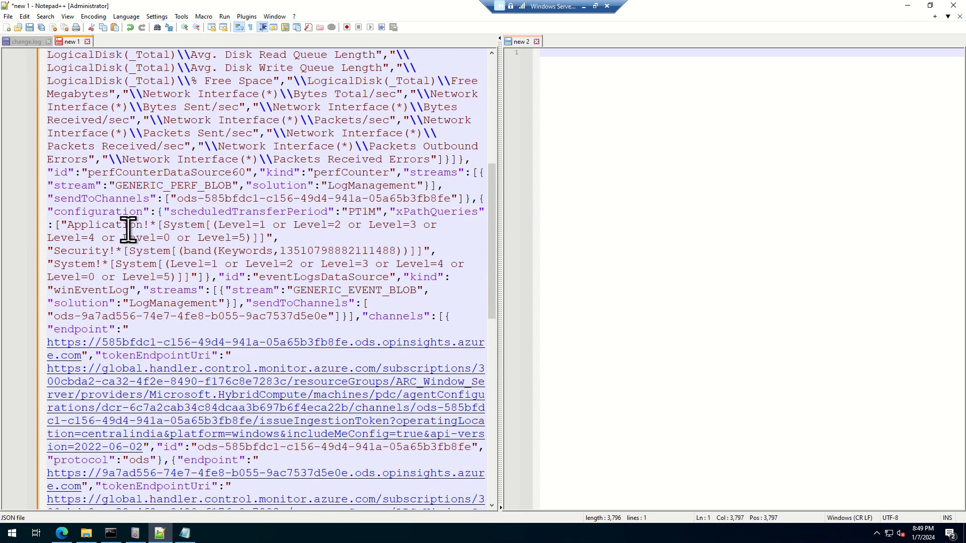
pyautogui.click(394, 212)
pyautogui.press('Return')
pyautogui.press('Return')
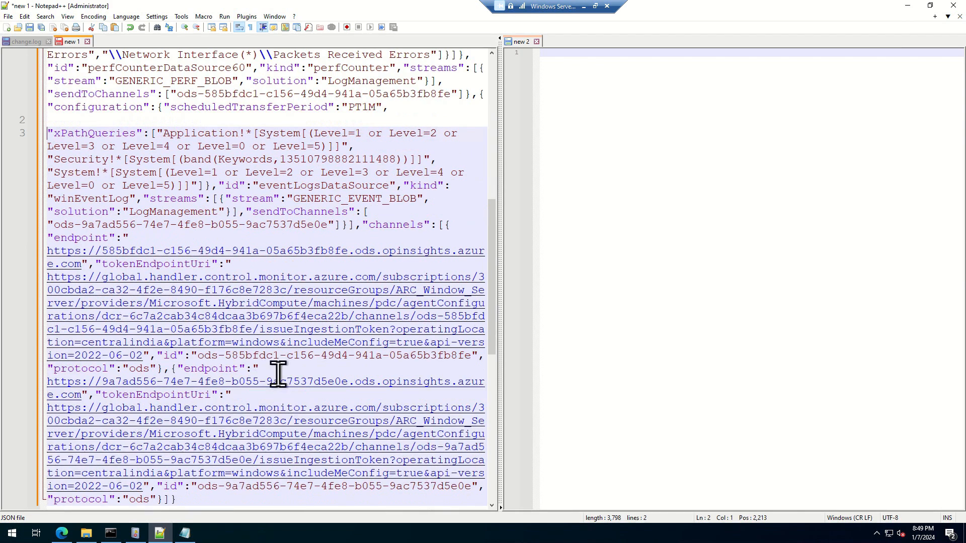
pyautogui.press('Return')
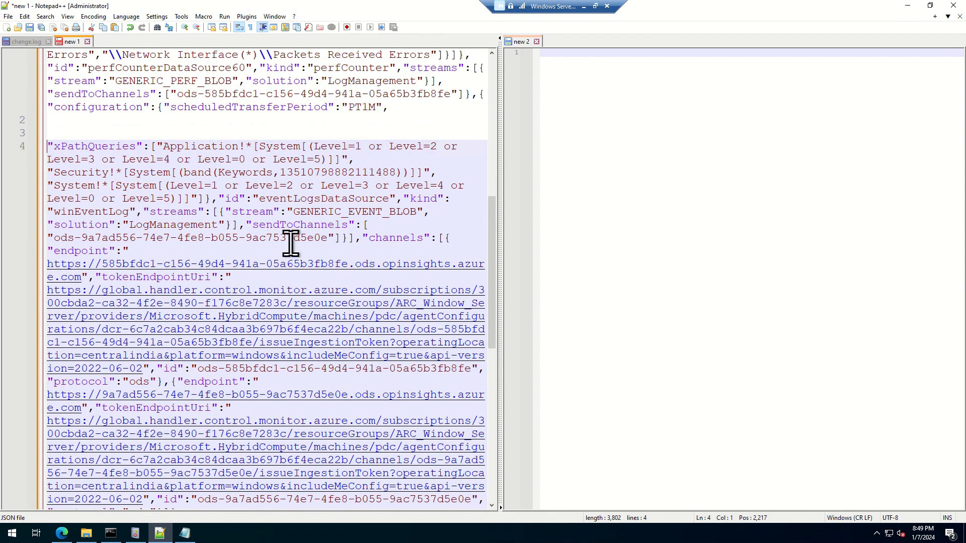
# Step: Insert blank lines before the "streams" key that holds GENERIC_EVENT_BLOB to separate it from "winEventLog"
pyautogui.click(145, 214)
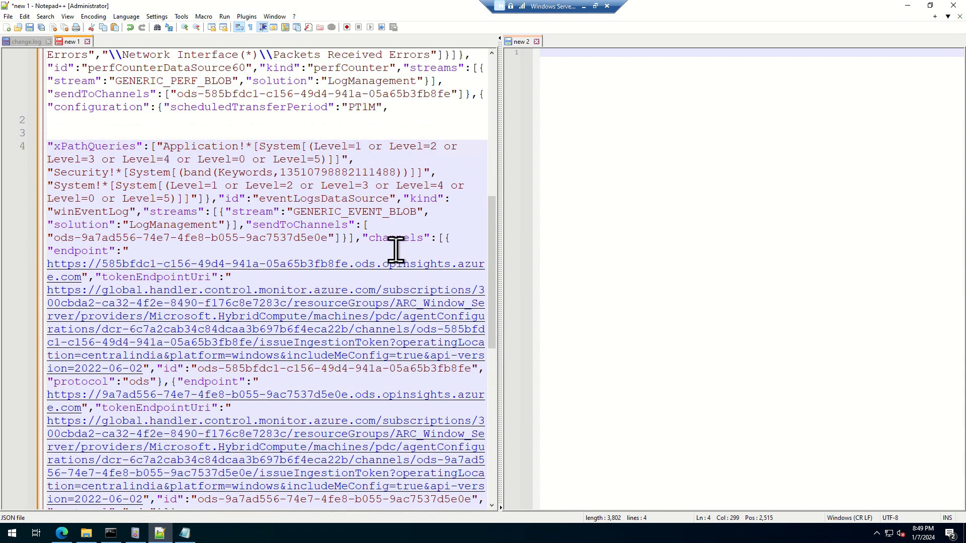
pyautogui.press('Return')
pyautogui.press('Return')
pyautogui.press('Return')
pyautogui.press('Return')
pyautogui.press('Return')
pyautogui.press('Return')
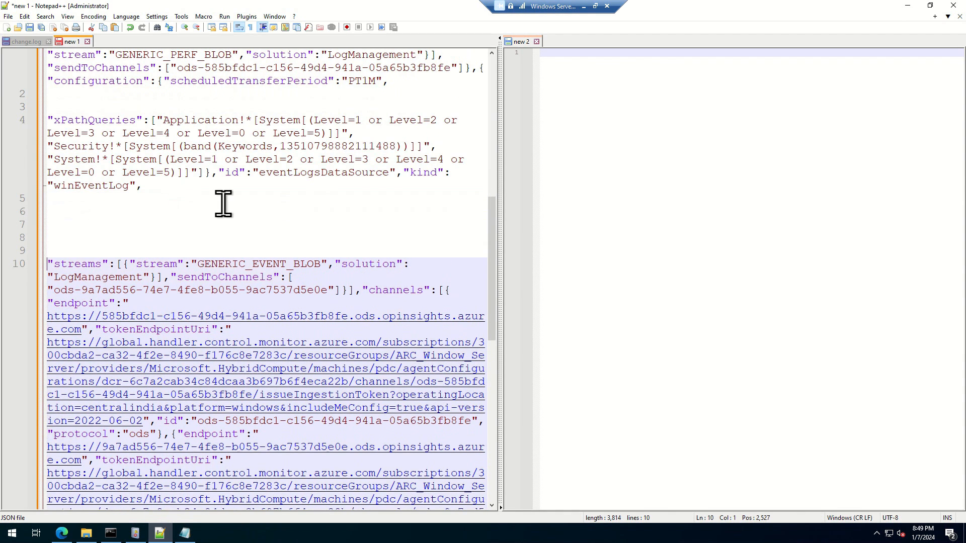
pyautogui.press('Return')
# Step: Move the "id":"eventLogsDataSource" entry onto its own line, with five blank lines between it and the XPath queries
pyautogui.click(219, 172)
pyautogui.press('Return')
pyautogui.press('Return')
pyautogui.press('Return')
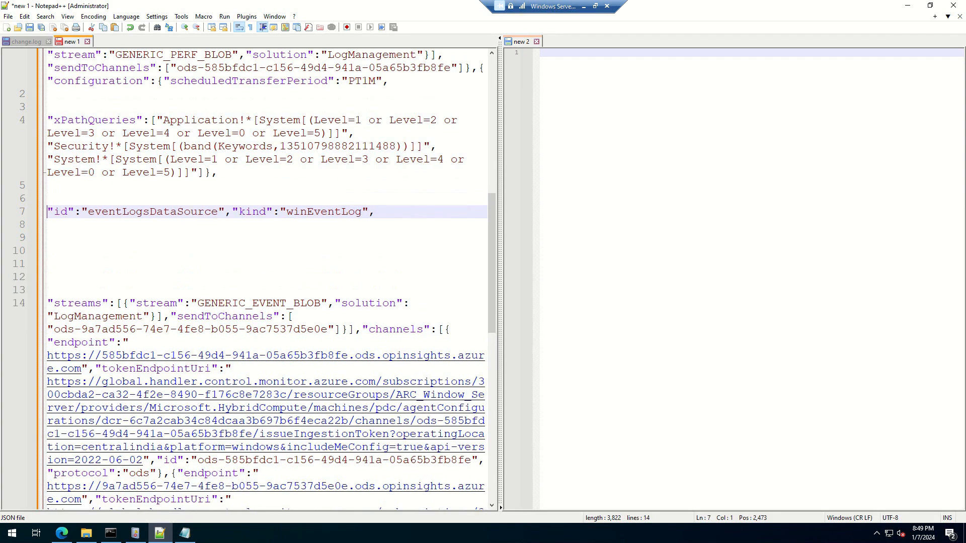
pyautogui.press('Return')
pyautogui.press('Return')
pyautogui.press('Return')
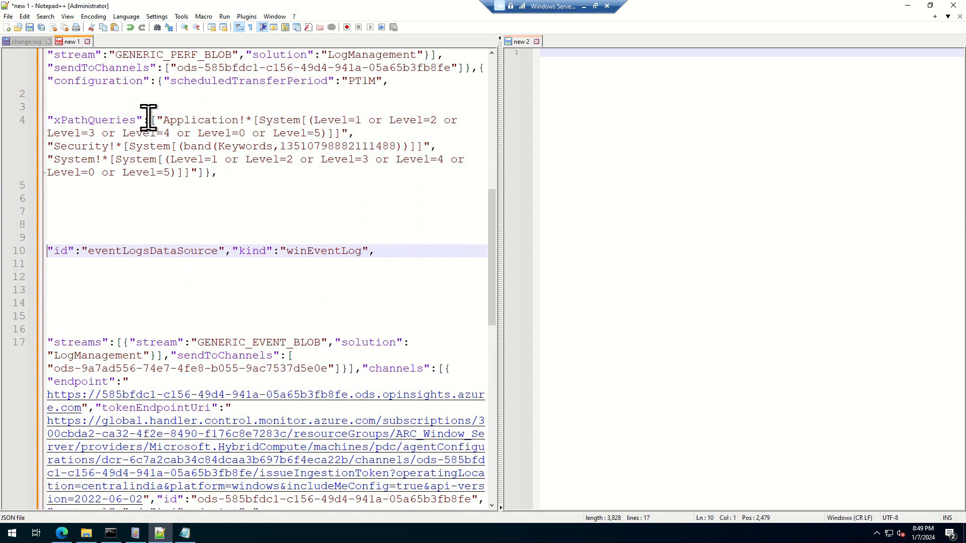
# Step: Separate the Security XPath query from the Application query with line breaks
pyautogui.click(375, 133)
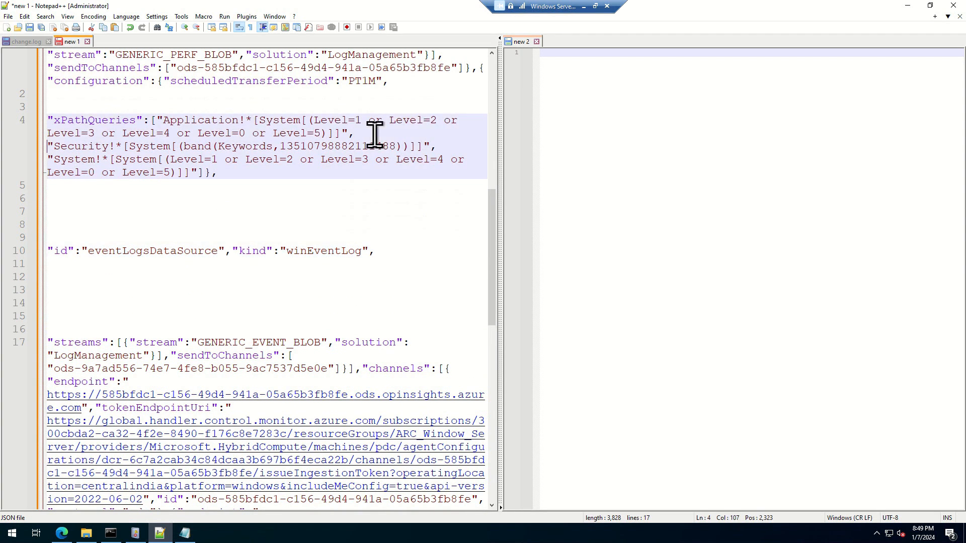
pyautogui.press('Return')
# Step: Separate the System XPath query from the Security query with blank lines
pyautogui.press('Return')
pyautogui.press('Return')
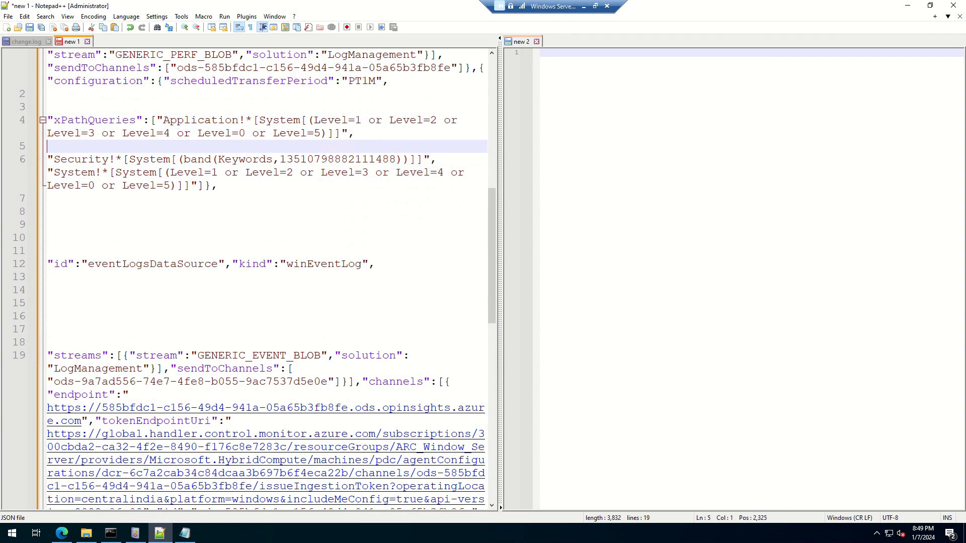
pyautogui.click(442, 173)
pyautogui.press('Return')
pyautogui.press('Return')
pyautogui.press('Return')
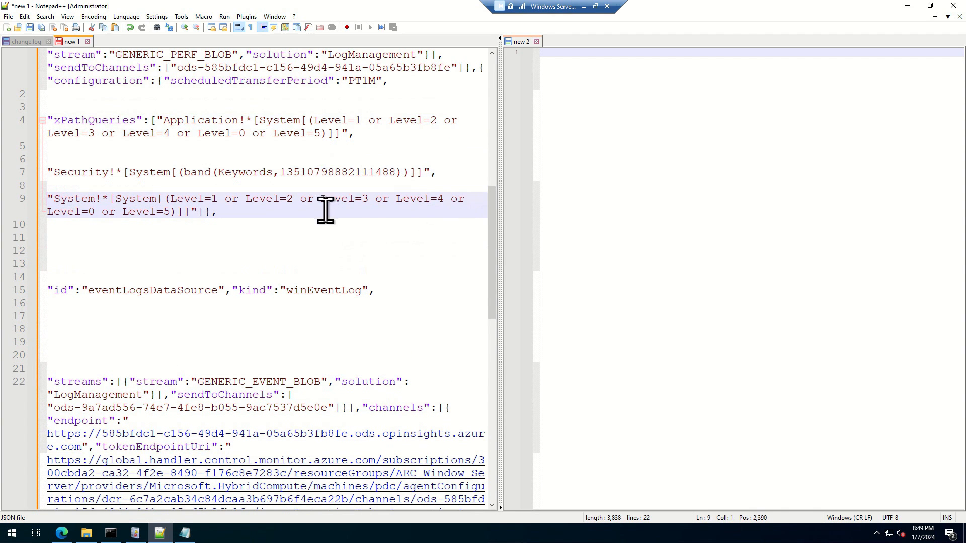
# Step: Examine the separated XPath queries, the winEventLog kind value and the performance counter section of the JSON
pyautogui.moveTo(317, 229); pyautogui.dragTo(30, 158)
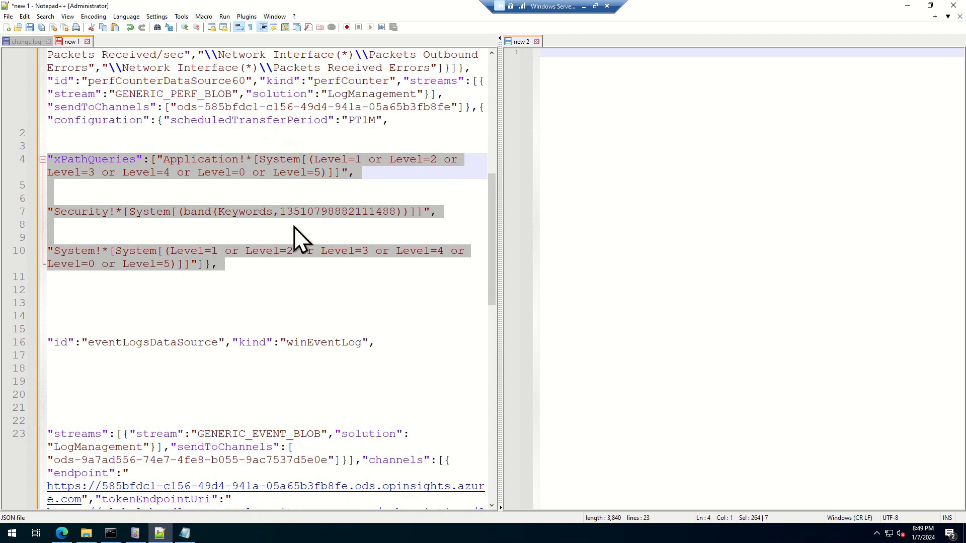
pyautogui.click(253, 290)
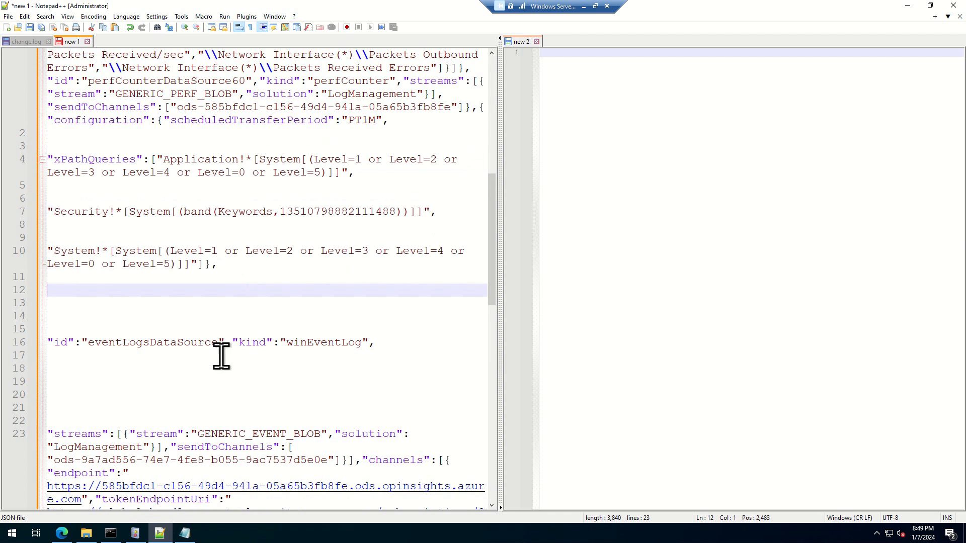
pyautogui.doubleClick(321, 347)
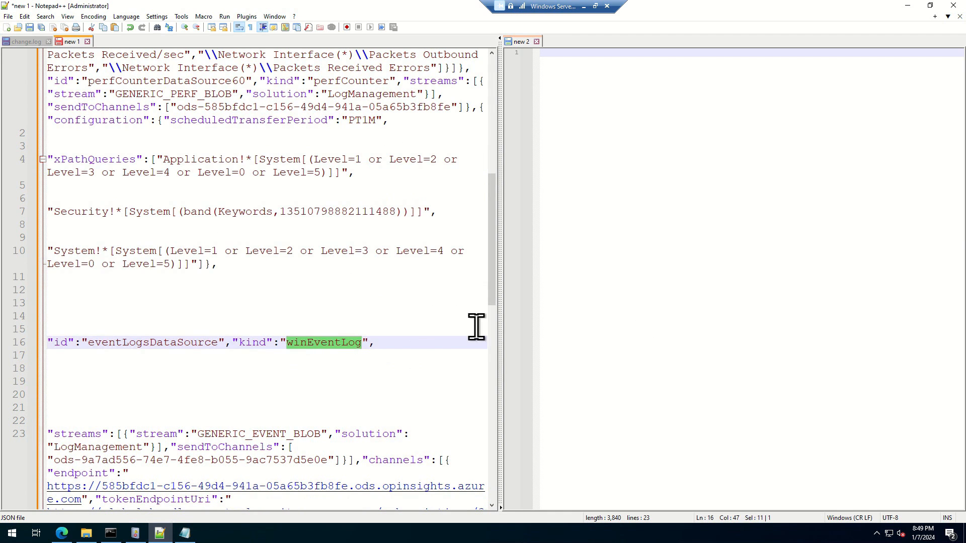
pyautogui.scroll(10, 323, 308)
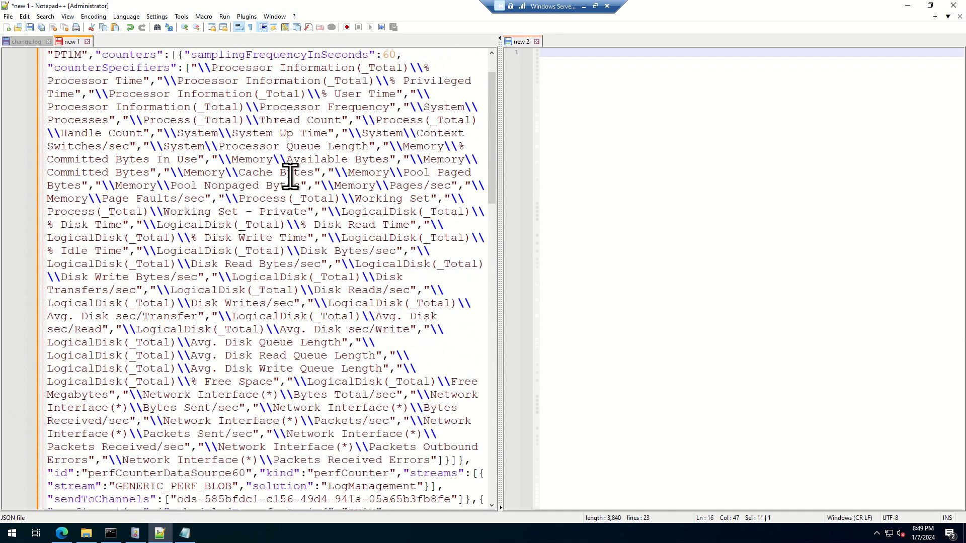
pyautogui.scroll(-11, 282, 176)
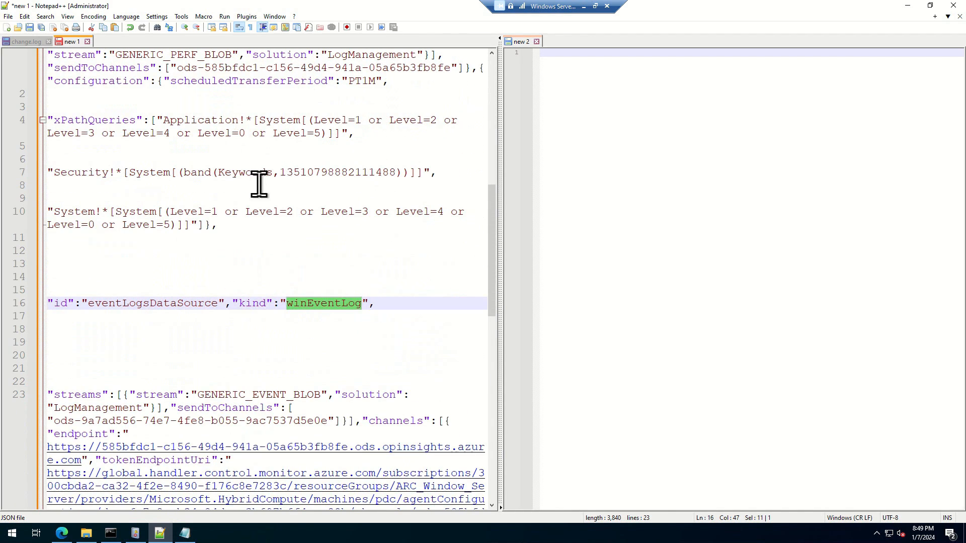
pyautogui.click(600, 270)
pyautogui.hotkey('alt', 'Tab')
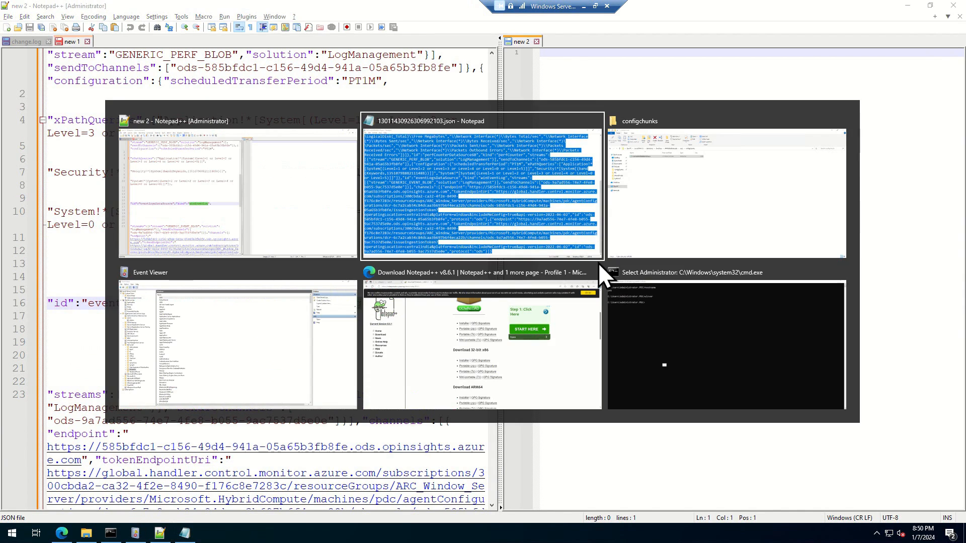
pyautogui.hotkey('alt', 'Tab')
pyautogui.hotkey('alt', 'Tab')
pyautogui.hotkey('alt', 'shift', 'Tab')
pyautogui.hotkey('alt', 'shift', 'Tab')
pyautogui.hotkey('alt', 'shift', 'Tab')
pyautogui.hotkey('alt', 'shift', 'Tab')
pyautogui.hotkey('alt', 'Tab')
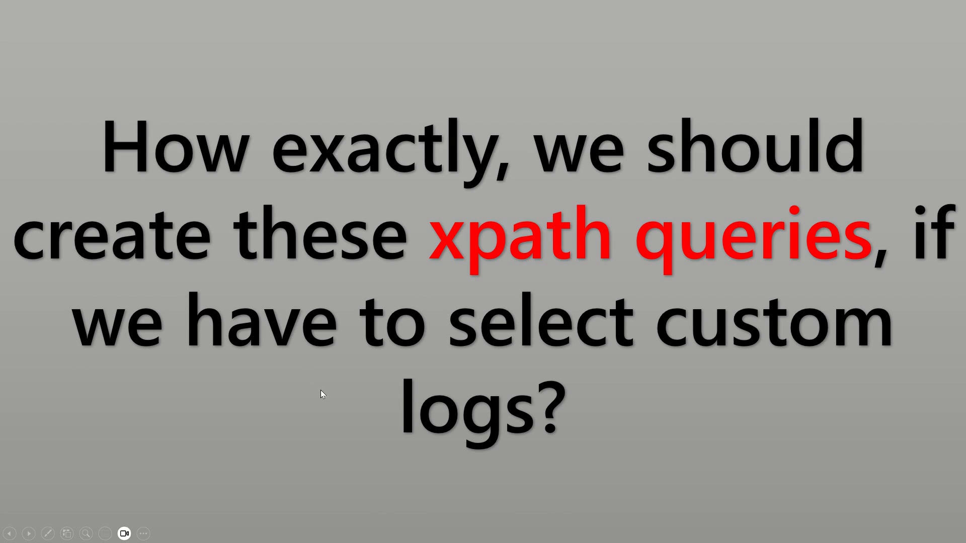
pyautogui.click(390, 383)
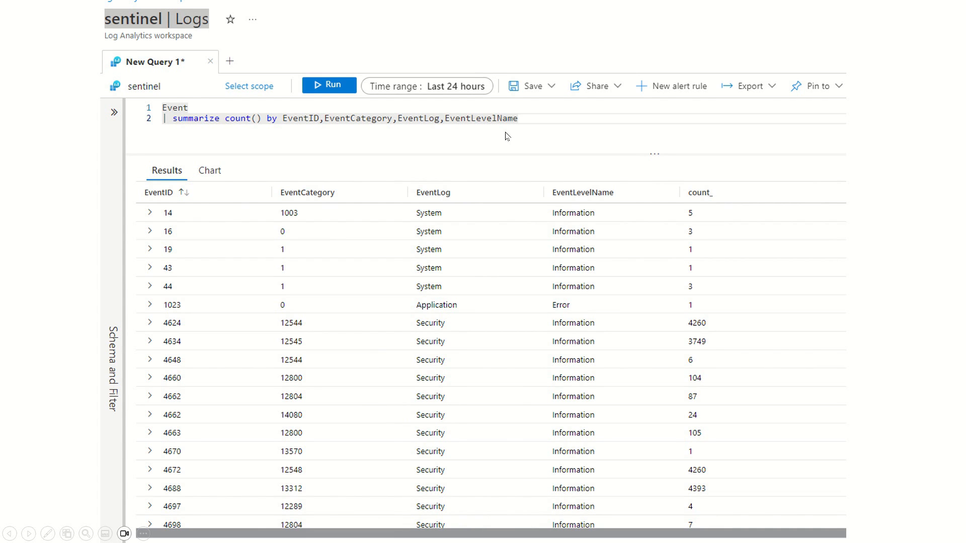
pyautogui.hotkey('alt', 'Tab')
pyautogui.click(705, 319)
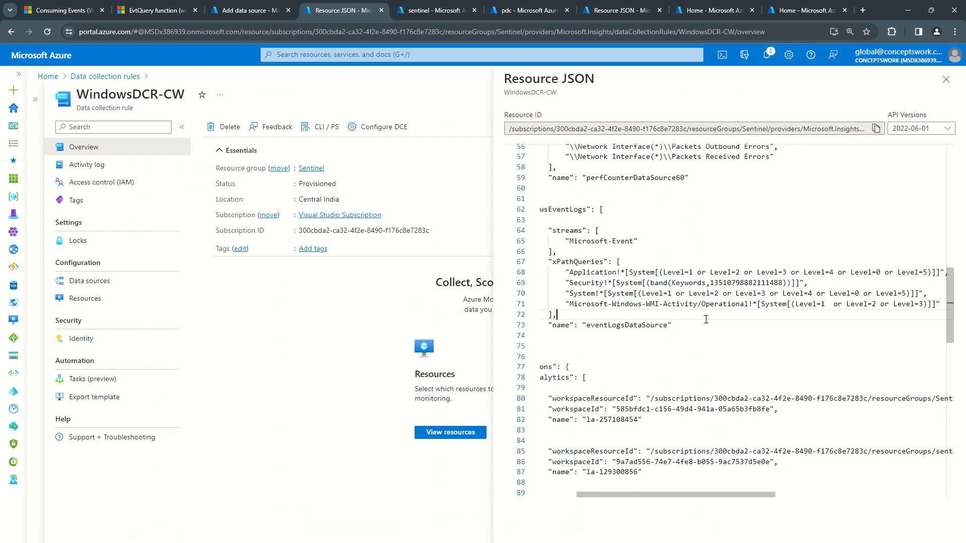
# Step: Switch to the Windows Server session, open Event Viewer and select Applications and Services Logs
pyautogui.hotkey('alt', 'Tab')
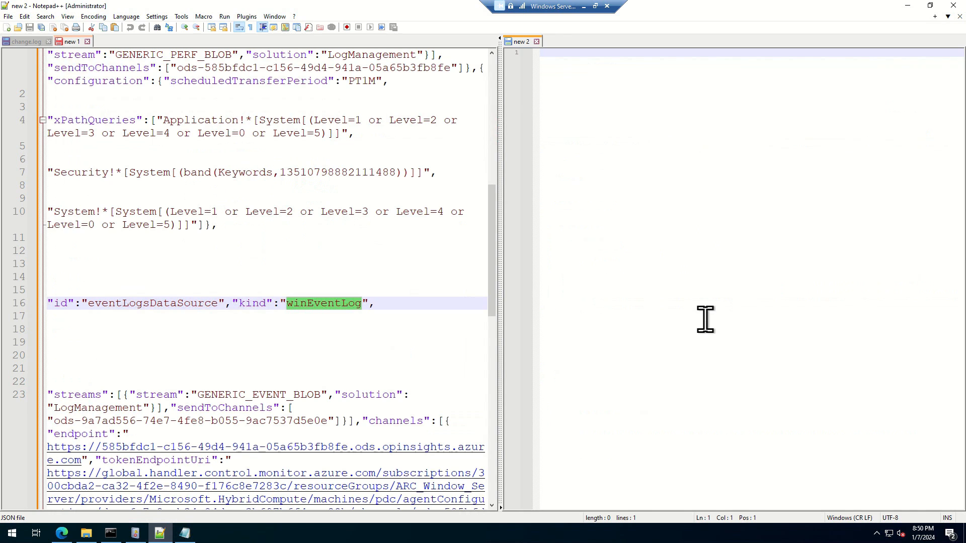
pyautogui.press('super+r')
pyautogui.write('eventvwr')
pyautogui.press('Return')
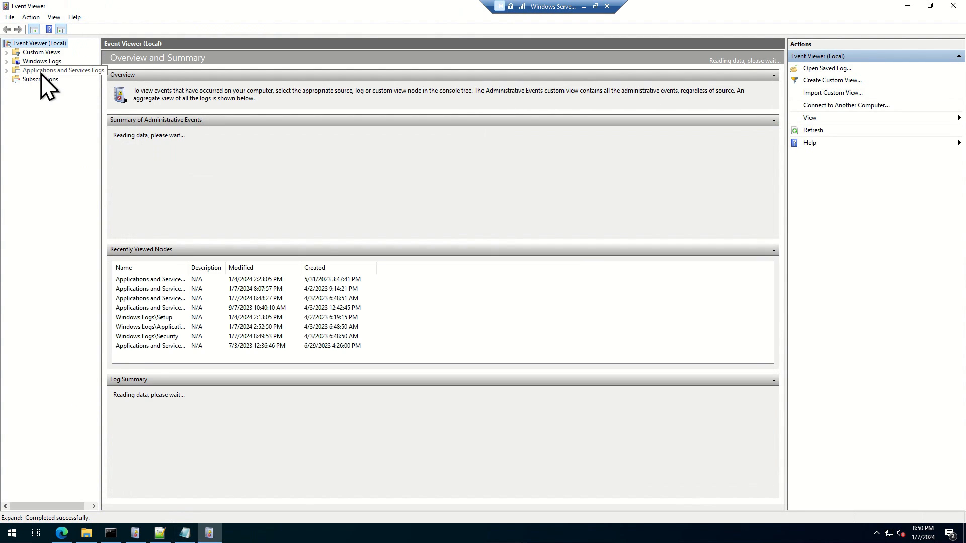
pyautogui.click(41, 71)
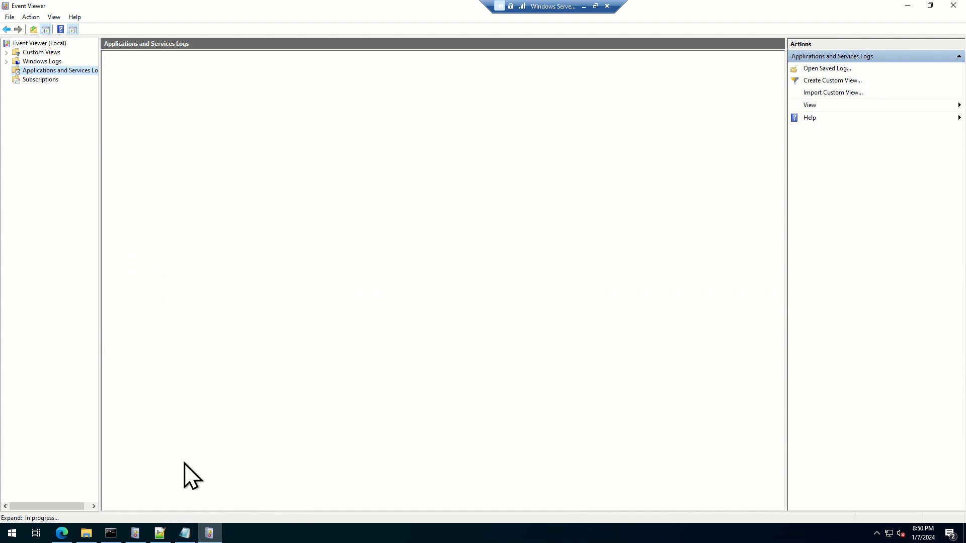
# Step: Open a new blank Notepad document on the server and maximize its window
pyautogui.moveTo(177, 540)
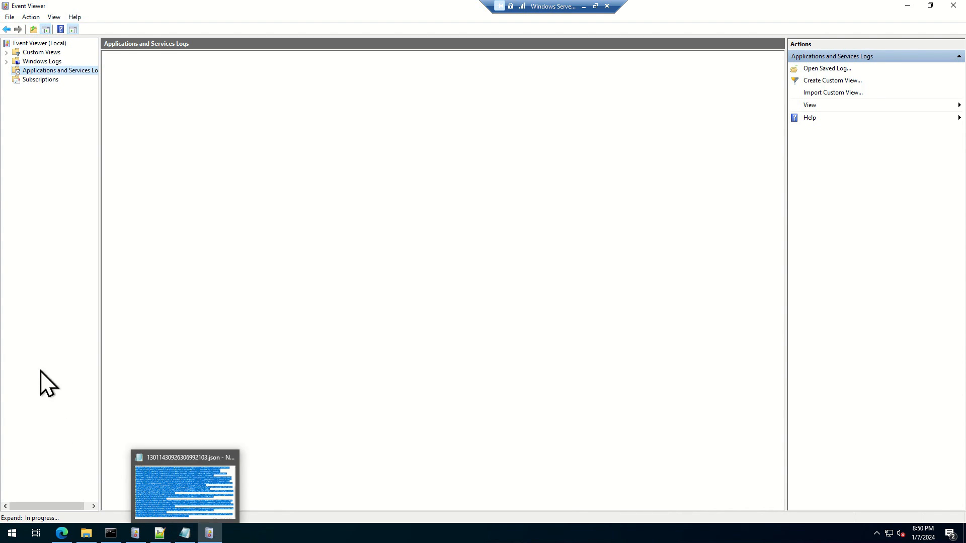
pyautogui.press('super+r')
pyautogui.write('n')
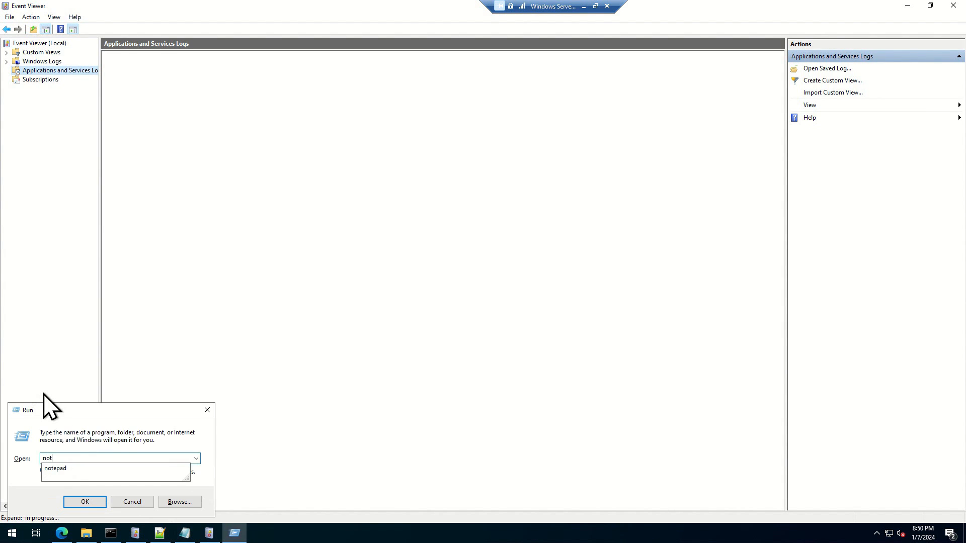
pyautogui.write('epad')
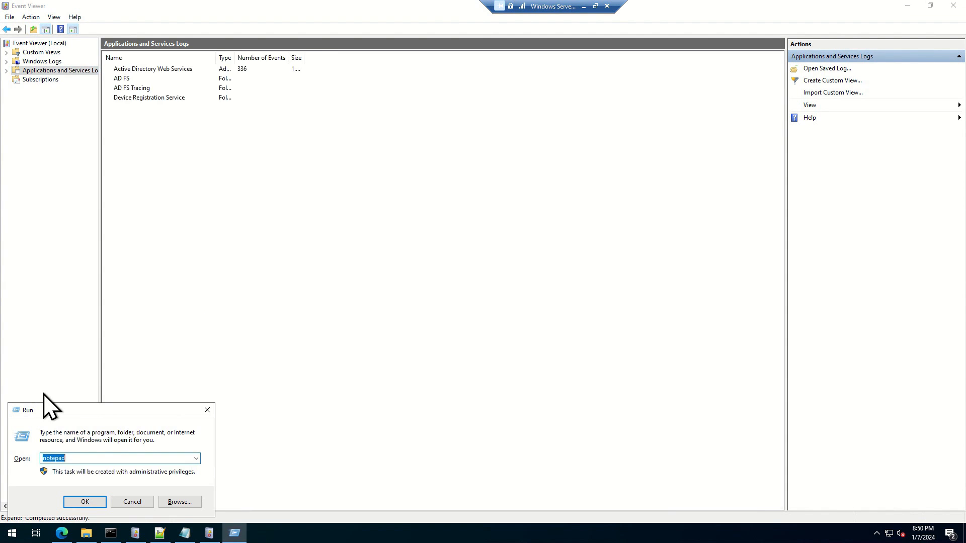
pyautogui.press('Return')
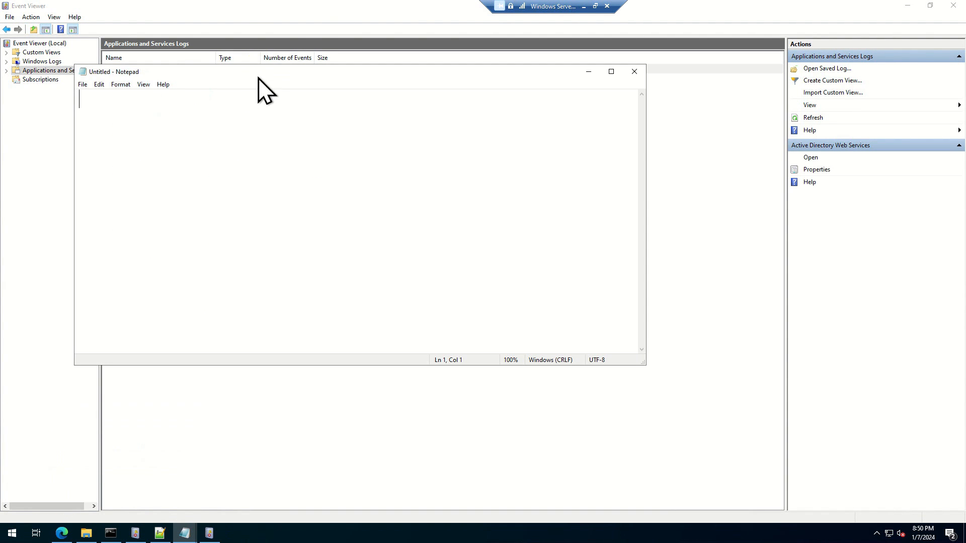
pyautogui.doubleClick(207, 70)
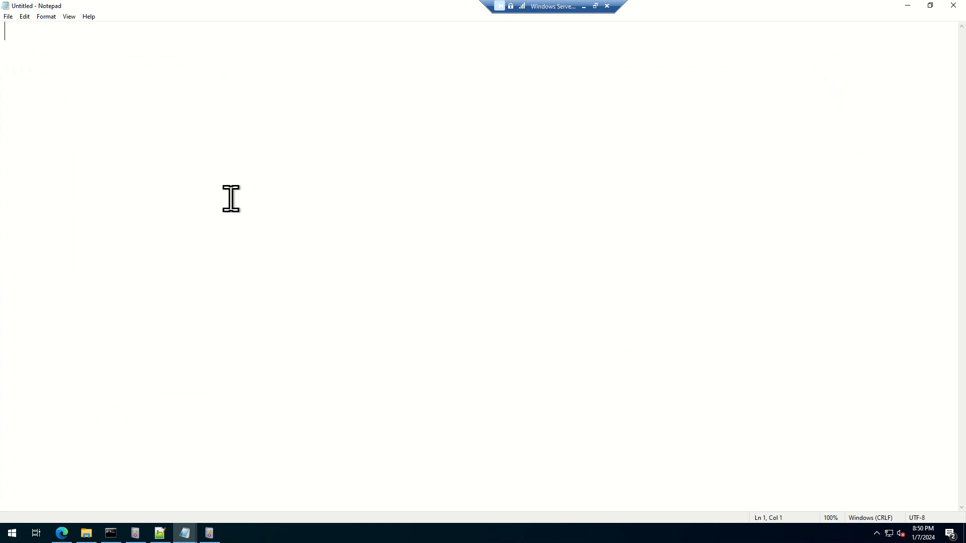
# Step: Back in Event Viewer, open the DNS Server log under Applications and Services Logs and enlarge its event list for browsing
pyautogui.hotkey('alt', 'Tab')
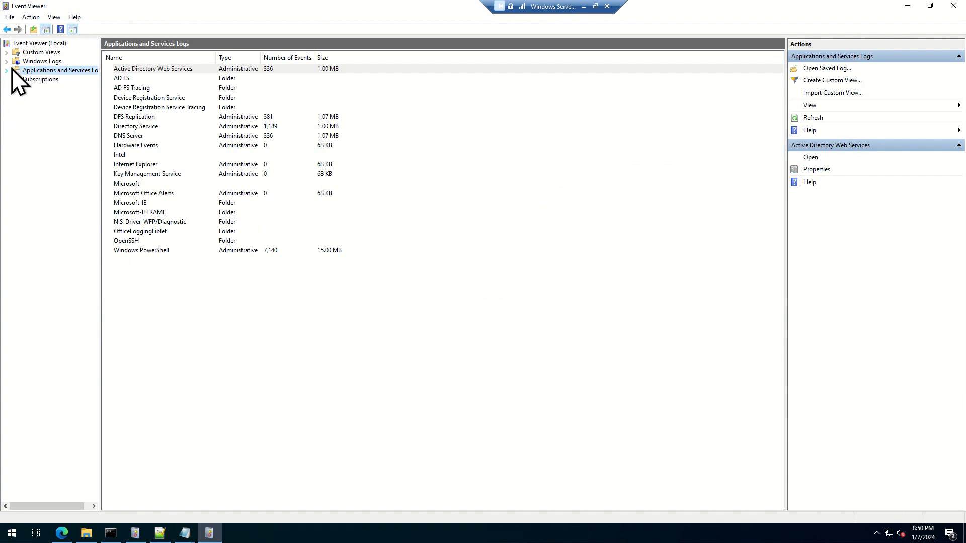
pyautogui.click(8, 69)
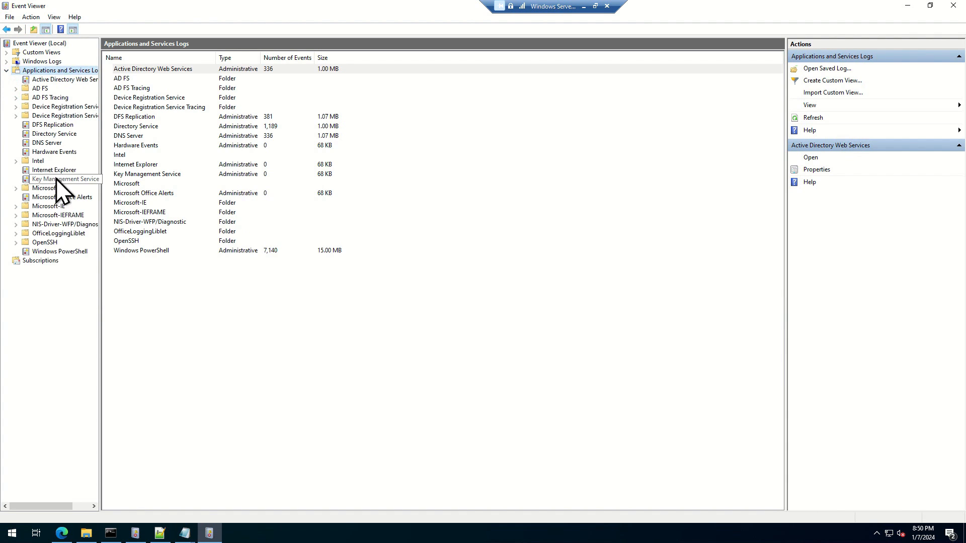
pyautogui.click(46, 144)
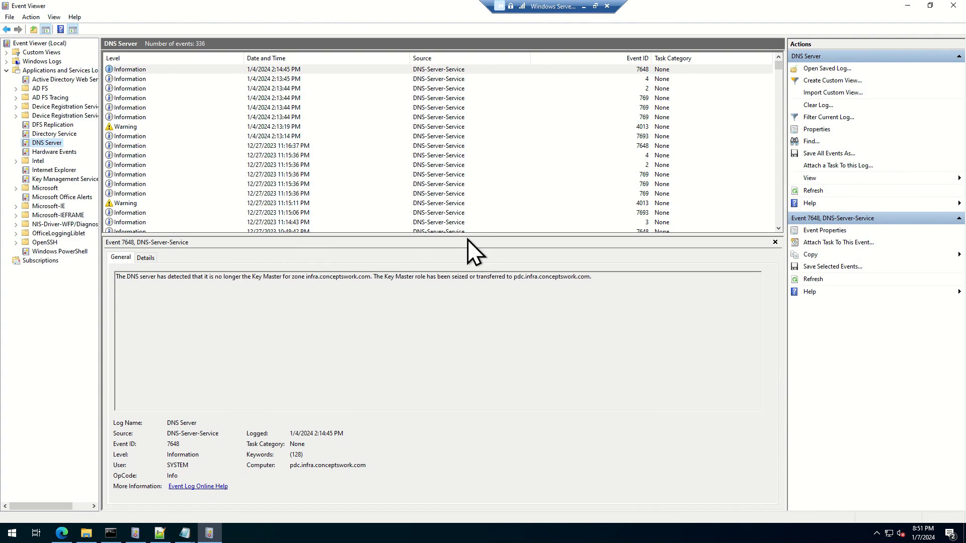
pyautogui.moveTo(460, 234); pyautogui.dragTo(490, 371)
pyautogui.scroll(-5, 526, 309)
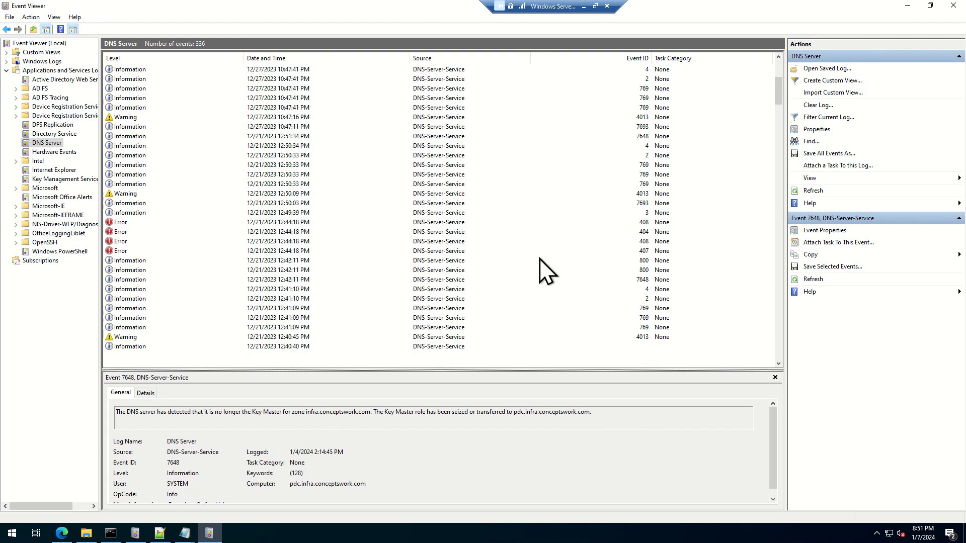
pyautogui.scroll(3, 523, 284)
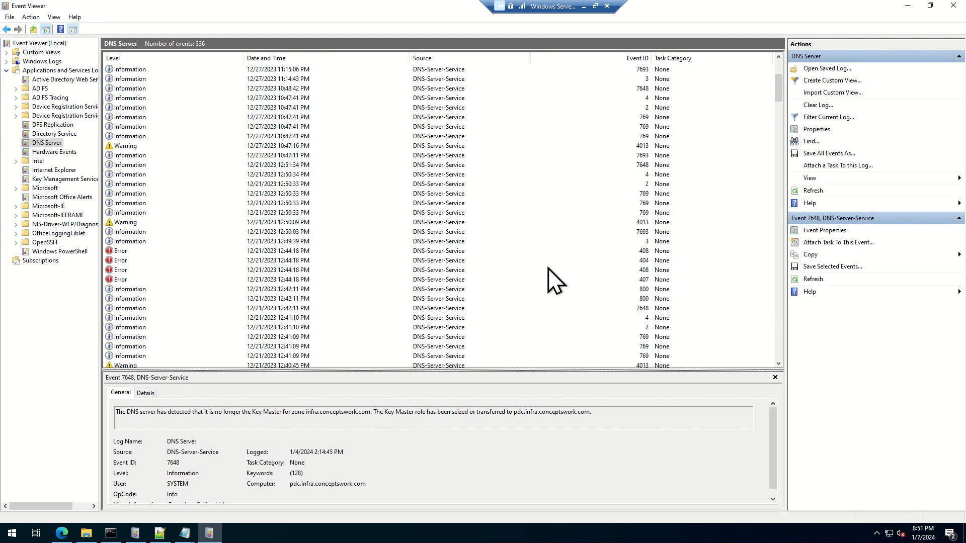
# Step: Filter the DNS Server log to Critical, Warning and Error events and review the filtered list
pyautogui.click(811, 143)
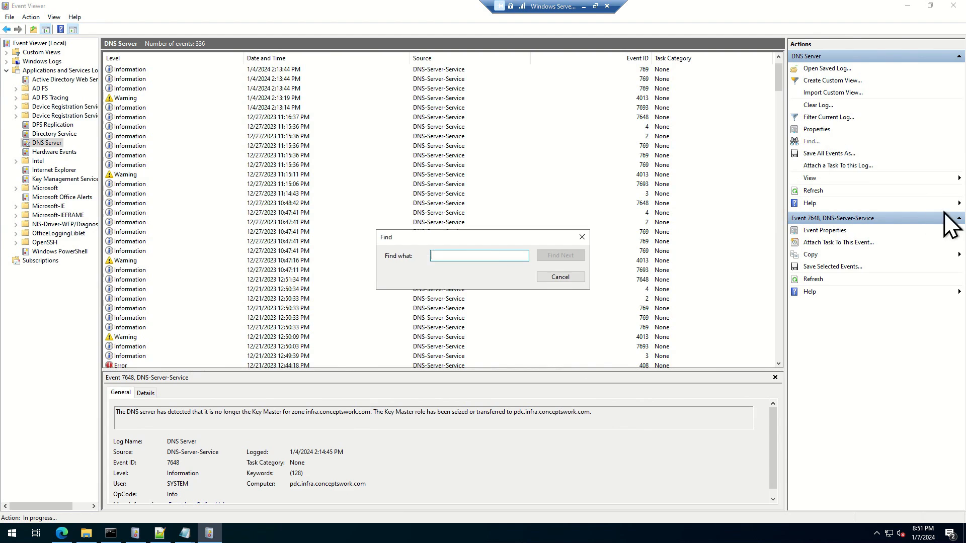
pyautogui.click(543, 280)
pyautogui.click(843, 117)
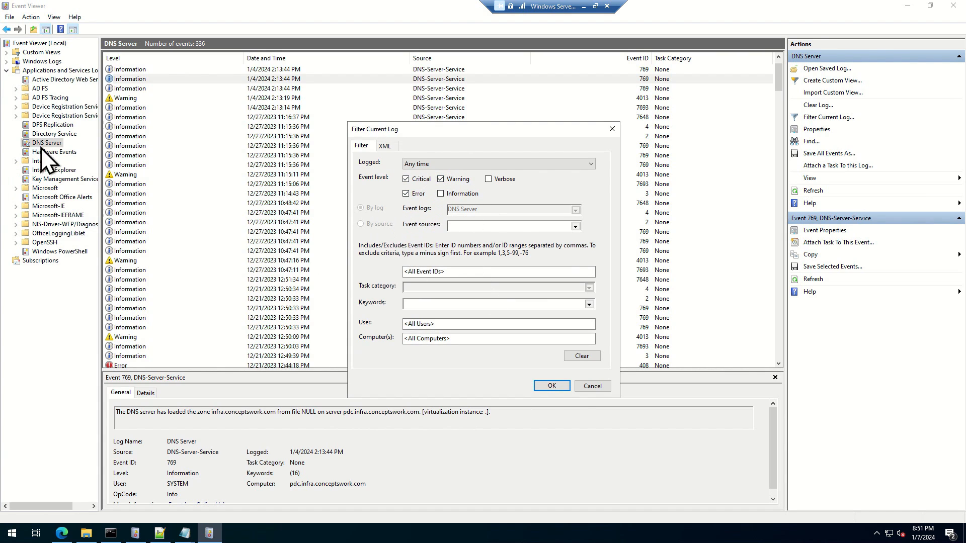
pyautogui.click(552, 385)
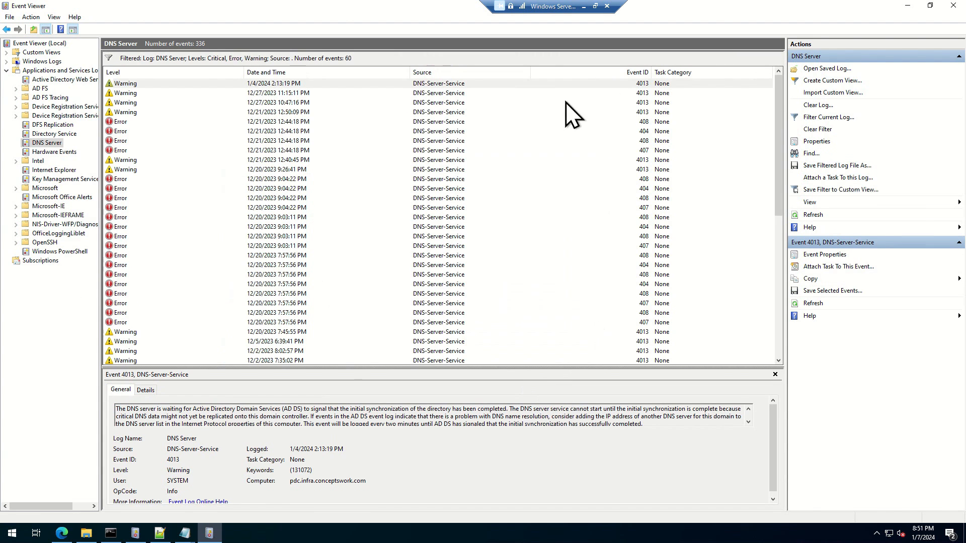
pyautogui.scroll(-8, 581, 227)
pyautogui.scroll(8, 561, 290)
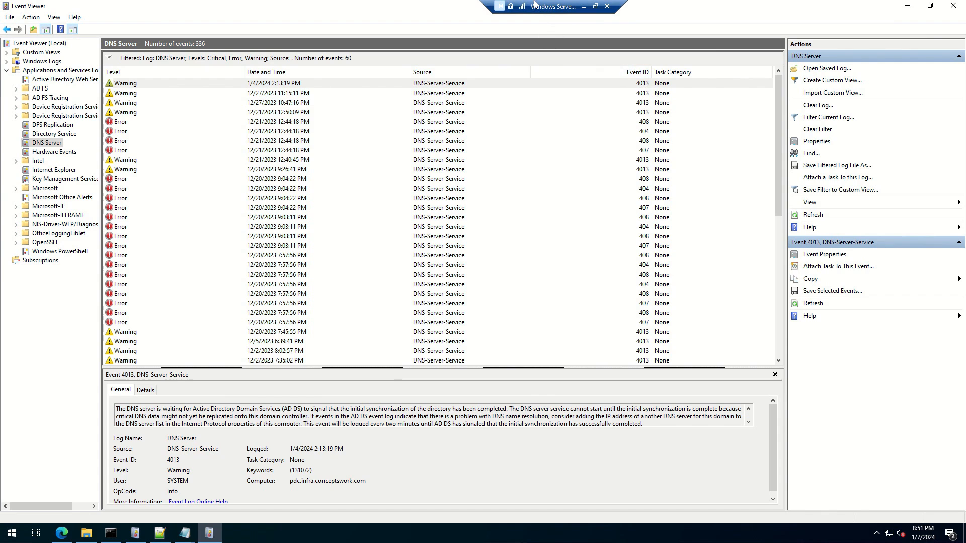
# Step: Switch to the sentinel Logs query in the Azure portal and check the summarized results for DNS Server events
pyautogui.hotkey('alt', 'Tab')
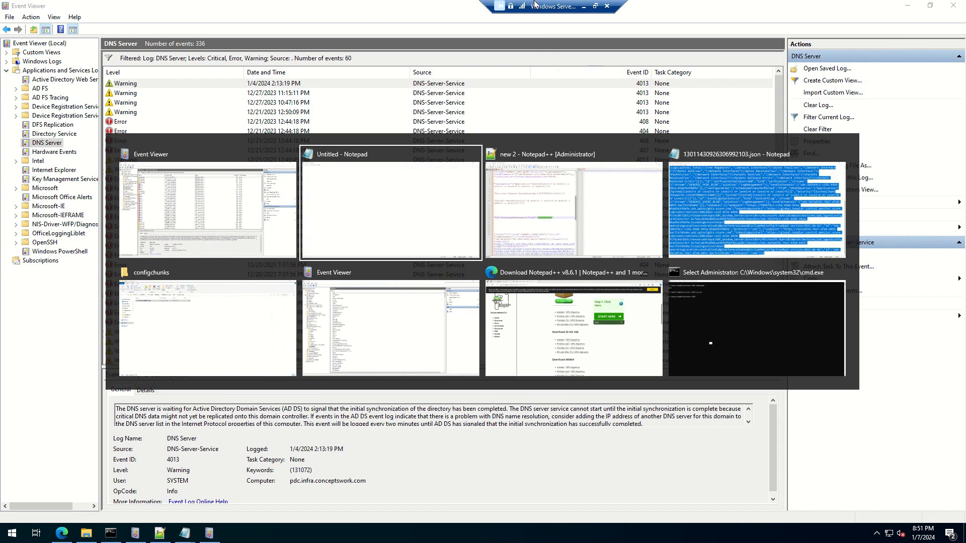
pyautogui.press('Escape')
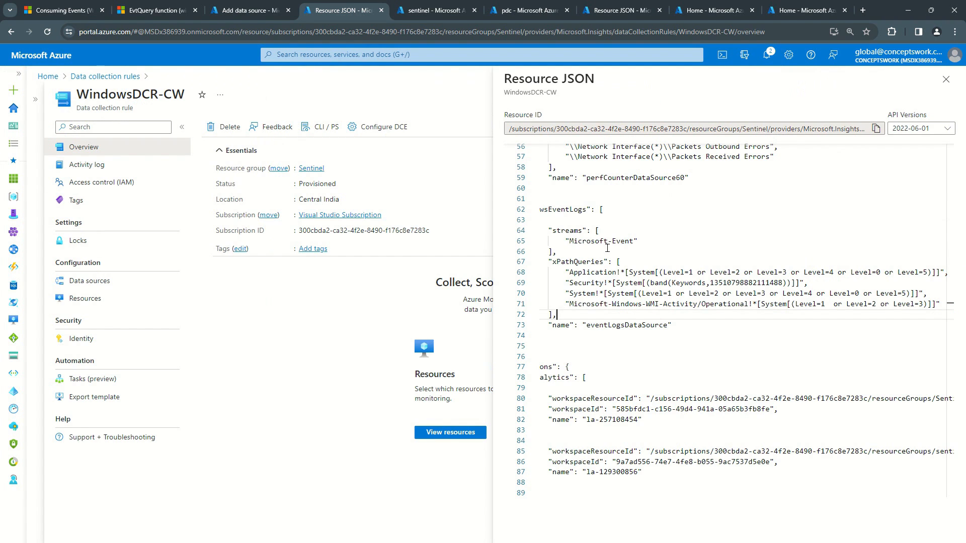
pyautogui.click(431, 10)
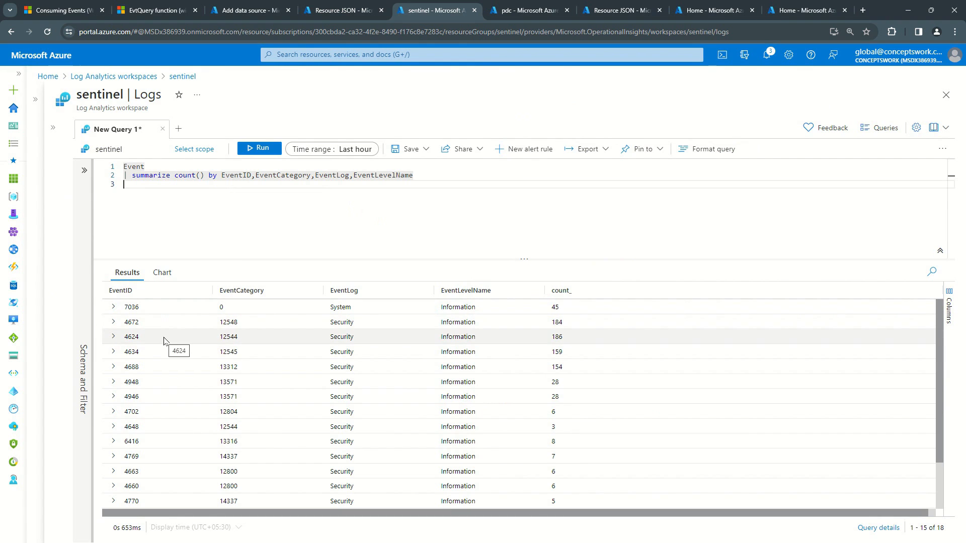
pyautogui.hotkey('alt', 'Tab')
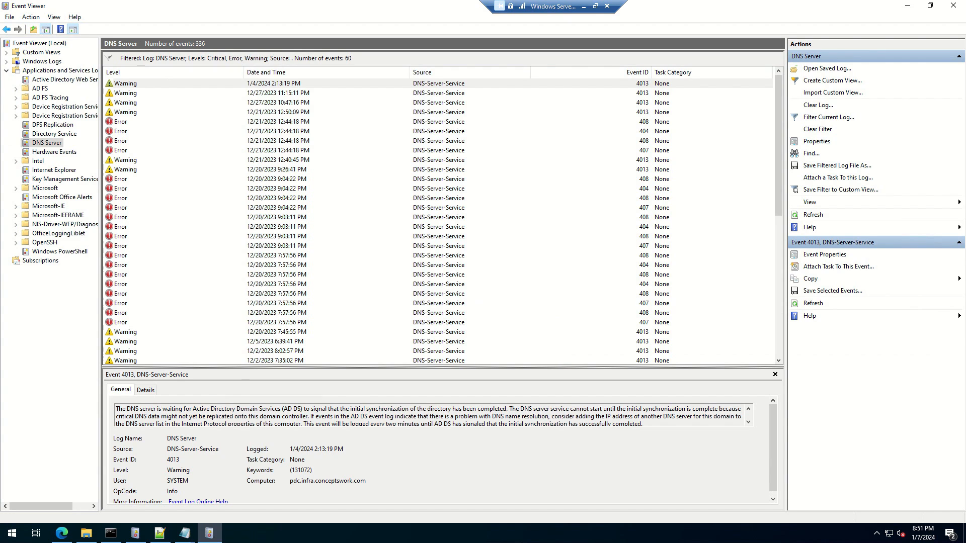
pyautogui.hotkey('alt', 'Tab')
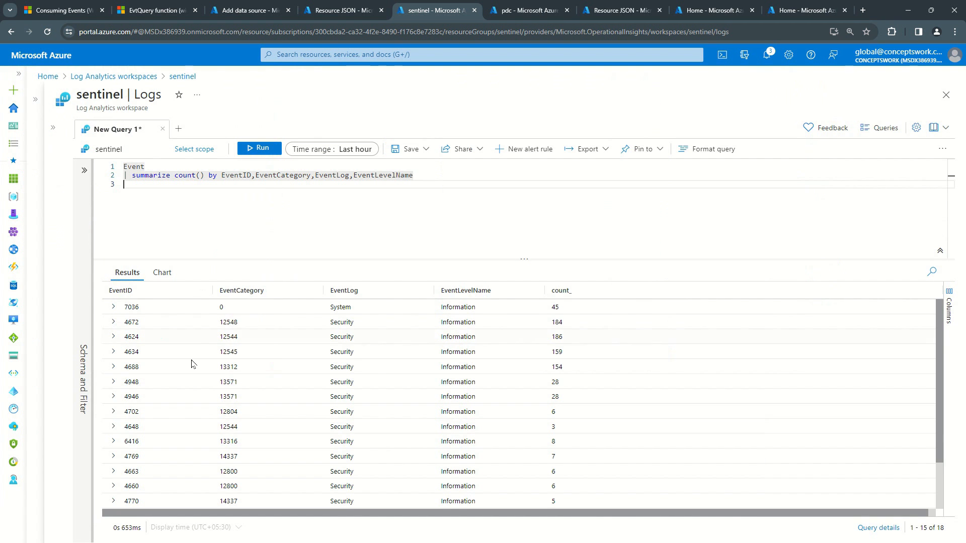
pyautogui.scroll(-1, 276, 369)
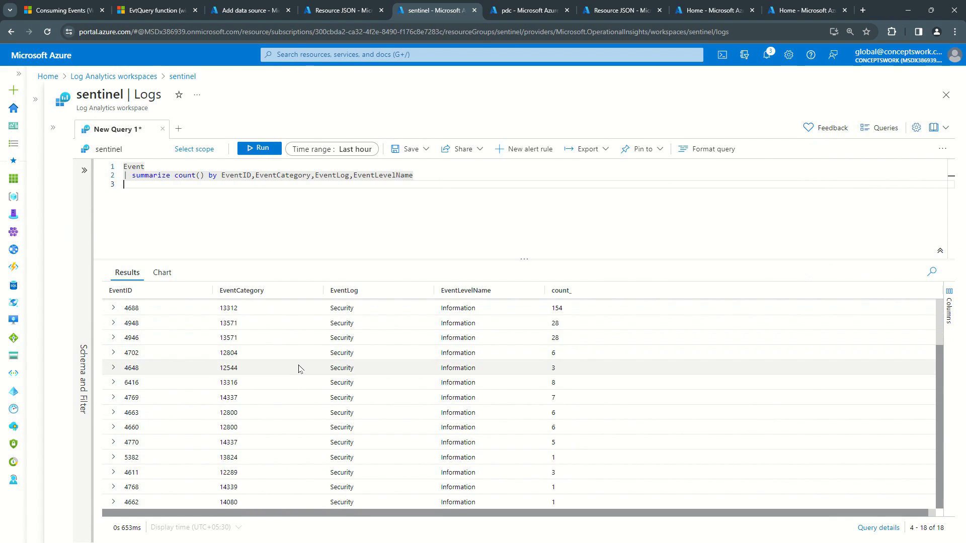
pyautogui.scroll(1, 236, 437)
pyautogui.scroll(-1, 234, 422)
pyautogui.scroll(1, 233, 417)
pyautogui.scroll(-1, 245, 412)
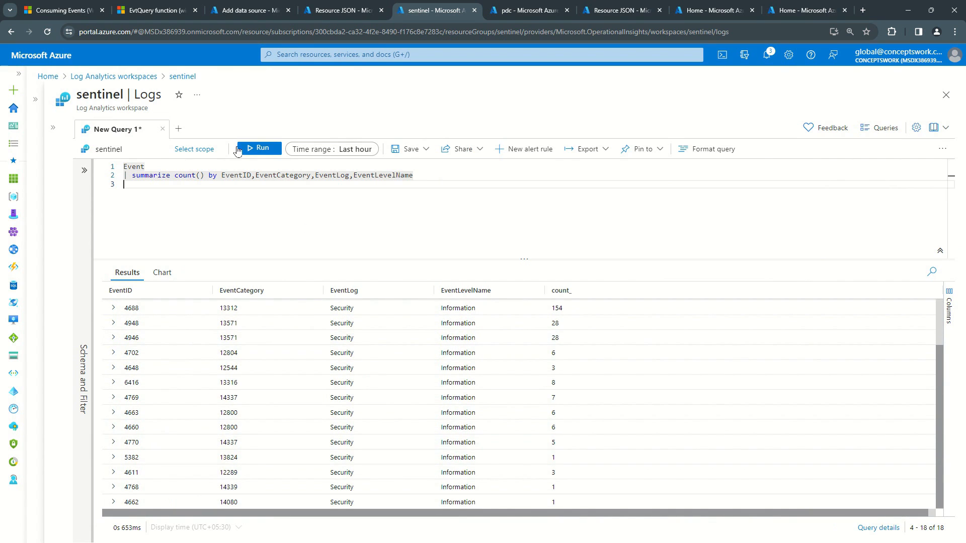
# Step: Rerun the Event summary query over the last 7 days and skim the returned results
pyautogui.click(341, 149)
pyautogui.click(340, 287)
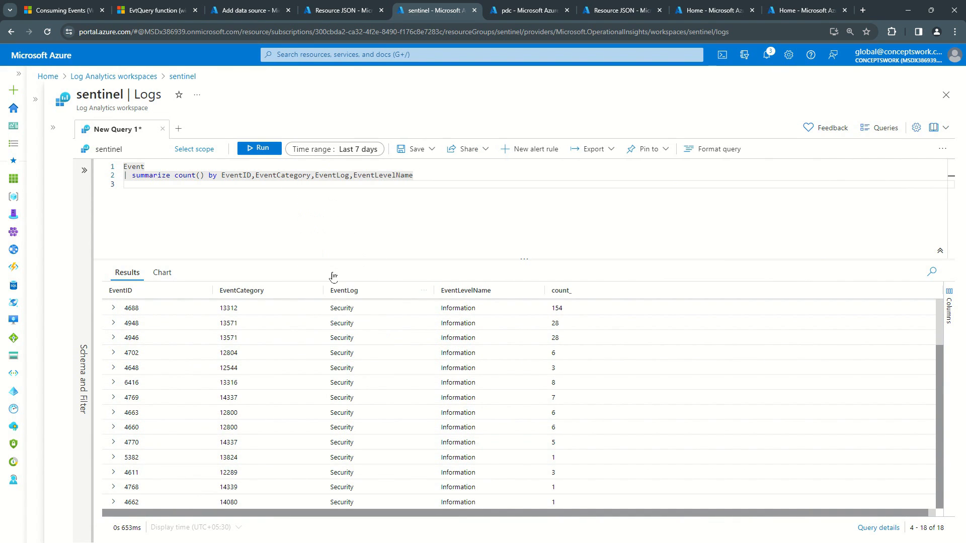
pyautogui.click(260, 148)
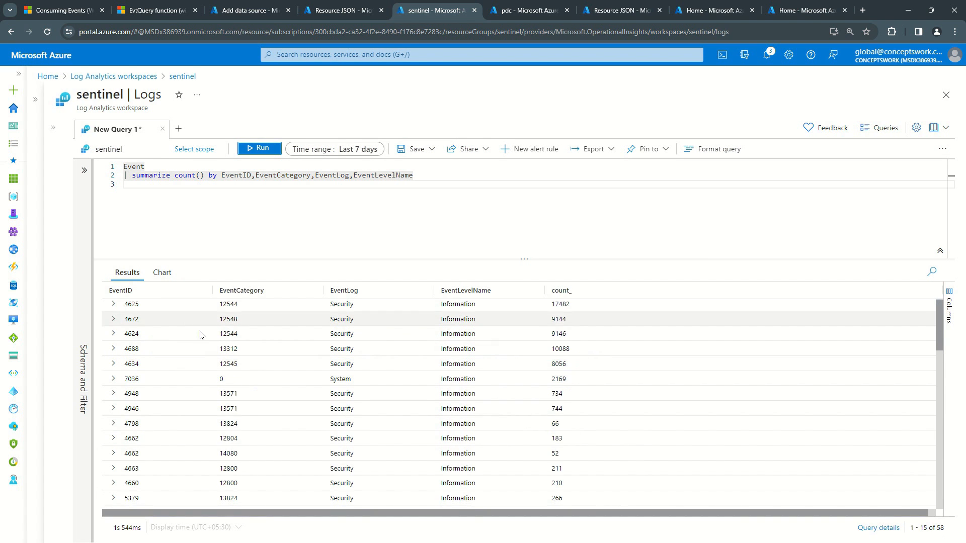
pyautogui.scroll(-4, 220, 339)
pyautogui.scroll(4, 209, 384)
# Step: Sort the query results by EventID and review the EventLog values for DNS Server entries
pyautogui.click(147, 294)
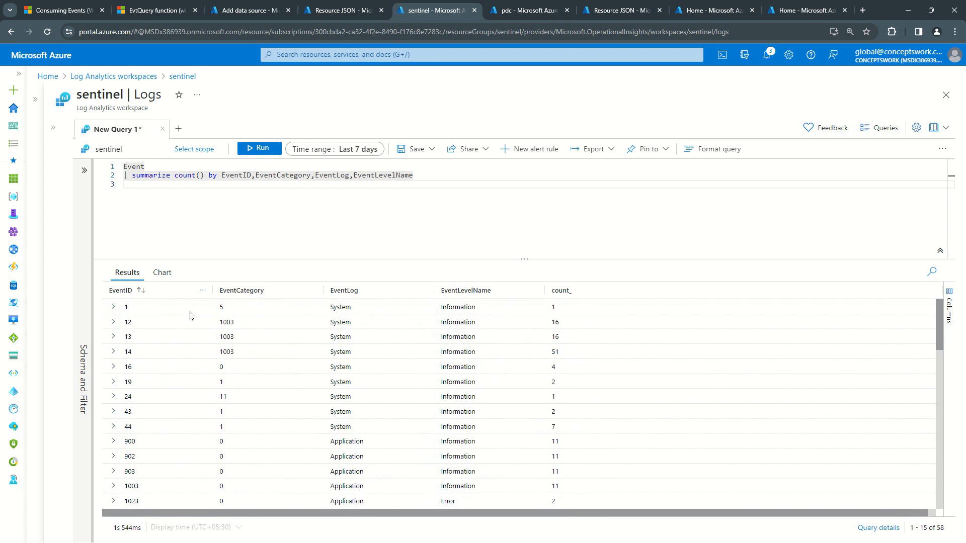
pyautogui.scroll(-4, 233, 385)
pyautogui.scroll(-1, 234, 390)
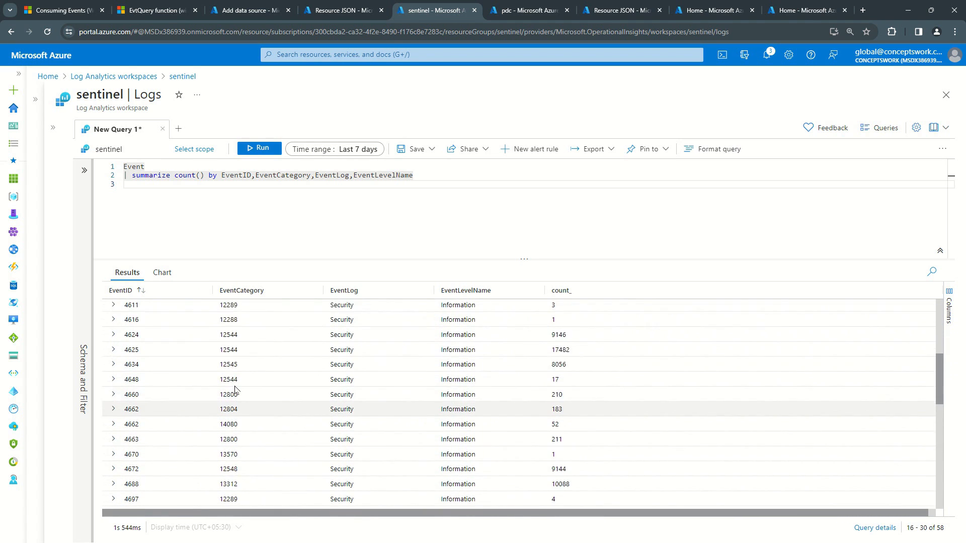
pyautogui.scroll(2, 235, 389)
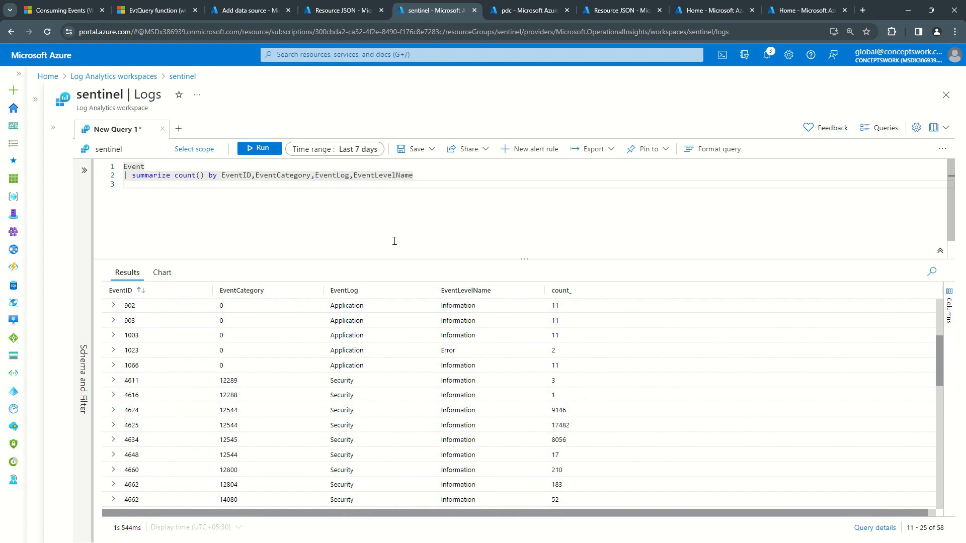
# Step: Copy the XML query of the DNS Server log filter from Event Viewer into the blank Notepad document
pyautogui.hotkey('alt', 'Tab')
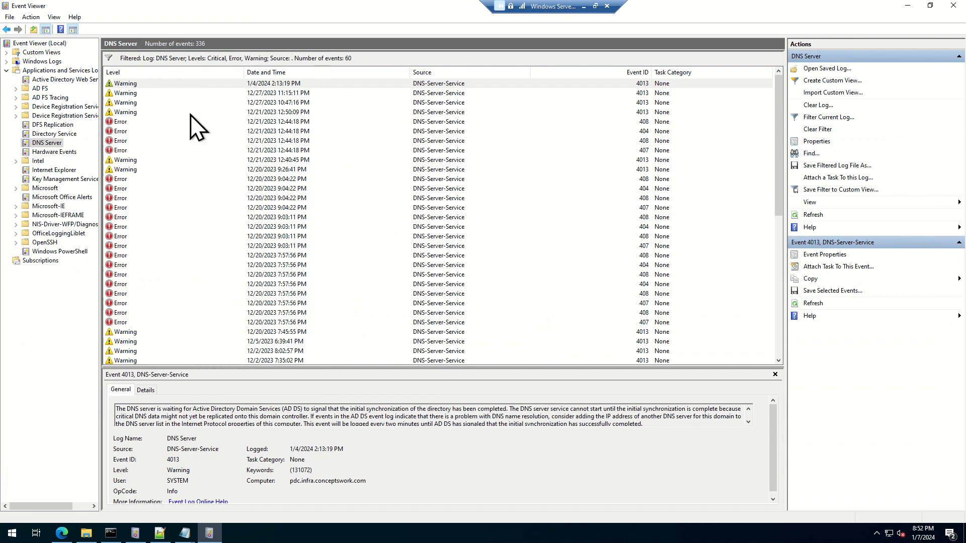
pyautogui.click(817, 119)
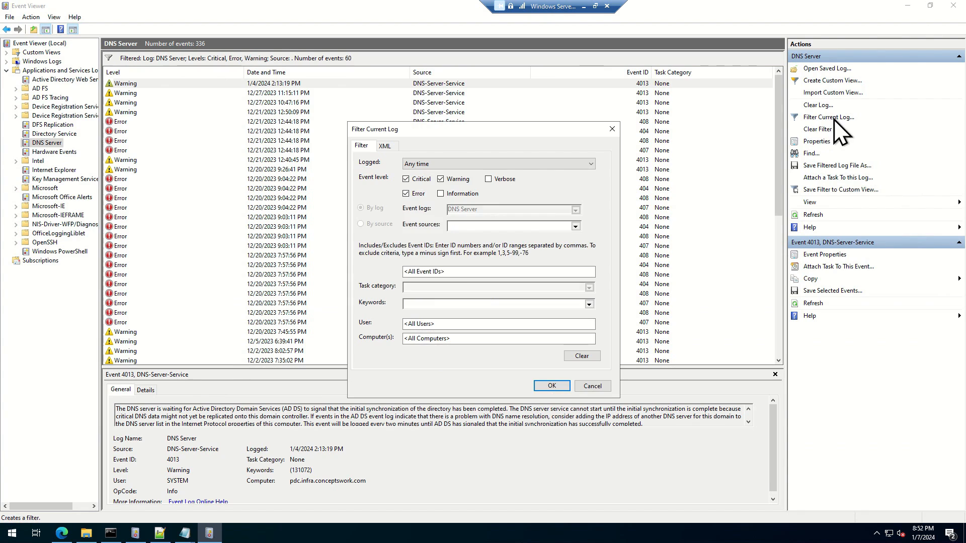
pyautogui.click(387, 149)
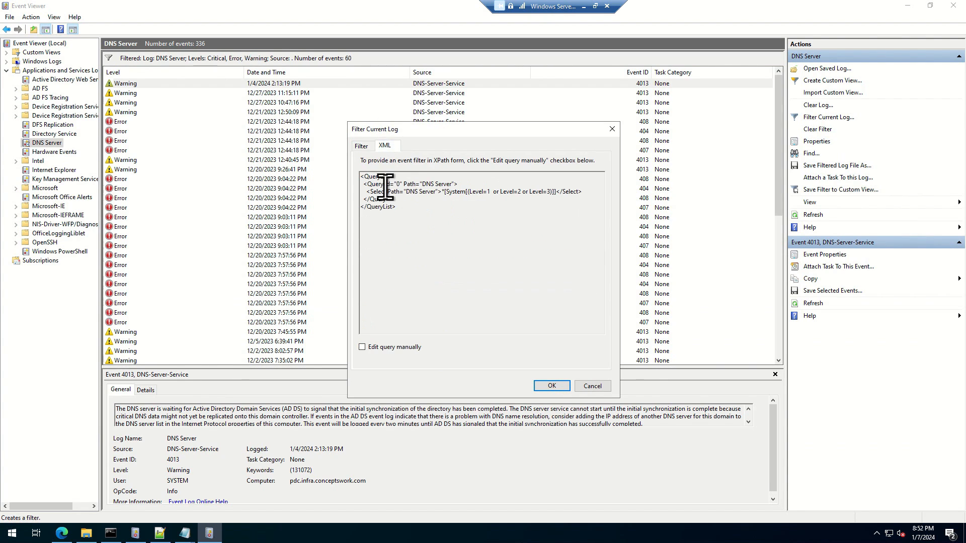
pyautogui.hotkey('ctrl', 'a')
pyautogui.hotkey('ctrl', 'c')
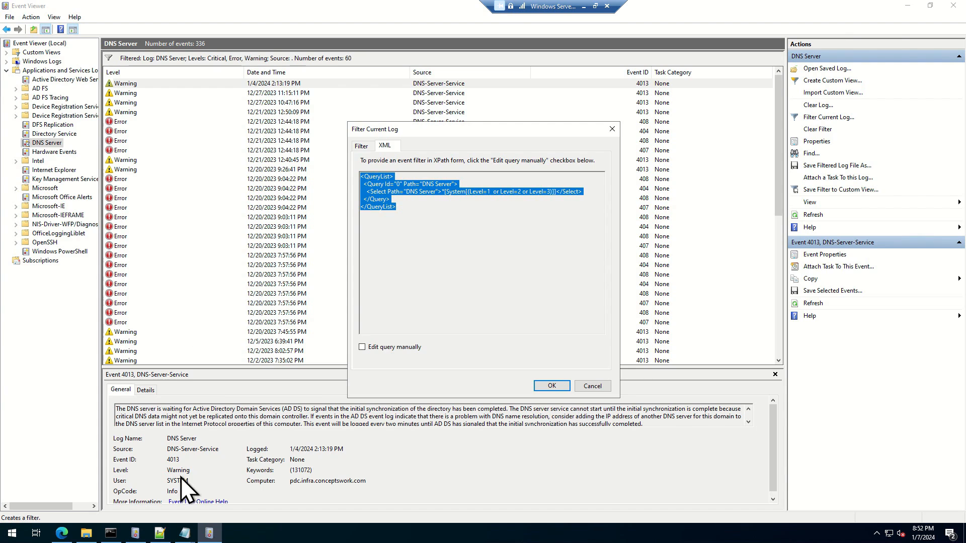
pyautogui.moveTo(183, 536)
pyautogui.click(235, 454)
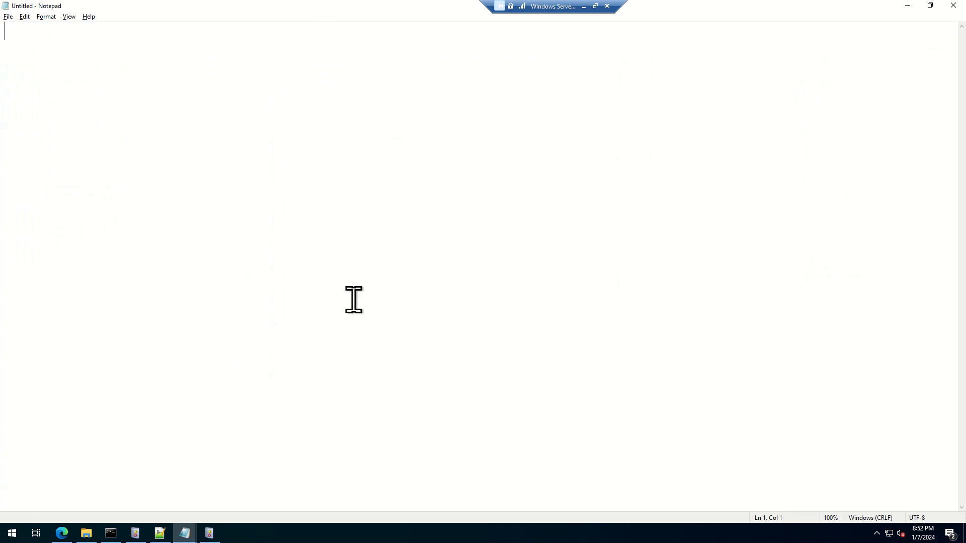
pyautogui.hotkey('ctrl', 'v')
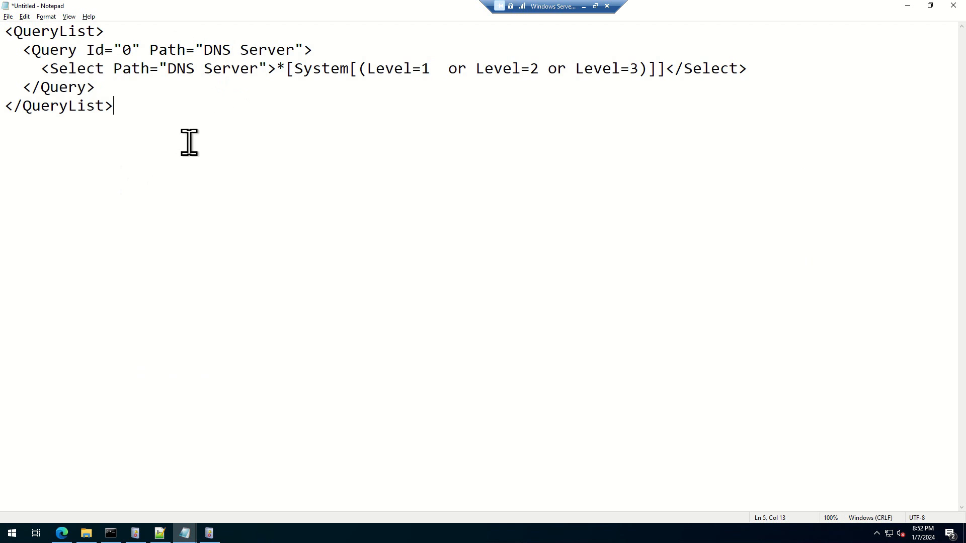
# Step: Separate the Select line from the surrounding query tags with blank lines above and below it
pyautogui.click(334, 50)
pyautogui.press('Return')
pyautogui.press('Return')
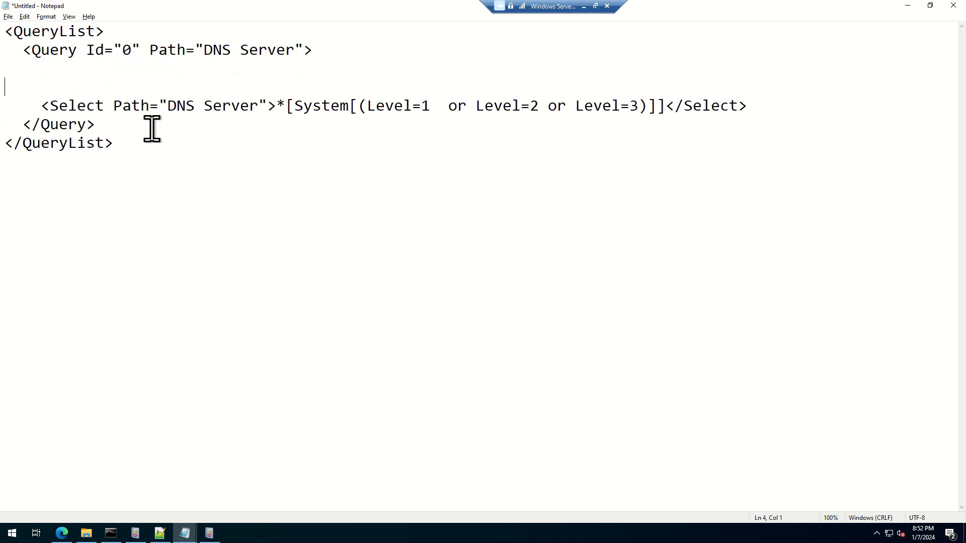
pyautogui.click(762, 103)
pyautogui.press('Return')
pyautogui.press('Return')
pyautogui.moveTo(811, 105); pyautogui.dragTo(31, 105)
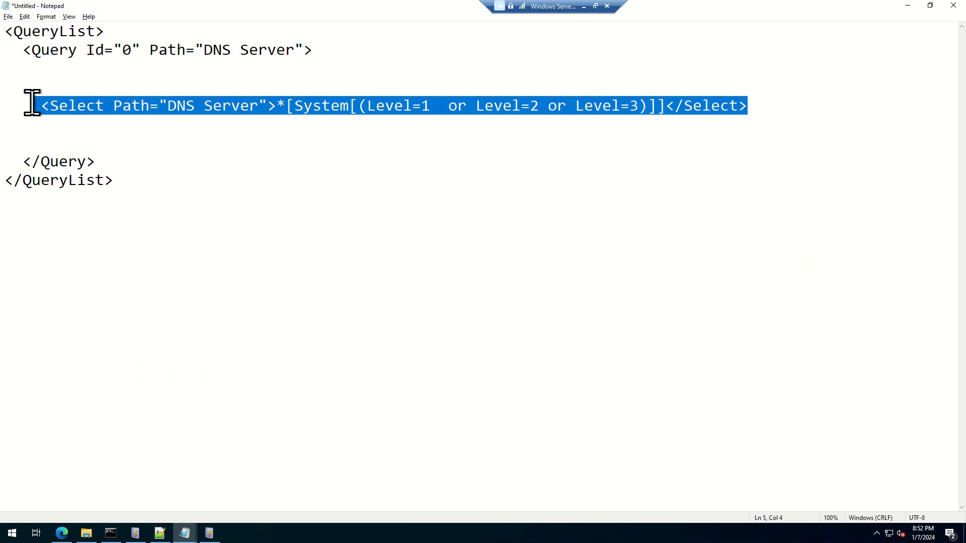
# Step: Delete the opening and closing QueryList and Query tags and the blank lines above the Select line
pyautogui.moveTo(453, 264); pyautogui.dragTo(309, 227)
pyautogui.click(108, 179)
pyautogui.press('Delete')
pyautogui.moveTo(334, 76); pyautogui.dragTo(7, 31)
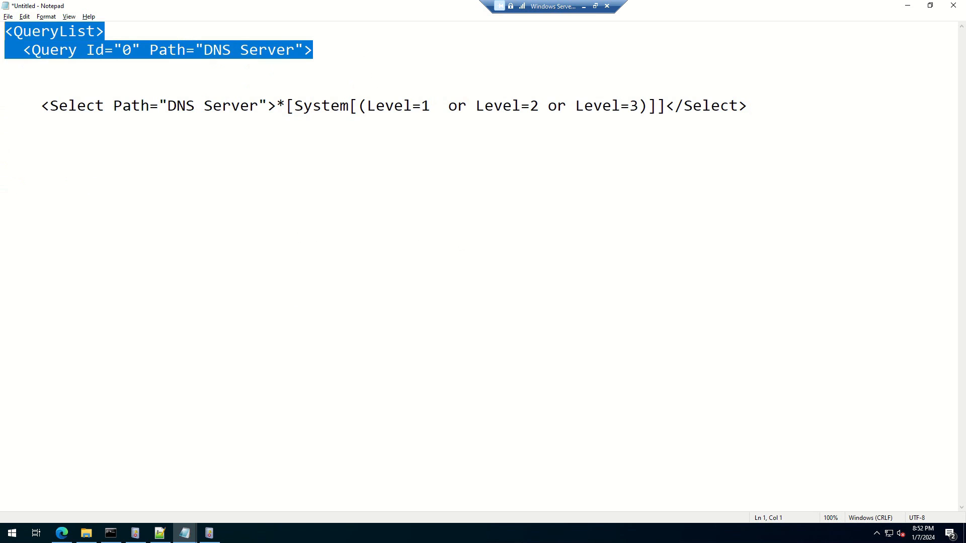
pyautogui.press('Delete')
pyautogui.press('Delete')
pyautogui.press('Delete')
pyautogui.press('Delete')
pyautogui.press('Delete')
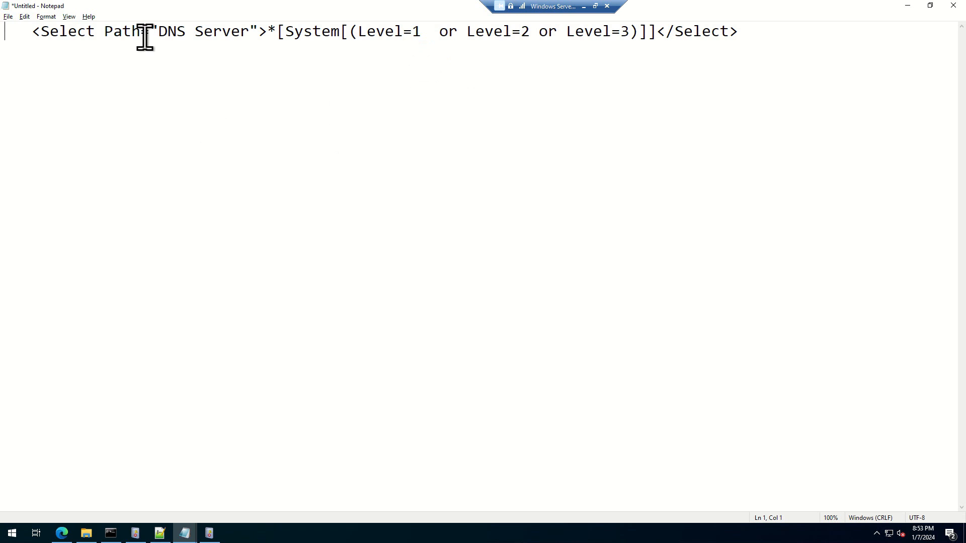
# Step: Highlight the DNS Server path and the level conditions in the Select line to examine its parts
pyautogui.moveTo(150, 34); pyautogui.dragTo(277, 32)
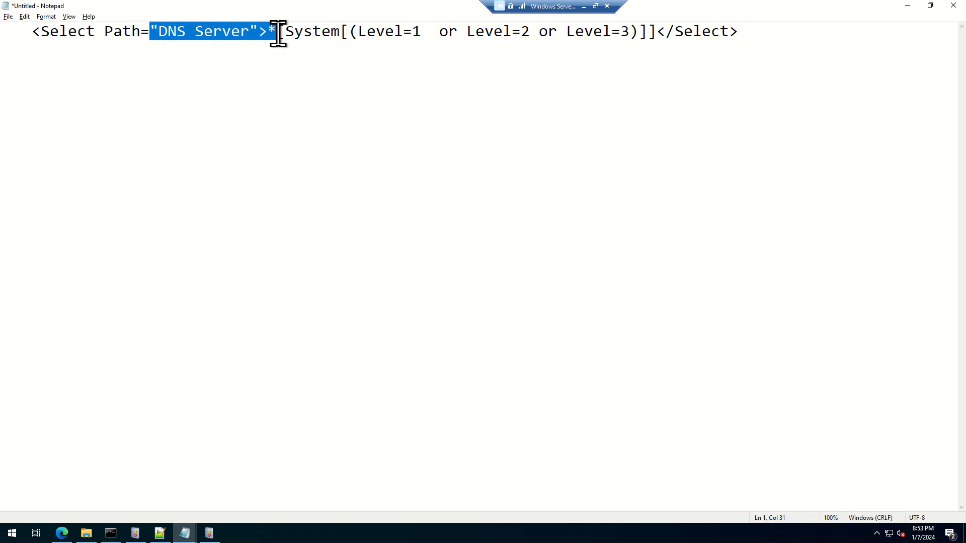
pyautogui.click(254, 209)
pyautogui.moveTo(375, 31); pyautogui.dragTo(611, 33)
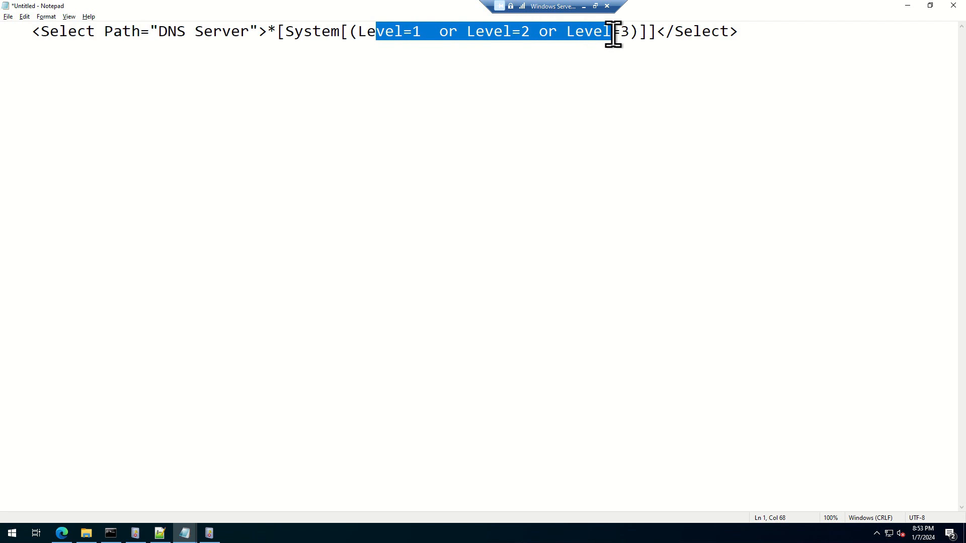
pyautogui.click(351, 161)
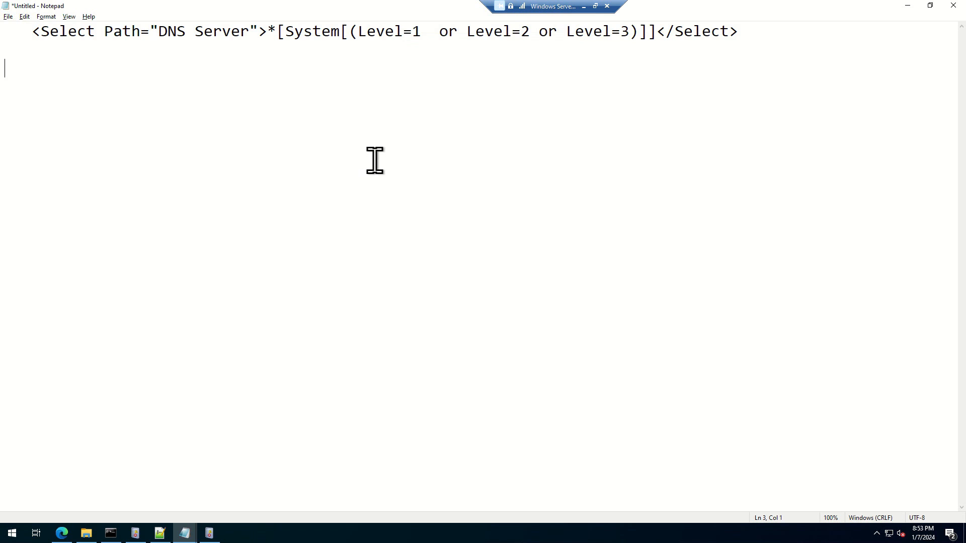
pyautogui.moveTo(340, 32); pyautogui.dragTo(610, 33)
pyautogui.click(506, 189)
# Step: Remove <Select Path=" from the start of the line and replace the "> after DNS Server with an exclamation mark
pyautogui.moveTo(159, 31); pyautogui.dragTo(3, 30)
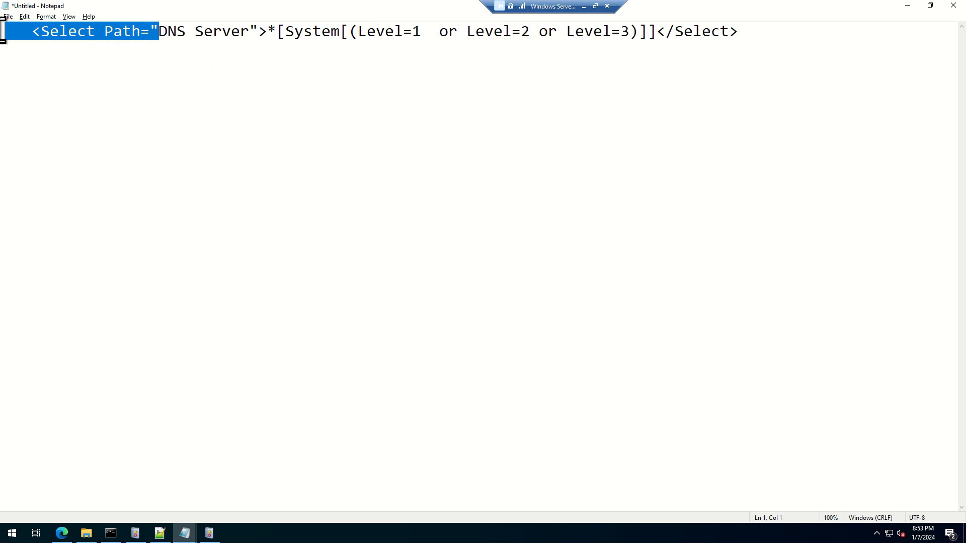
pyautogui.press('BackSpace')
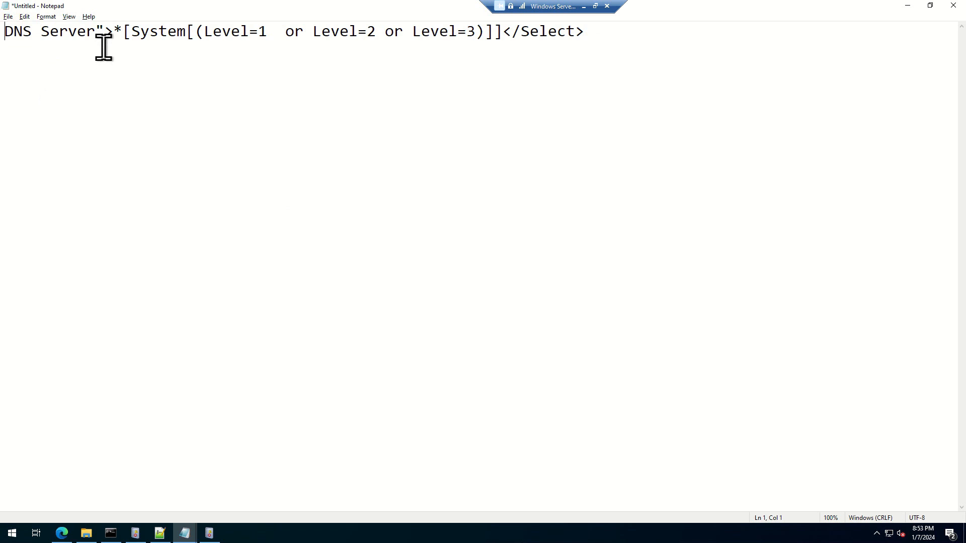
pyautogui.click(115, 32)
pyautogui.press('BackSpace')
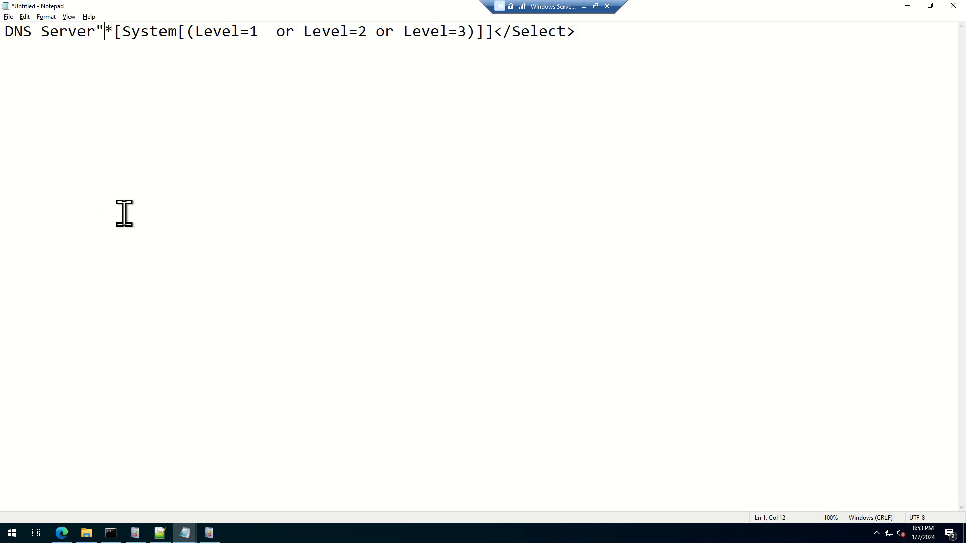
pyautogui.write('!')
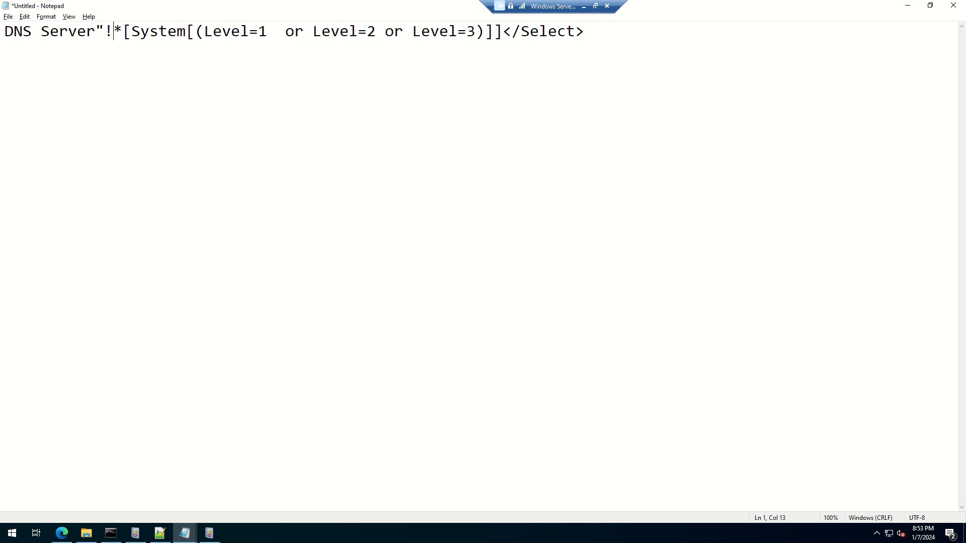
pyautogui.click(104, 32)
pyautogui.press('BackSpace')
# Step: Delete the closing </Select> tag and insert blank lines above the DNS Server XPath query
pyautogui.click(599, 29)
pyautogui.moveTo(600, 29); pyautogui.dragTo(498, 33)
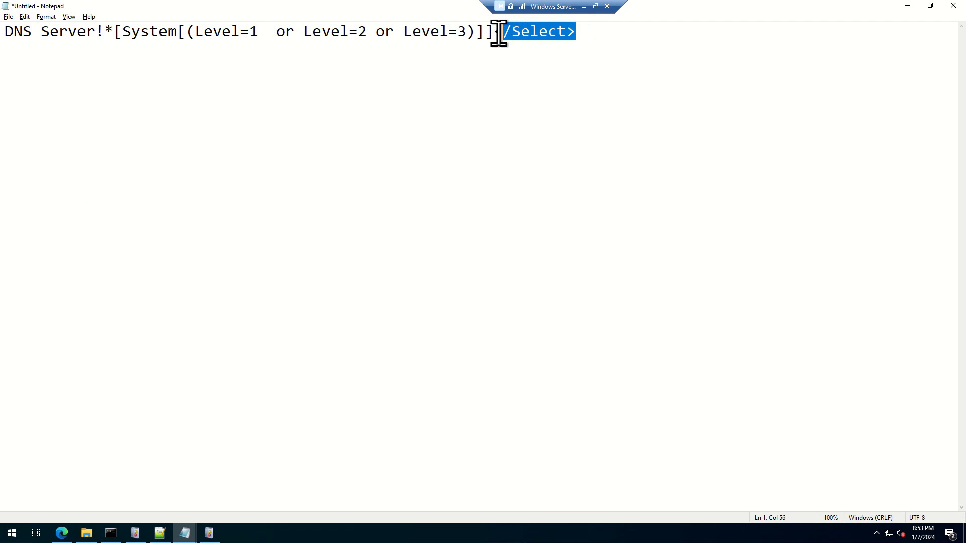
pyautogui.press('BackSpace')
pyautogui.press('BackSpace')
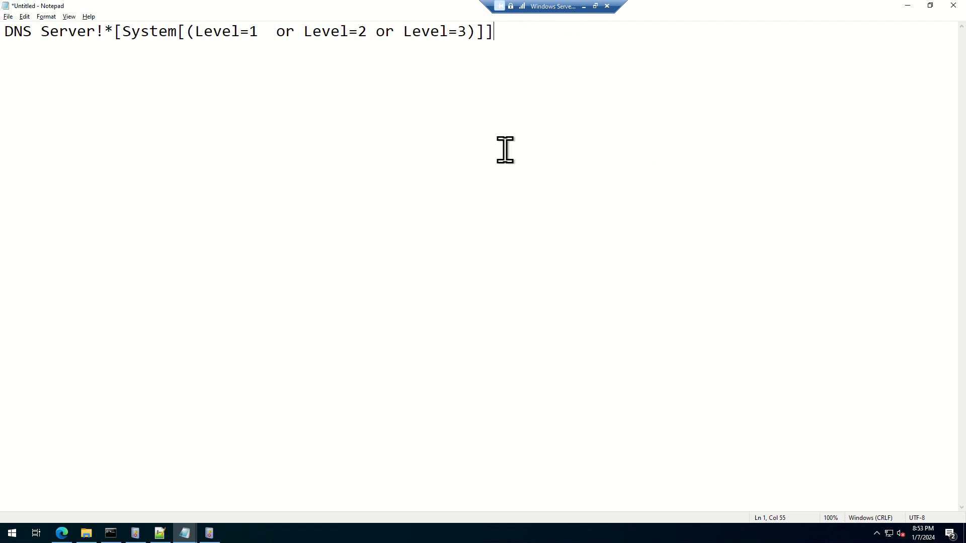
pyautogui.click(7, 31)
pyautogui.press('Return')
pyautogui.press('Return')
pyautogui.press('Return')
pyautogui.press('Return')
pyautogui.press('Return')
pyautogui.press('Return')
pyautogui.press('Return')
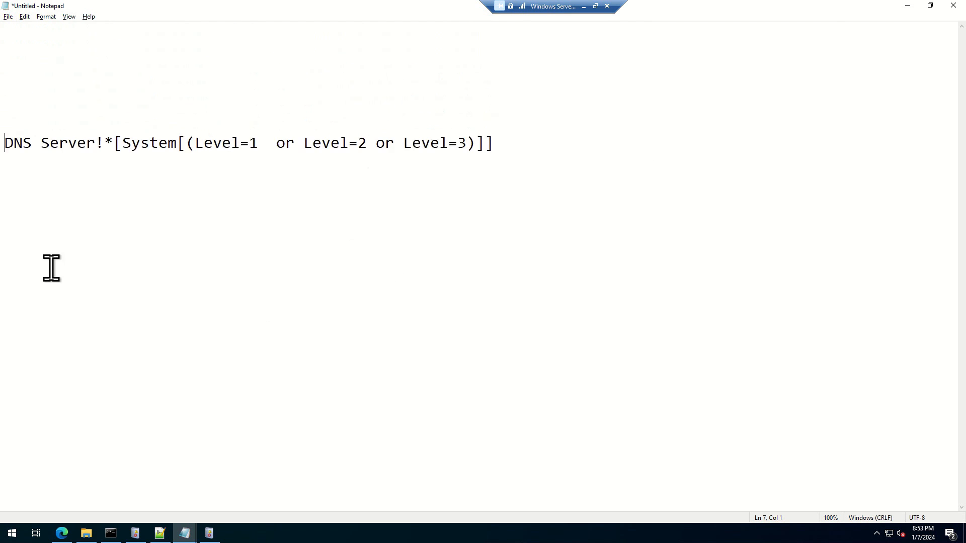
pyautogui.moveTo(549, 165); pyautogui.dragTo(3, 144)
pyautogui.click(294, 325)
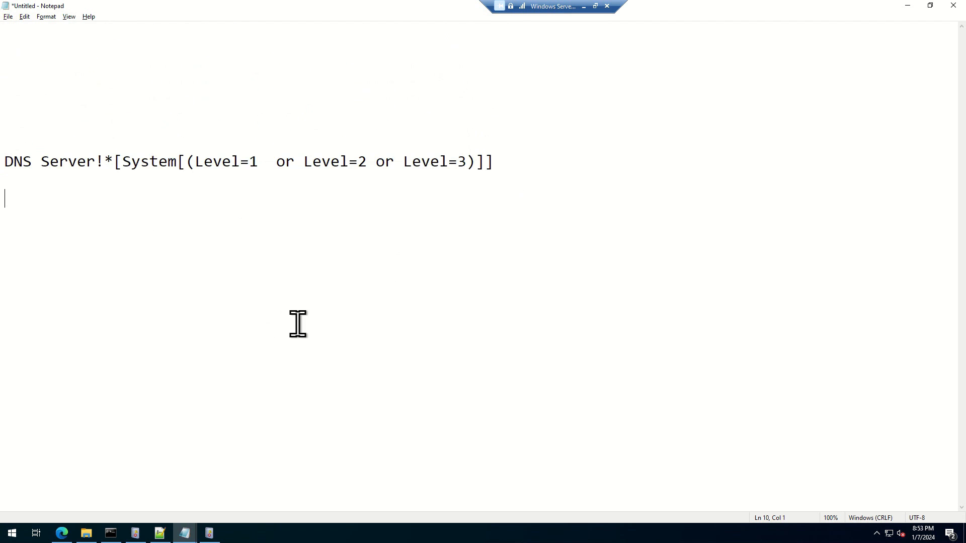
# Step: Back in Event Viewer, expand the Windows folder under Microsoft in Applications and Services Logs and widen the log tree
pyautogui.hotkey('alt', 'Tab')
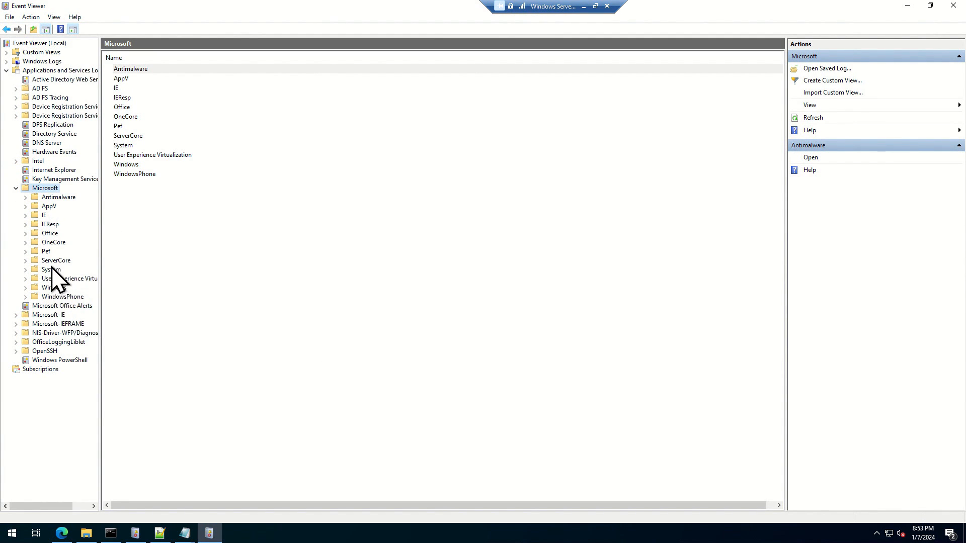
pyautogui.click(51, 288)
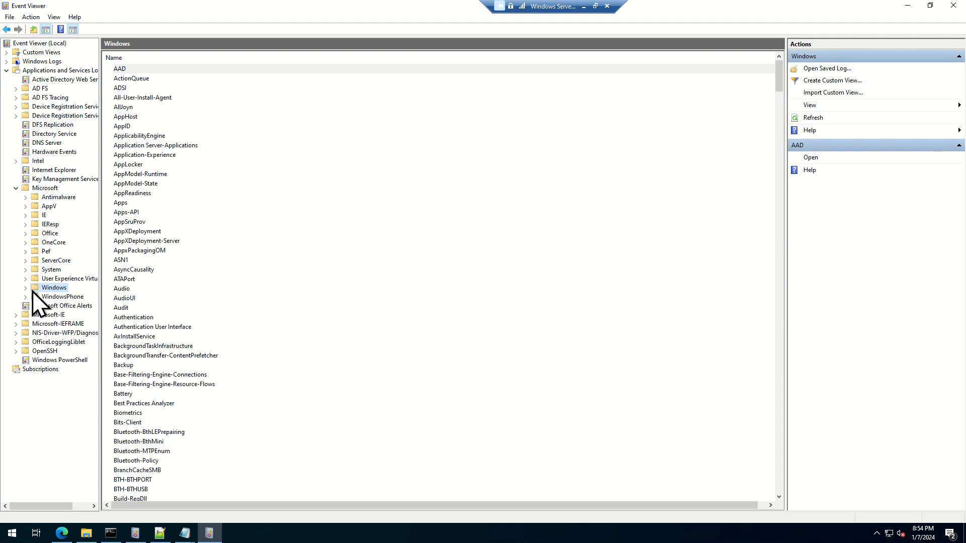
pyautogui.click(26, 289)
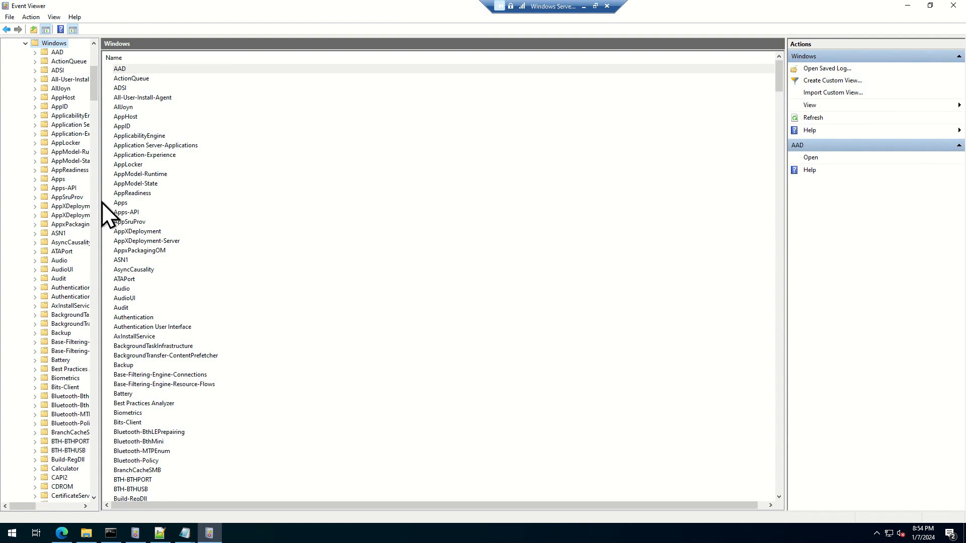
pyautogui.moveTo(99, 202); pyautogui.dragTo(242, 226)
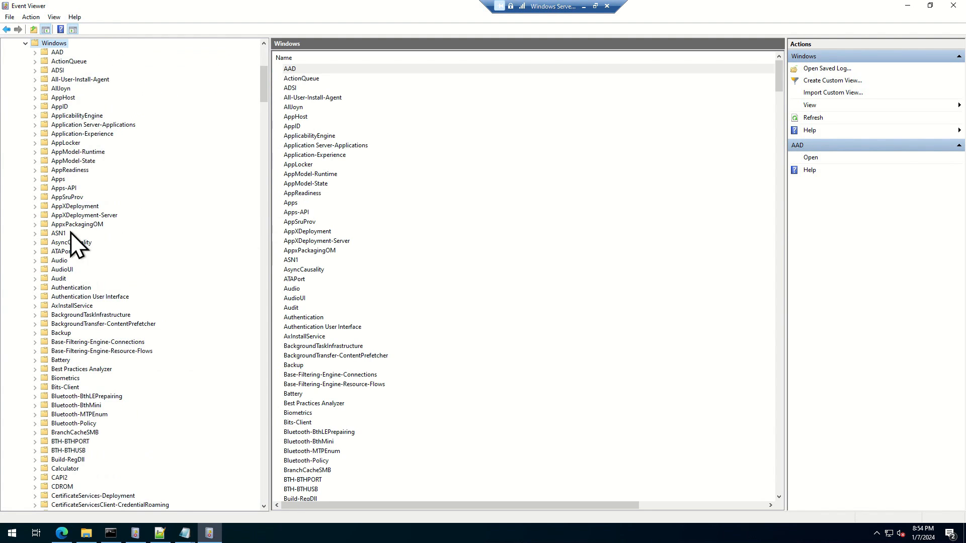
# Step: Browse the Windows log folders and select HelloForBusiness
pyautogui.scroll(-2, 78, 252)
pyautogui.scroll(-15, 75, 260)
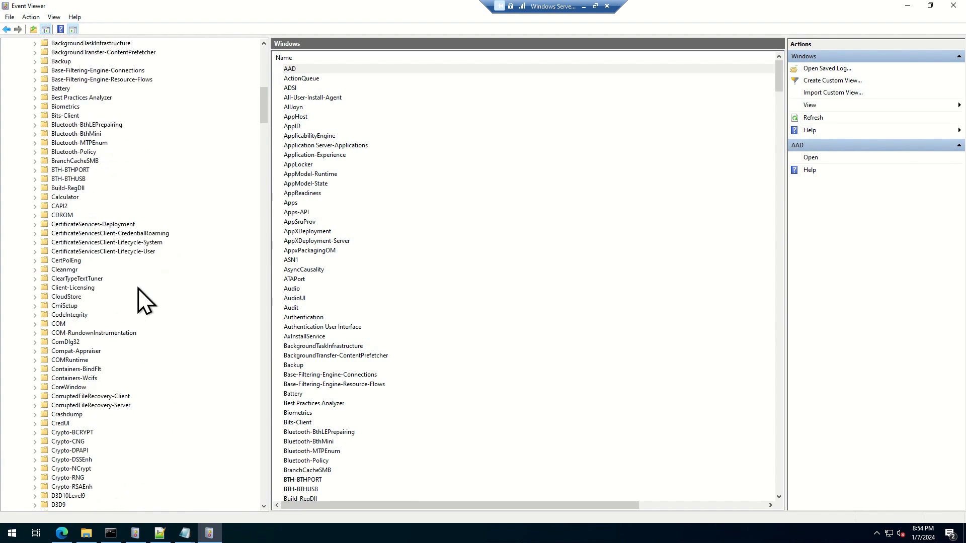
pyautogui.scroll(-9, 140, 291)
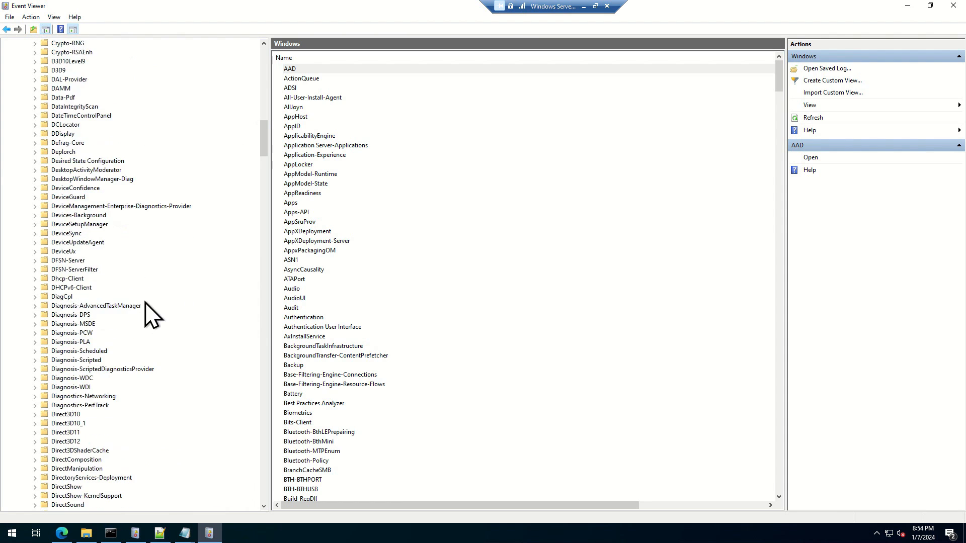
pyautogui.scroll(-5, 146, 293)
pyautogui.scroll(-17, 88, 312)
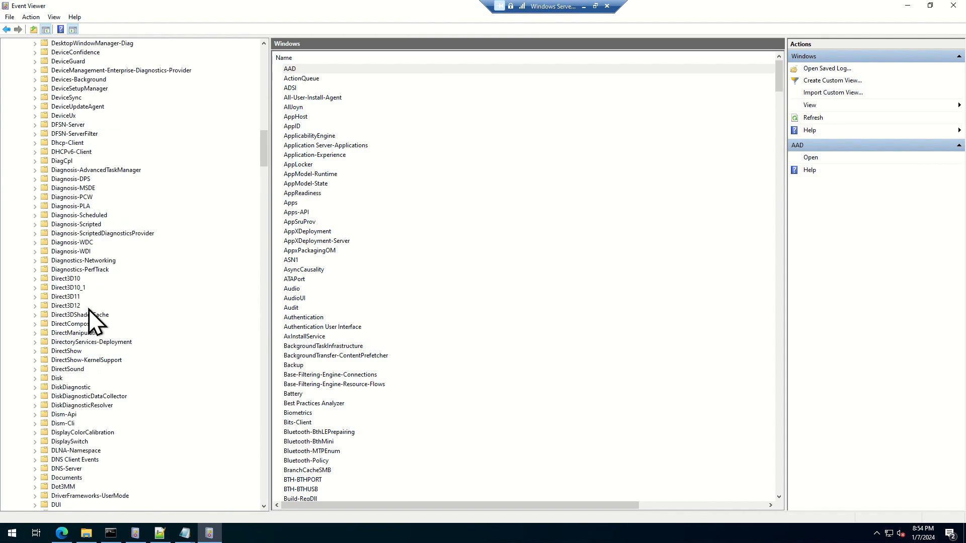
pyautogui.scroll(-6, 88, 308)
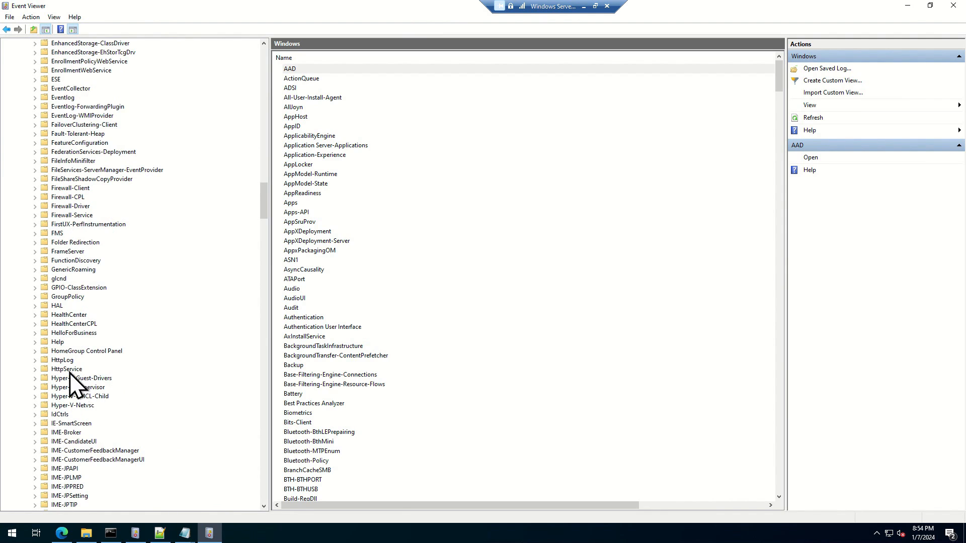
pyautogui.click(73, 335)
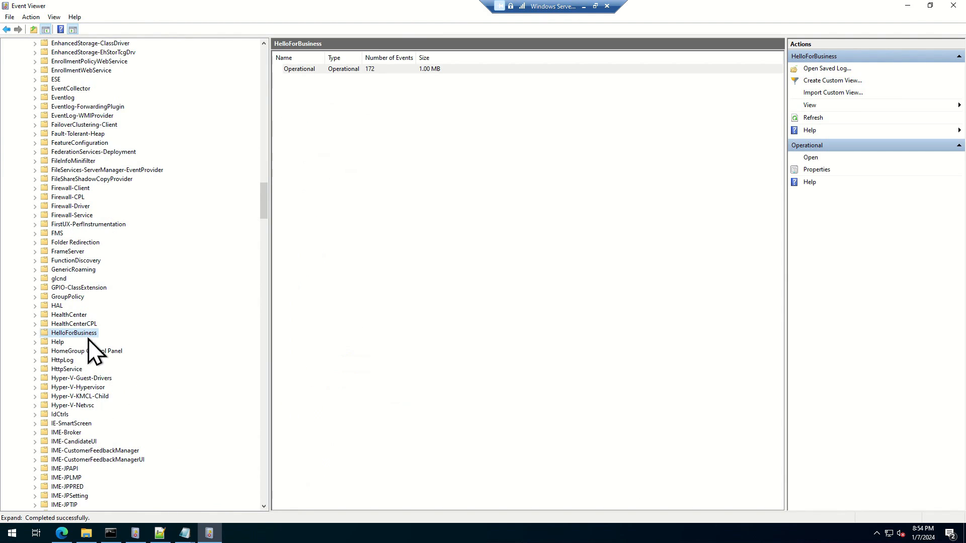
# Step: Open HelloForBusiness's Operational log and filter it to Critical, Warning and Error events
pyautogui.click(36, 333)
pyautogui.click(81, 343)
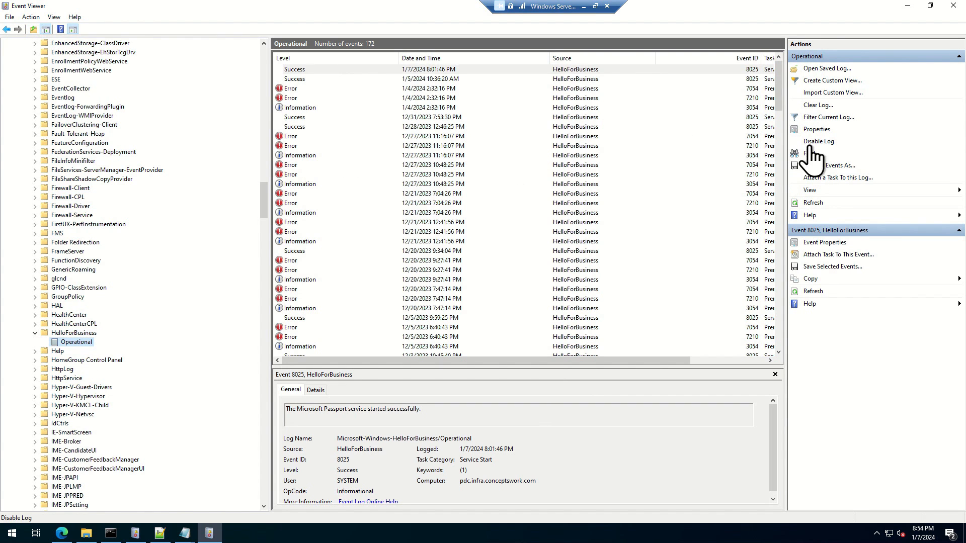
pyautogui.click(835, 118)
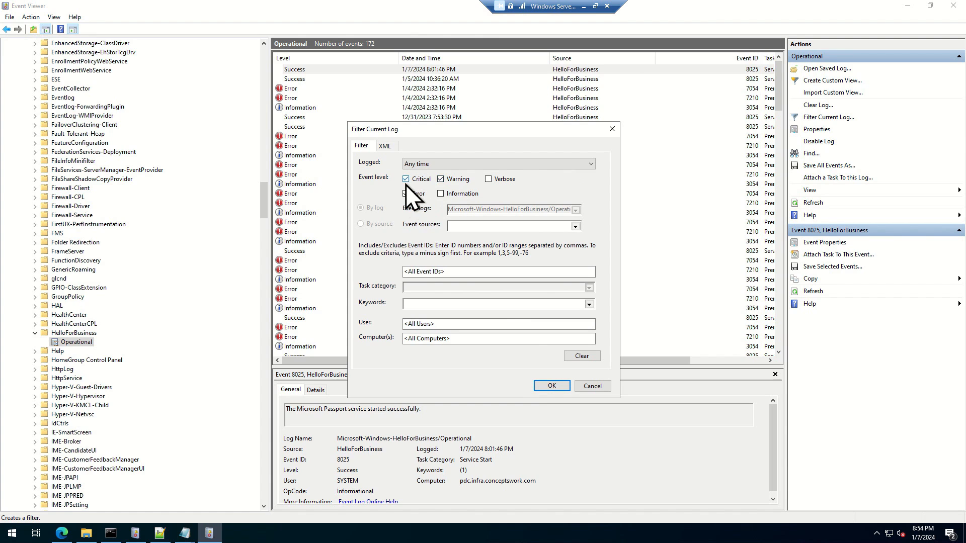
pyautogui.click(549, 386)
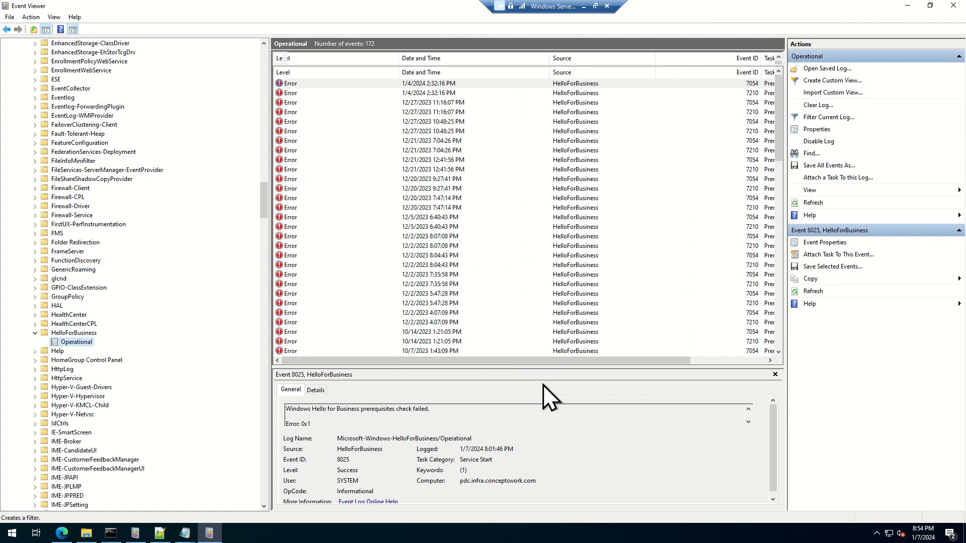
# Step: Copy the HelloForBusiness filter's XML query and paste it into Notepad below the DNS Server XPath query
pyautogui.click(825, 118)
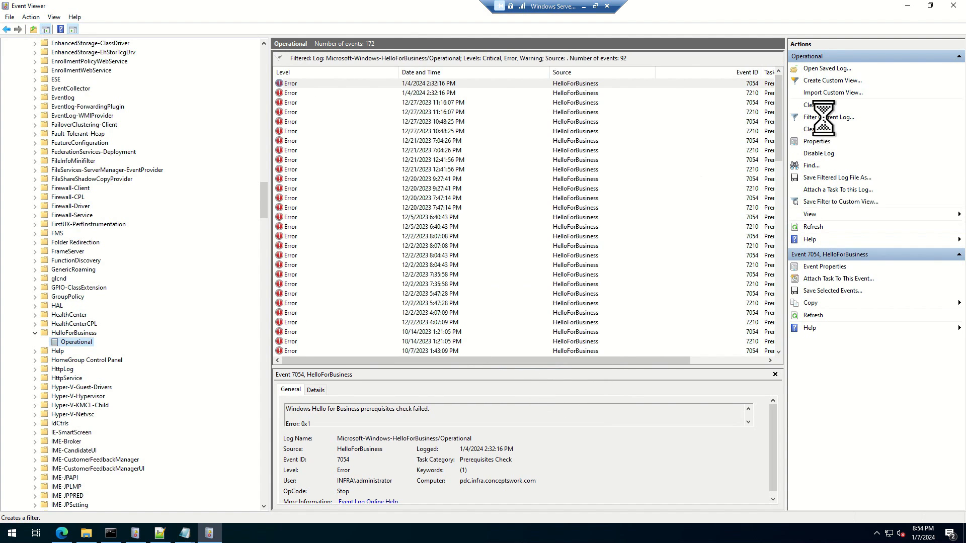
pyautogui.click(384, 146)
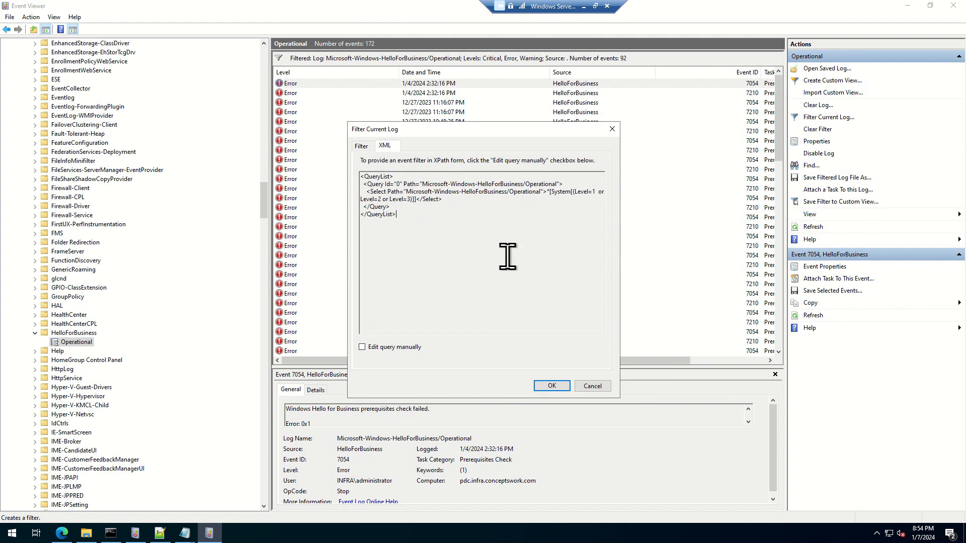
pyautogui.moveTo(507, 255); pyautogui.dragTo(265, 131)
pyautogui.hotkey('ctrl', 'c')
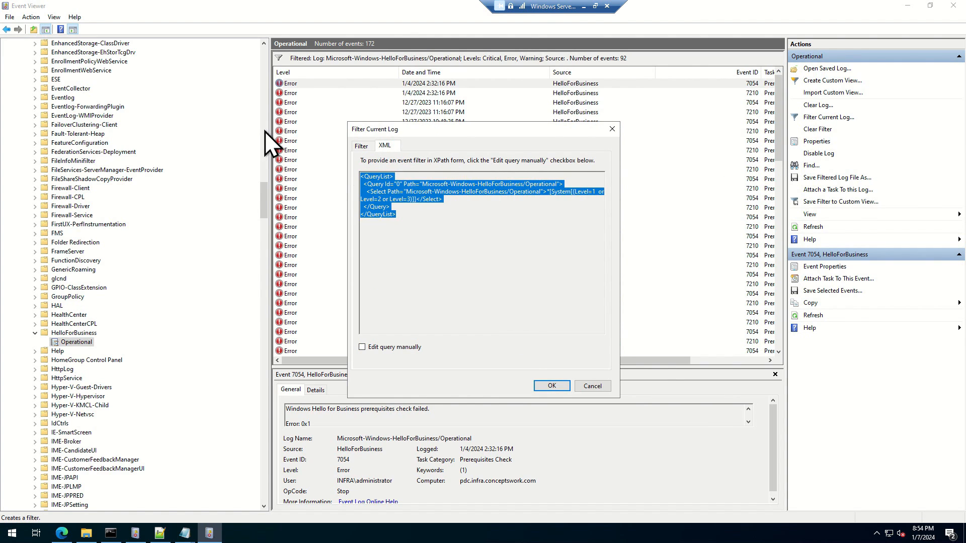
pyautogui.hotkey('alt', 'Tab')
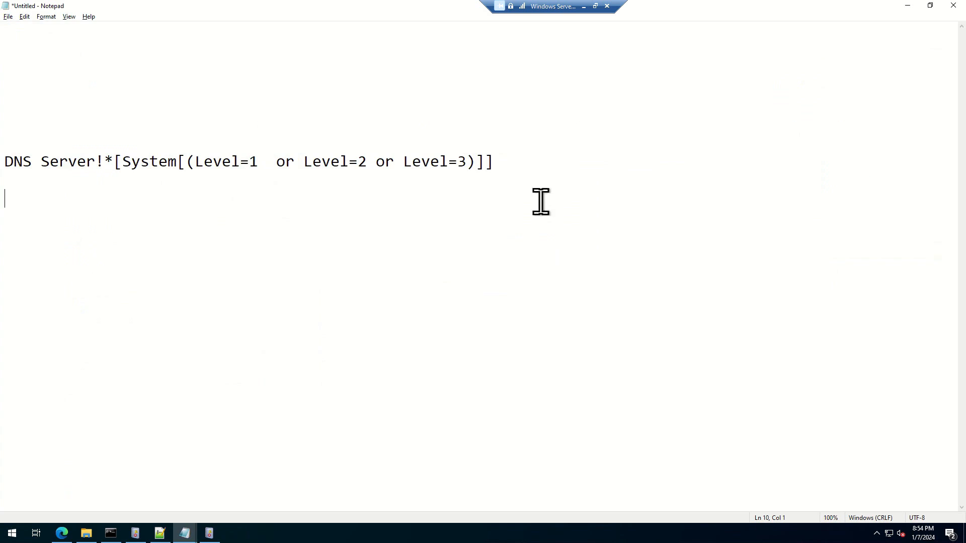
pyautogui.hotkey('ctrl', 'v')
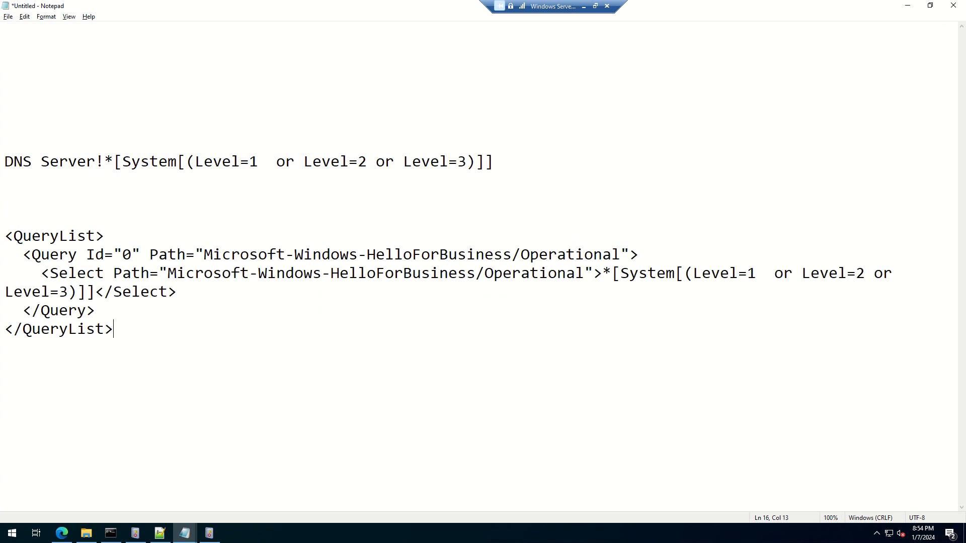
# Step: Delete the opening and closing QueryList and Query tags and the closing </Select> tag from the pasted HelloForBusiness query
pyautogui.moveTo(642, 254); pyautogui.dragTo(5, 236)
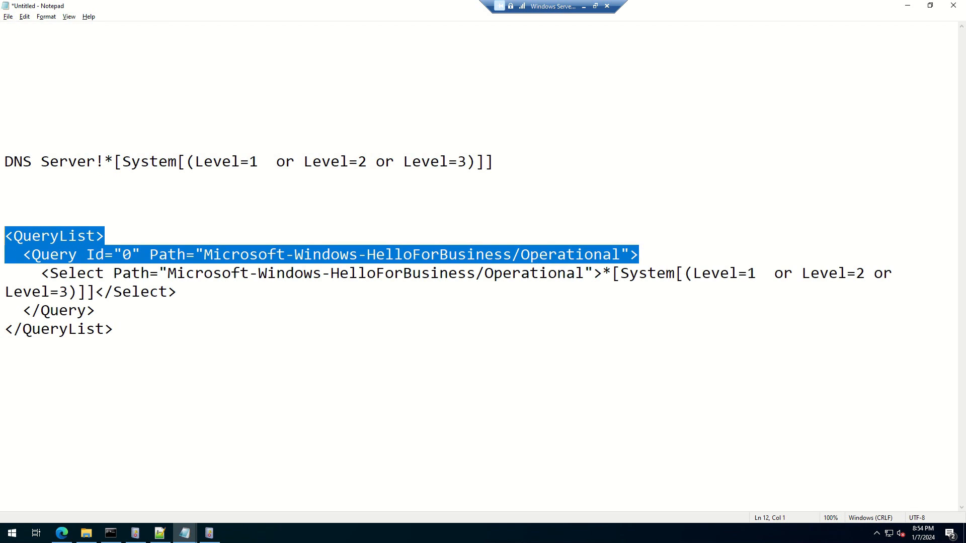
pyautogui.press('Delete')
pyautogui.moveTo(161, 321); pyautogui.dragTo(6, 292)
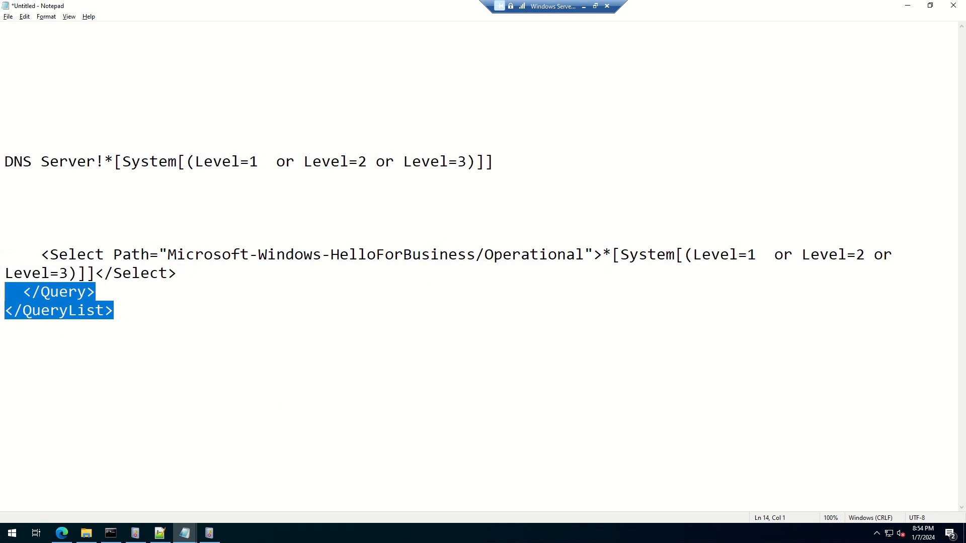
pyautogui.press('Delete')
pyautogui.moveTo(96, 273); pyautogui.dragTo(220, 275)
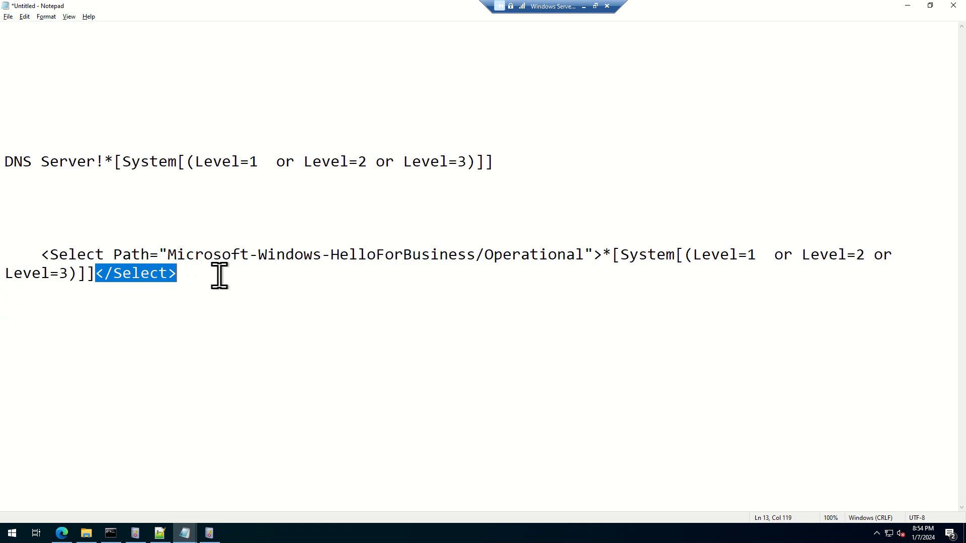
pyautogui.press('Delete')
# Step: Remove <Select Path=" before Microsoft-Windows-HelloForBusiness/Operational and replace the "> after it with an exclamation mark
pyautogui.moveTo(171, 254); pyautogui.dragTo(15, 250)
pyautogui.click(177, 292)
pyautogui.press('Delete')
pyautogui.press('BackSpace')
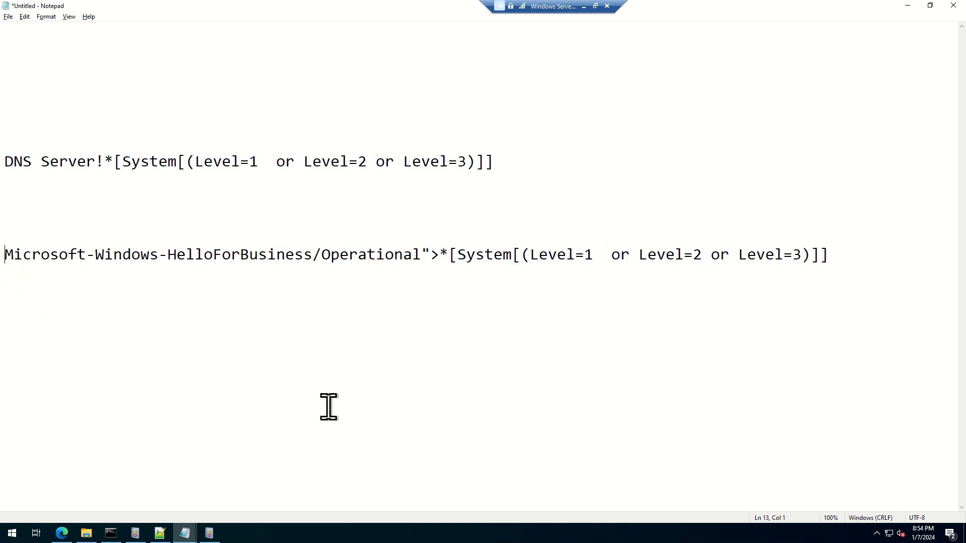
pyautogui.click(431, 254)
pyautogui.press('BackSpace')
pyautogui.press('BackSpace')
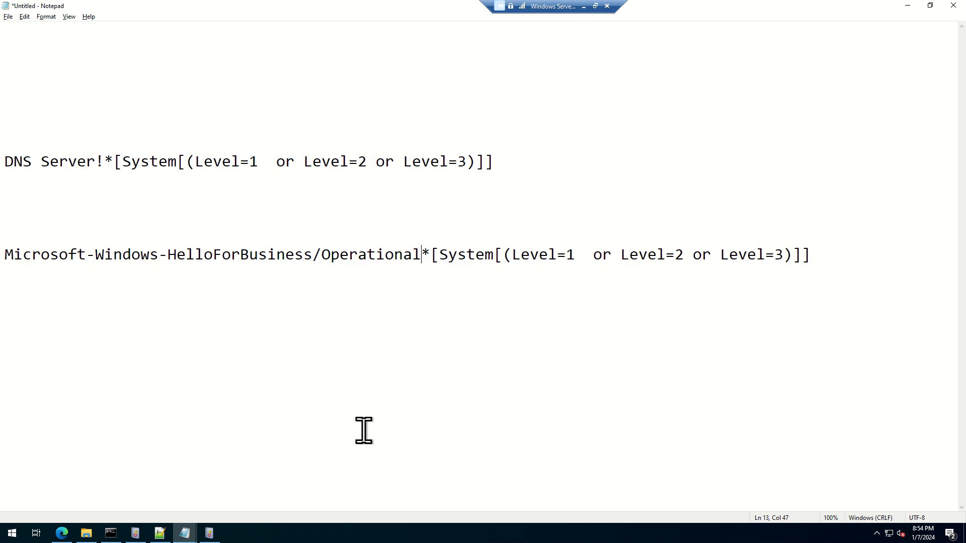
pyautogui.write('!')
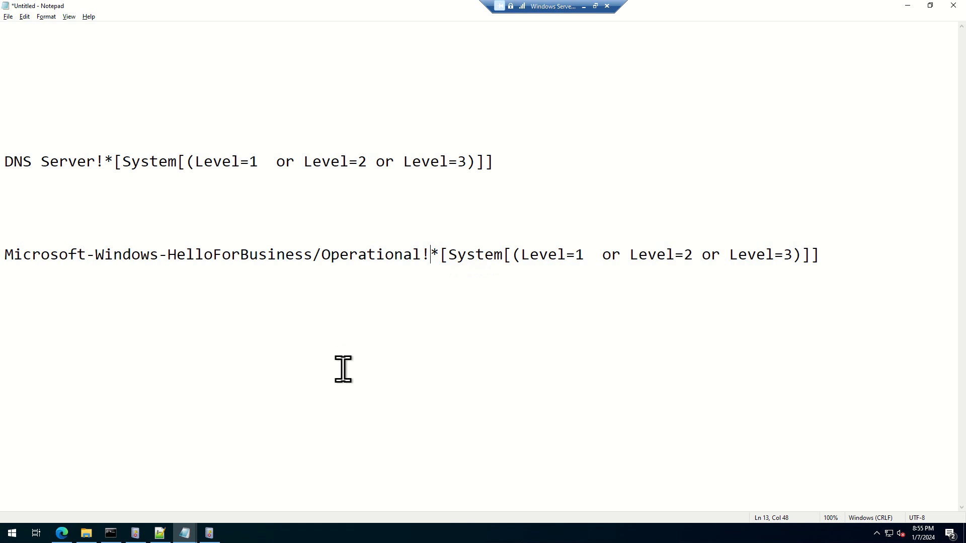
# Step: Delete the blank lines between the DNS Server and HelloForBusiness XPath queries so they sit on consecutive lines
pyautogui.click(123, 184)
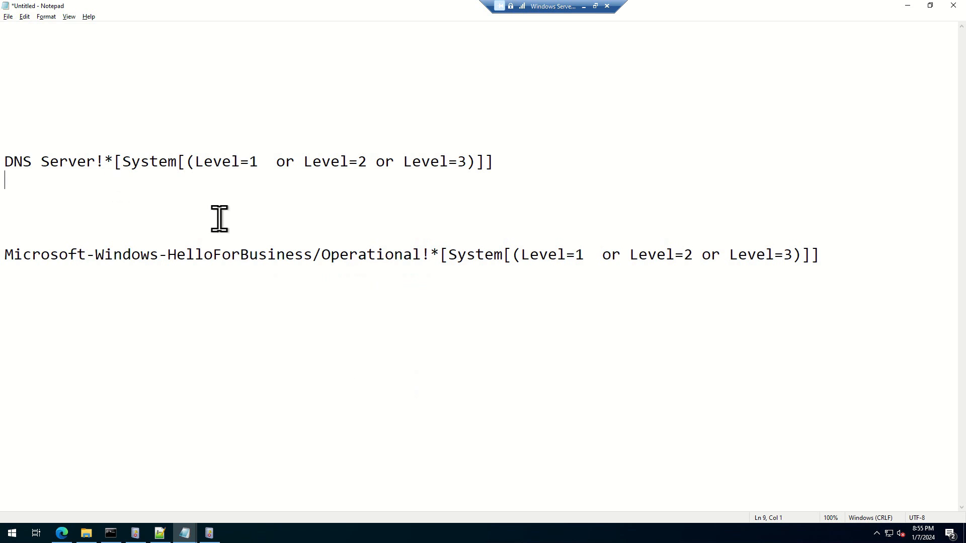
pyautogui.press('Delete')
pyautogui.press('Delete')
pyautogui.press('Delete')
pyautogui.press('Delete')
pyautogui.click(857, 207)
pyautogui.moveTo(858, 187); pyautogui.dragTo(7, 161)
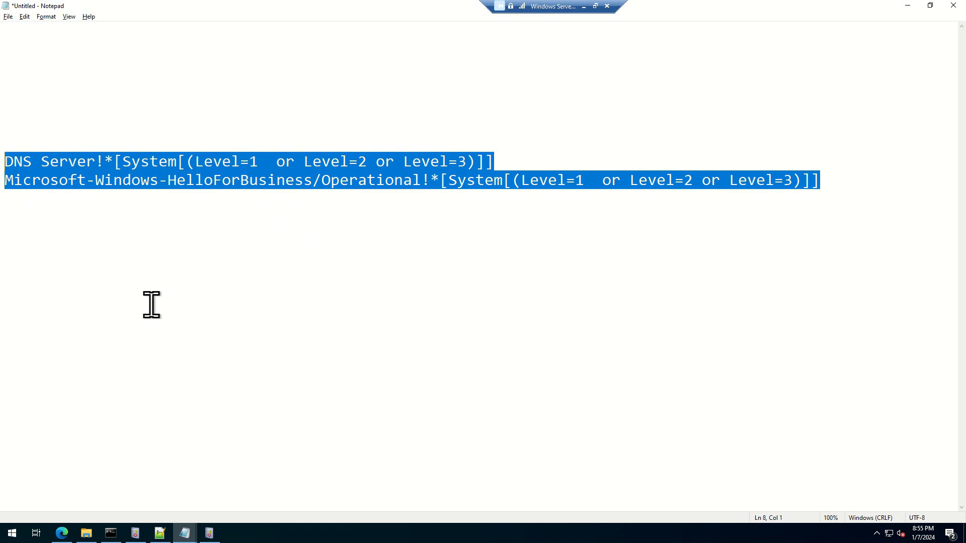
pyautogui.moveTo(496, 161); pyautogui.dragTo(10, 146)
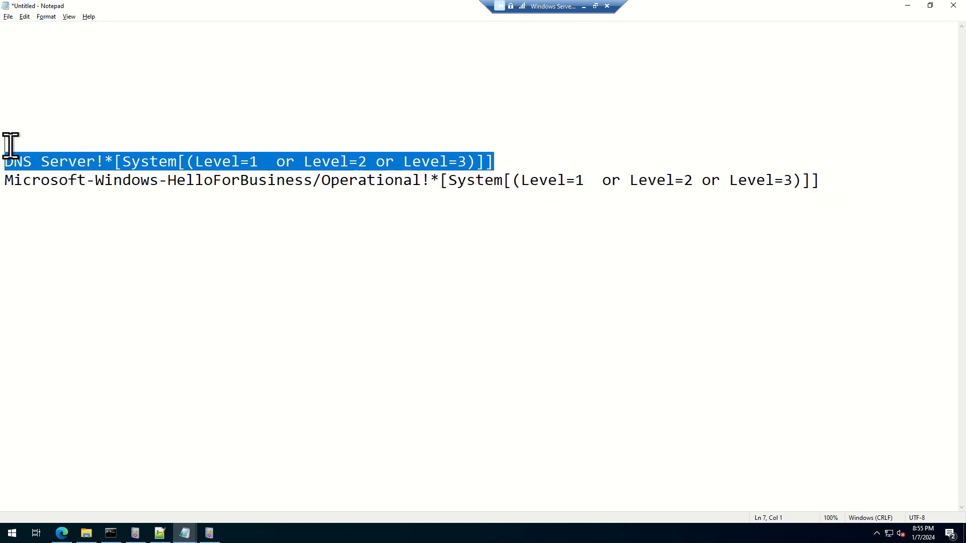
pyautogui.click(274, 260)
# Step: Switch to Notepad++ and undo the line breaks added around the XPath queries in the new 1 JSON
pyautogui.click(160, 533)
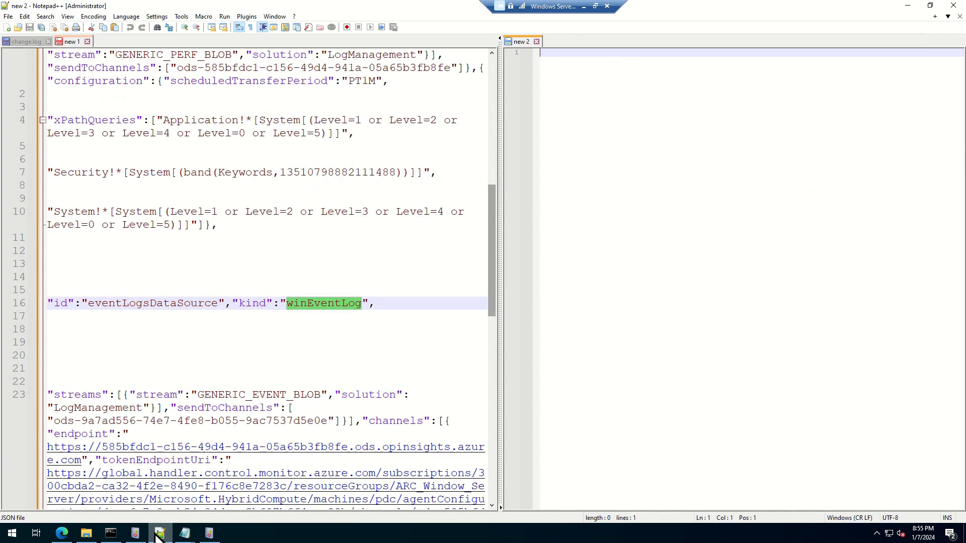
pyautogui.click(218, 281)
pyautogui.hotkey('ctrl', 'z')
pyautogui.hotkey('ctrl', 'z')
pyautogui.hotkey('ctrl', 'z')
pyautogui.hotkey('ctrl', 'z')
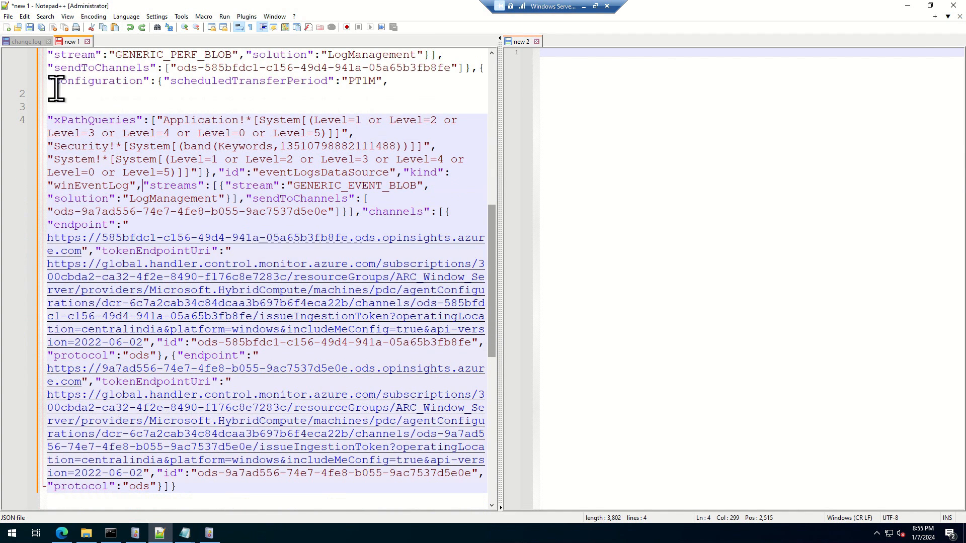
pyautogui.click(86, 98)
pyautogui.hotkey('ctrl', 'z')
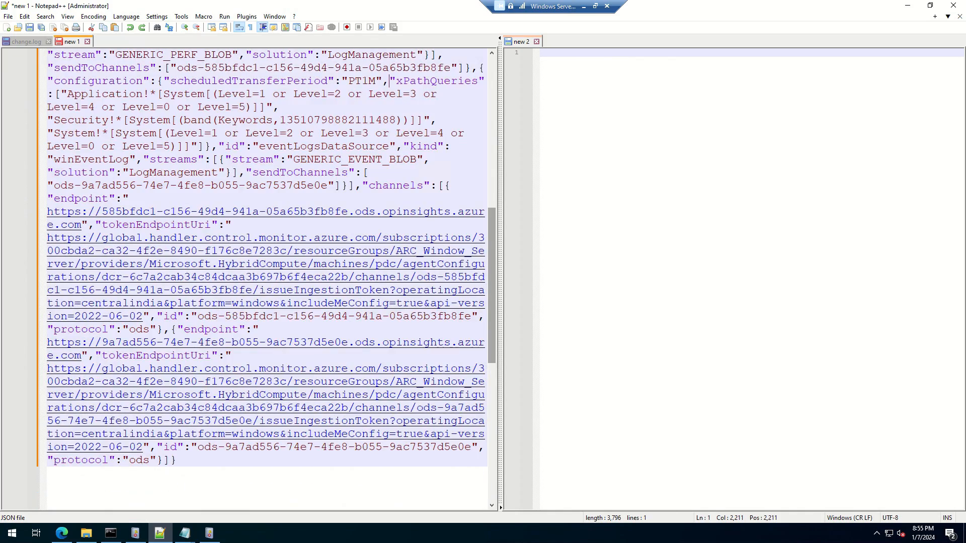
# Step: Delete all the JSON text that precedes xPathQueries in new 1
pyautogui.scroll(11, 239, 302)
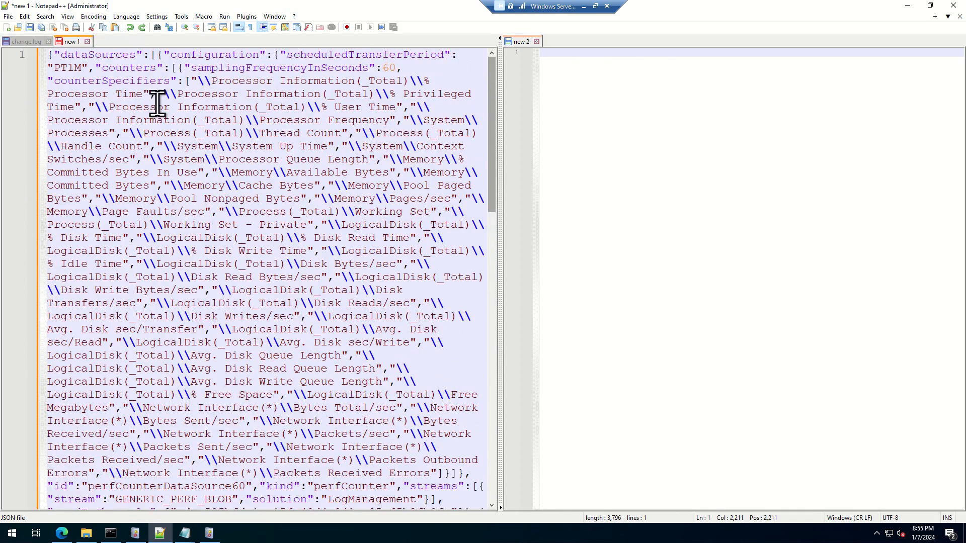
pyautogui.scroll(-10, 201, 265)
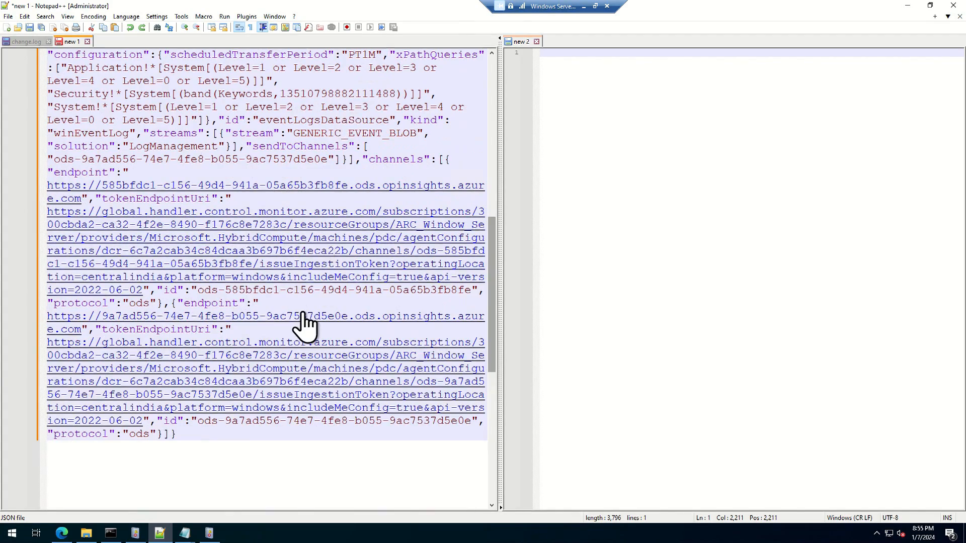
pyautogui.scroll(2, 295, 307)
pyautogui.scroll(-2, 296, 305)
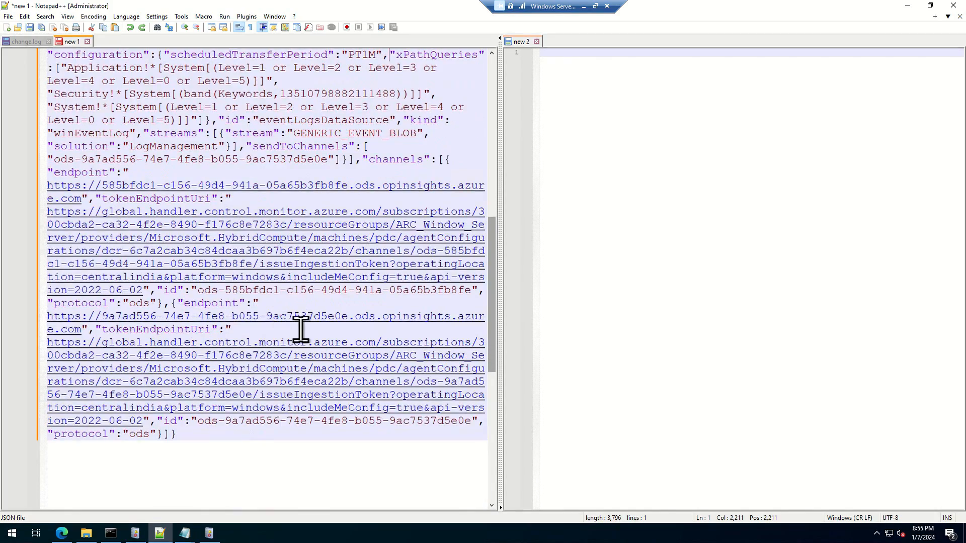
pyautogui.scroll(4, 312, 287)
pyautogui.scroll(1, 312, 264)
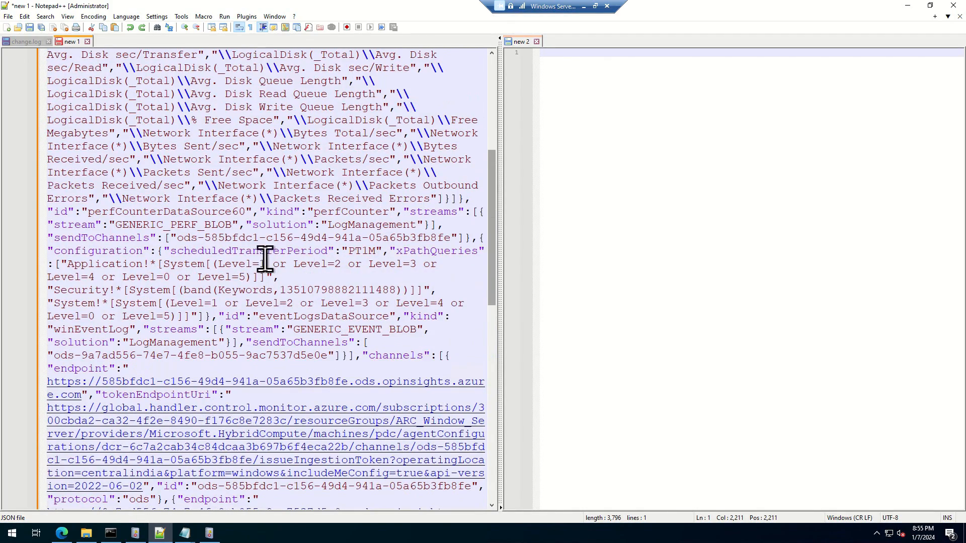
pyautogui.scroll(2, 360, 289)
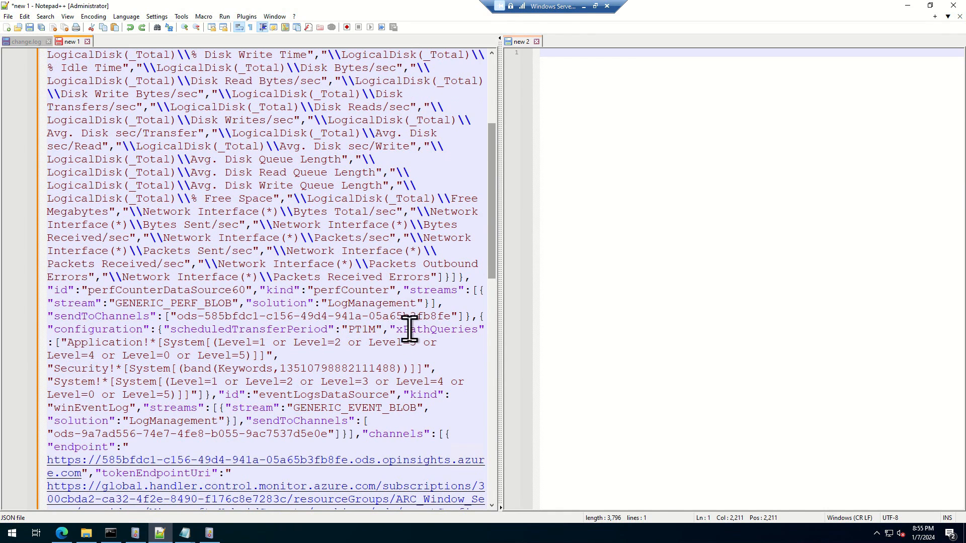
pyautogui.moveTo(389, 330); pyautogui.dragTo(46, 1)
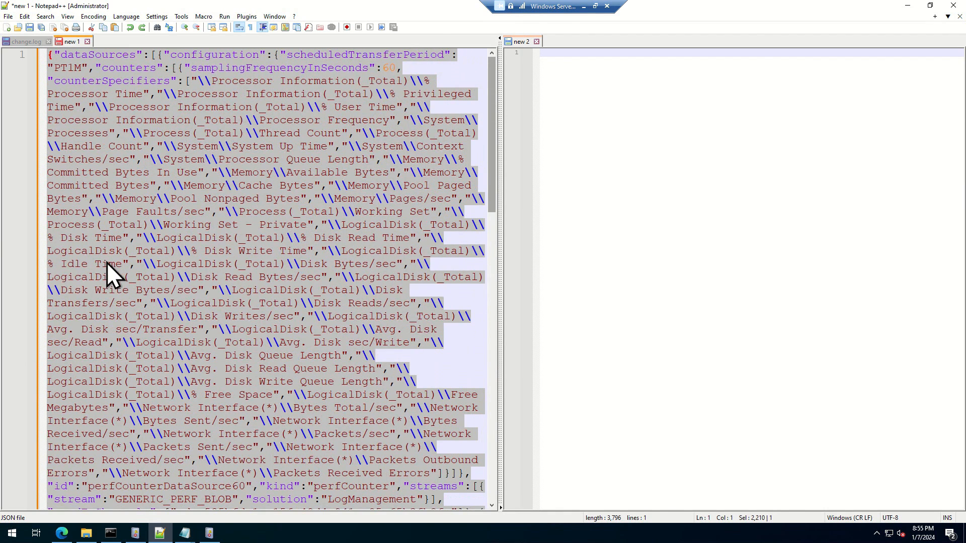
pyautogui.press('Delete')
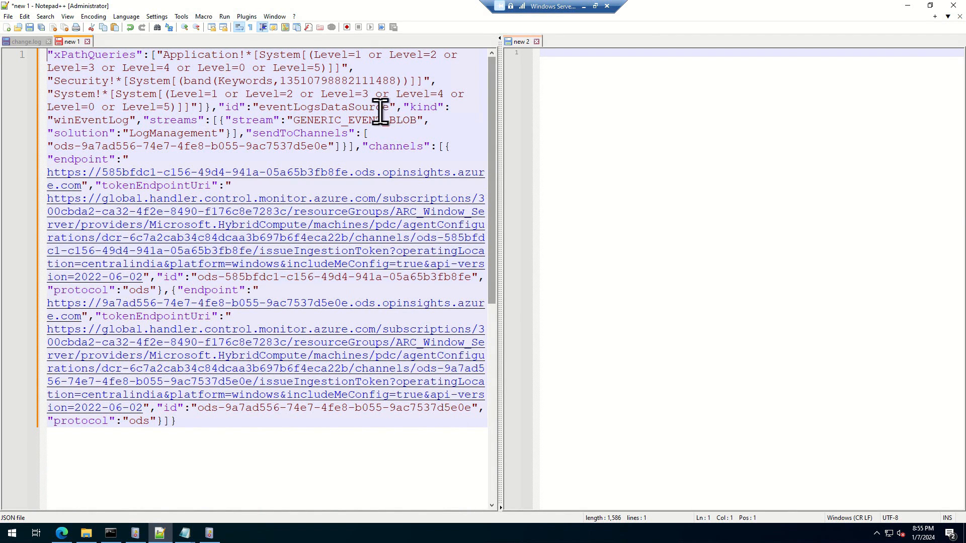
# Step: Delete the JSON text after the System query's closing brackets, from the eventLogsDataSource id to the end
pyautogui.click(214, 108)
pyautogui.moveTo(219, 111); pyautogui.dragTo(378, 523)
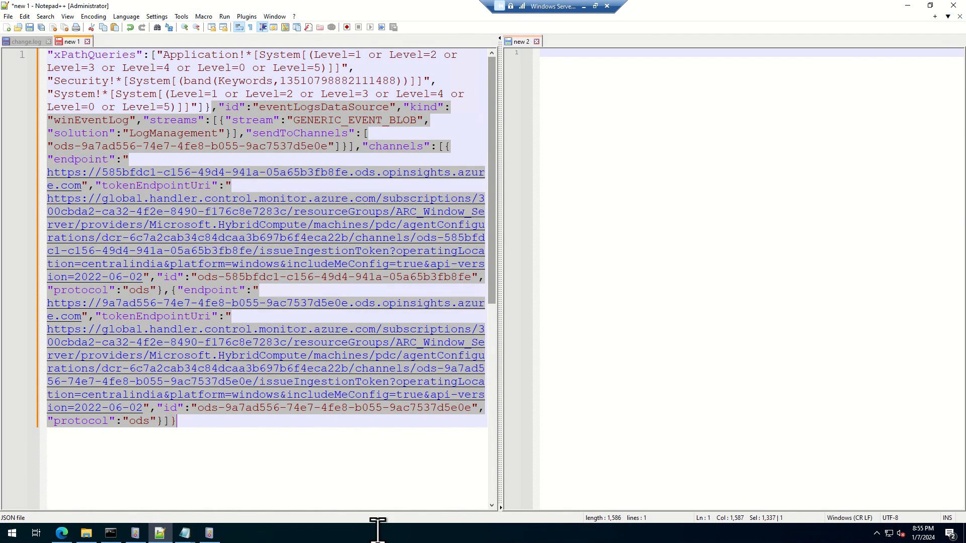
pyautogui.press('Delete')
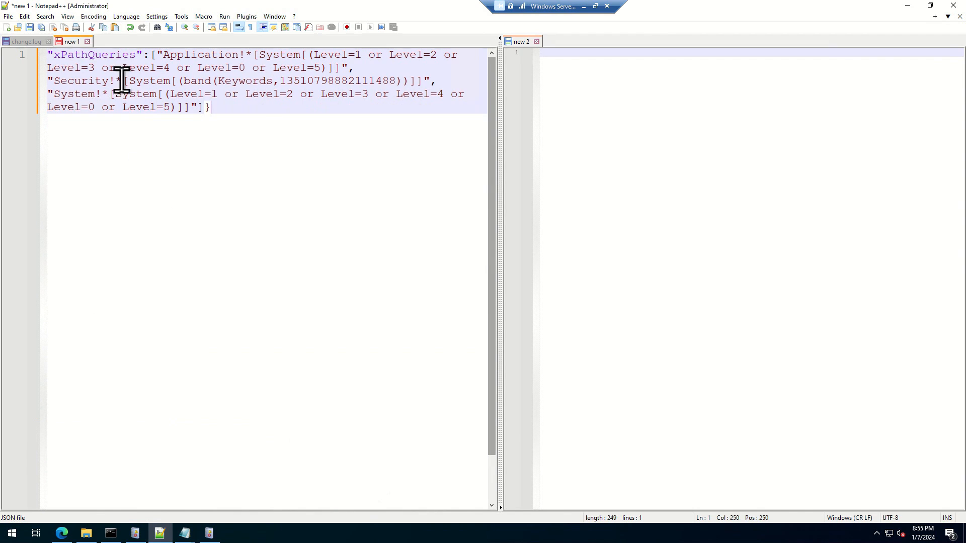
# Step: Insert blank lines to separate the Application, Security and System XPath queries in new 1
pyautogui.click(368, 68)
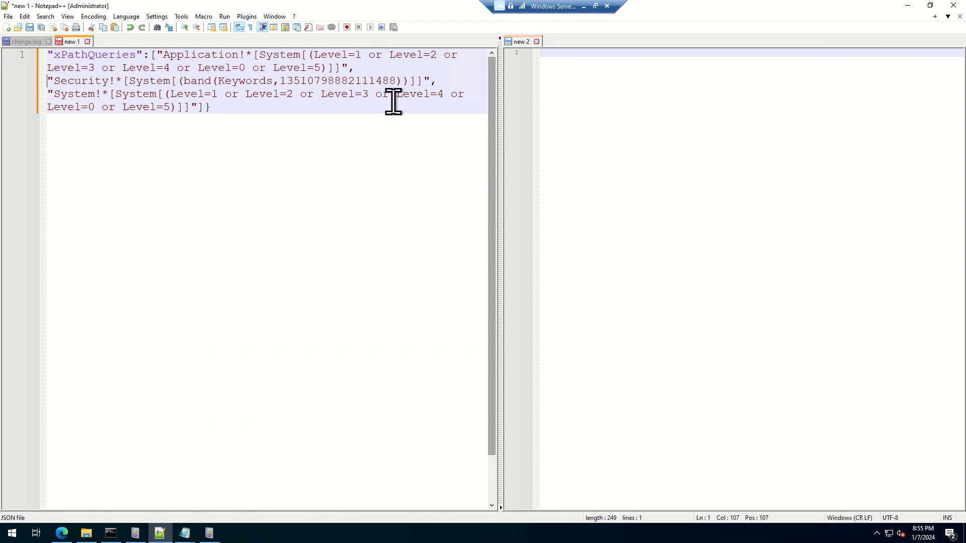
pyautogui.press('Down')
pyautogui.click(362, 66)
pyautogui.moveTo(343, 77); pyautogui.dragTo(338, 67)
pyautogui.click(340, 59)
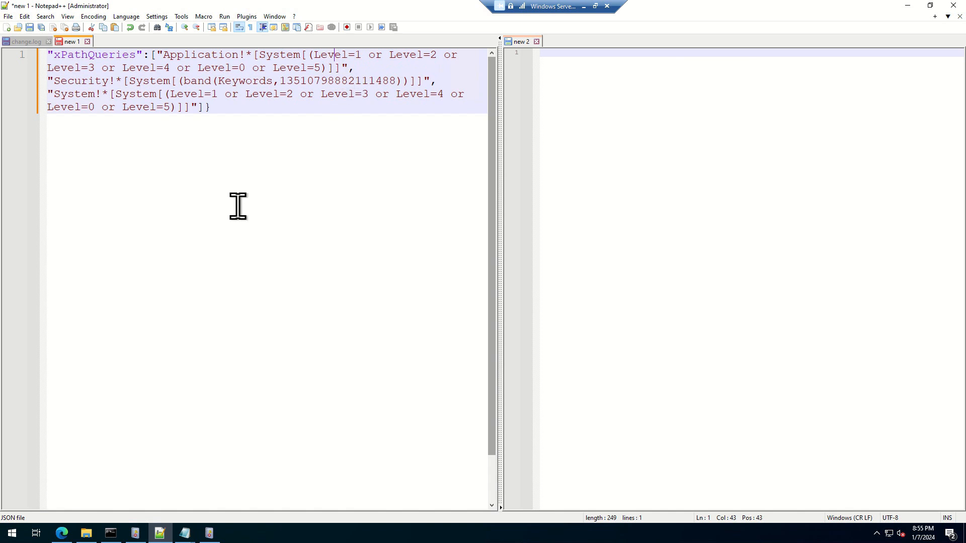
pyautogui.click(352, 71)
pyautogui.press('Left')
pyautogui.press('Return')
pyautogui.press('Return')
pyautogui.click(441, 103)
pyautogui.press('Up')
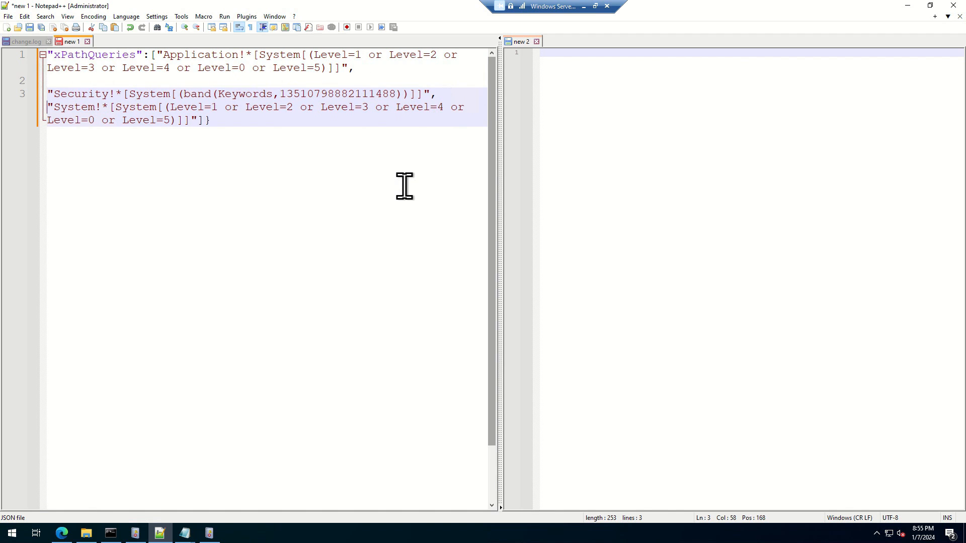
pyautogui.press('Return')
pyautogui.press('Return')
pyautogui.hotkey('ctrl', 'a')
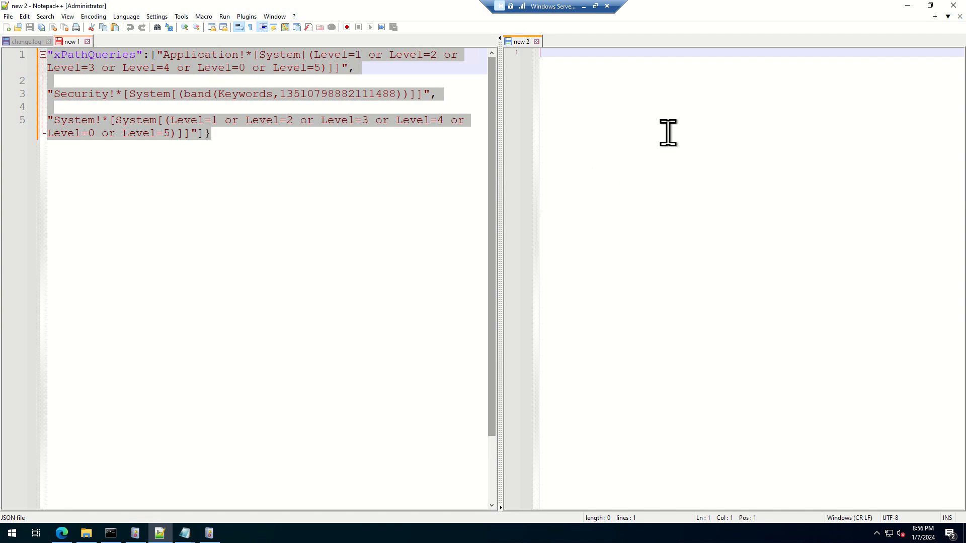
pyautogui.click(229, 244)
pyautogui.click(627, 158)
# Step: Switch to the configchunks folder in File Explorer to view the data collection rule's JSON file
pyautogui.hotkey('alt', 'Tab')
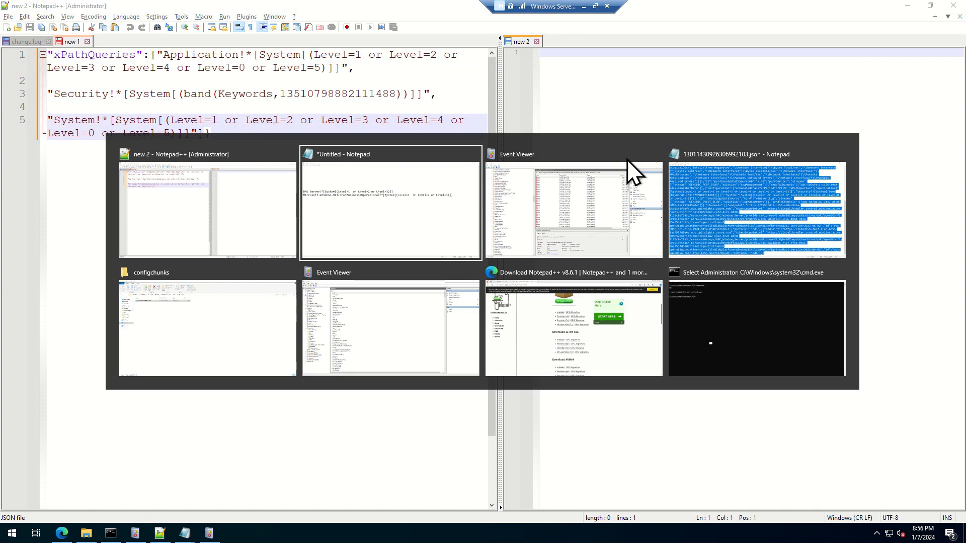
pyautogui.press('Tab')
pyautogui.press('Tab')
pyautogui.press('Tab')
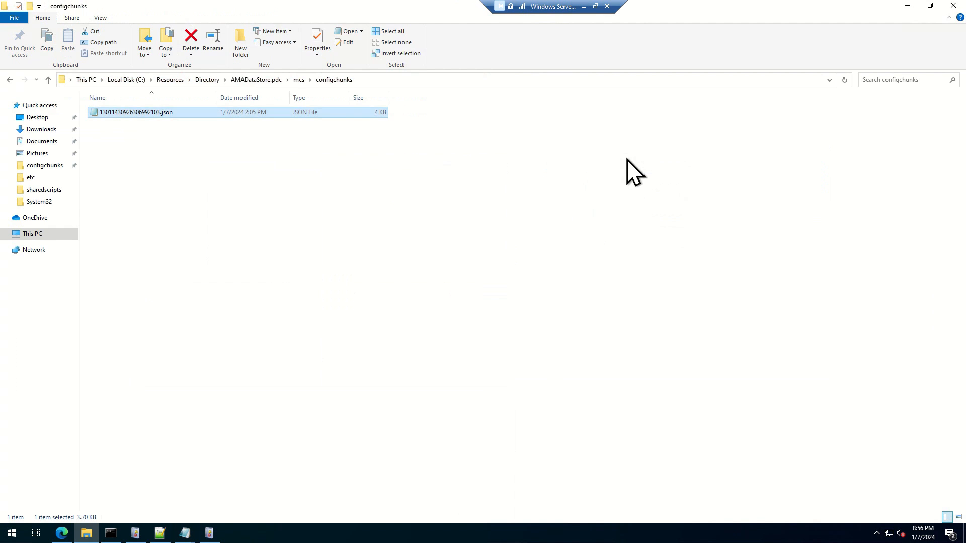
pyautogui.click(228, 119)
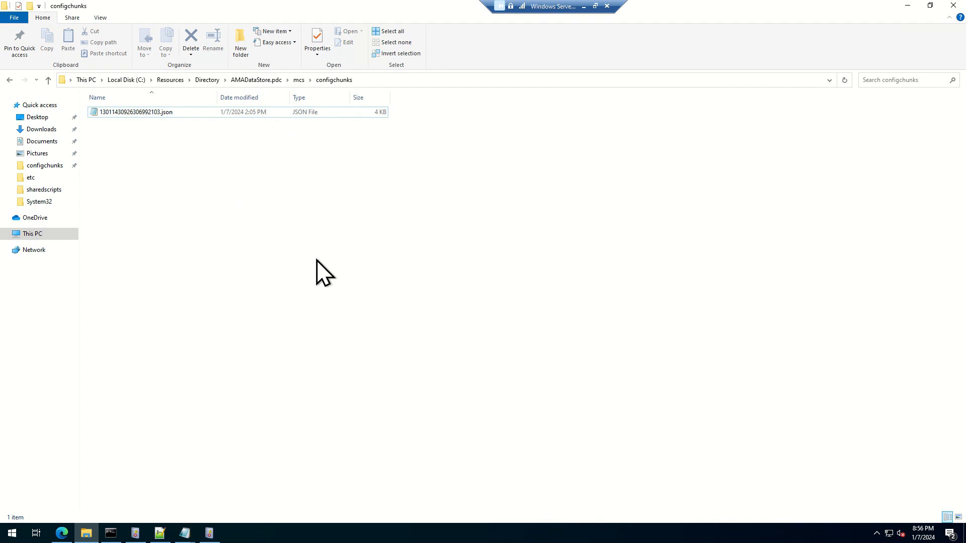
# Step: Switch to the untitled Notepad note on the server and copy the DNS Server XPath query
pyautogui.hotkey('alt', 'Tab')
pyautogui.hotkey('alt', 'shift', 'Tab')
pyautogui.moveTo(187, 533)
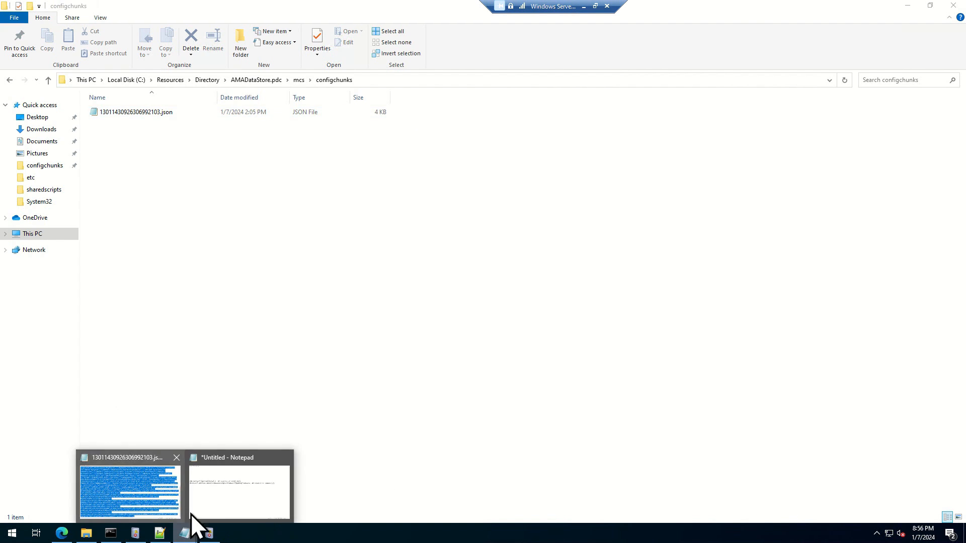
pyautogui.click(236, 478)
pyautogui.moveTo(574, 163); pyautogui.dragTo(6, 159)
pyautogui.hotkey('ctrl', 'c')
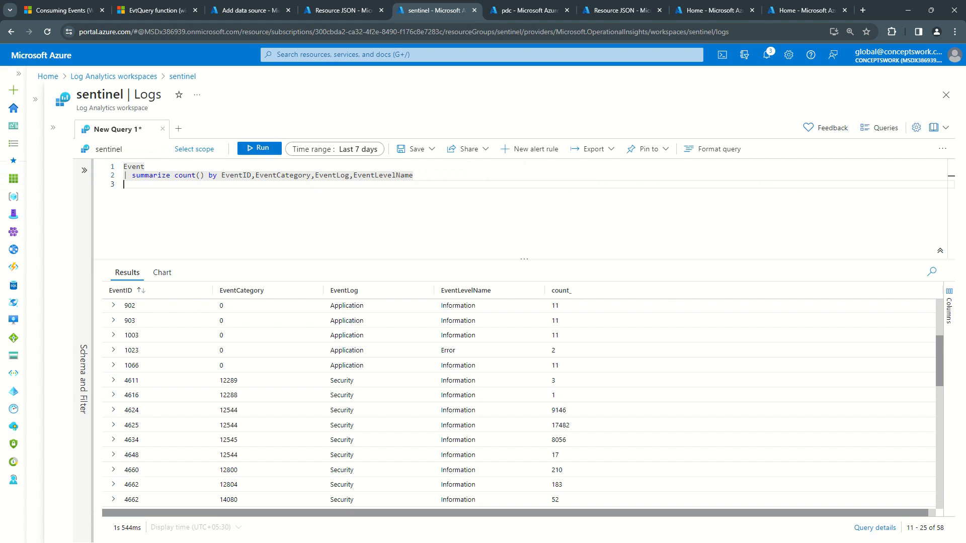
# Step: Add the DNS Server!*[System[(Level=1 or Level=2 or Level=3)]] query to WindowsDCR-CW's custom Windows Event Logs in the Azure portal
pyautogui.click(246, 10)
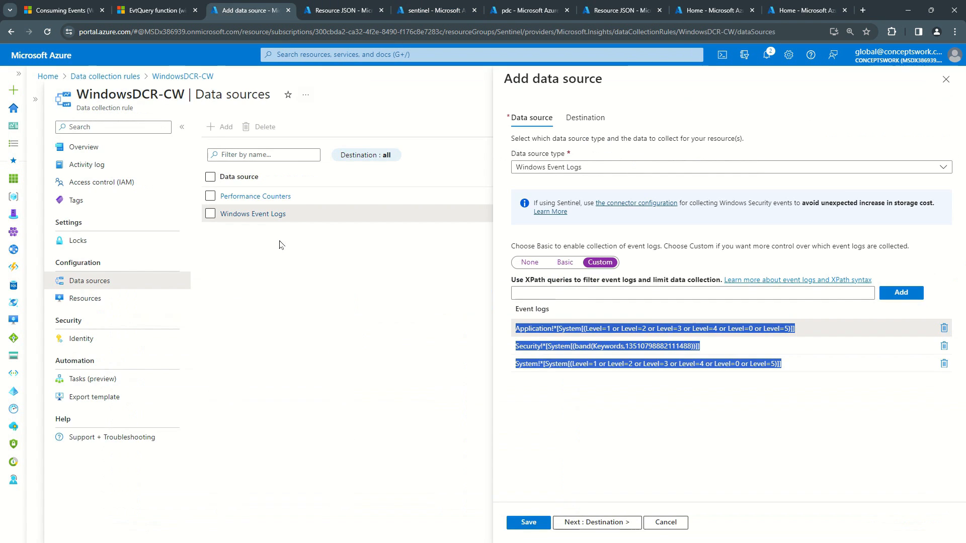
pyautogui.click(608, 291)
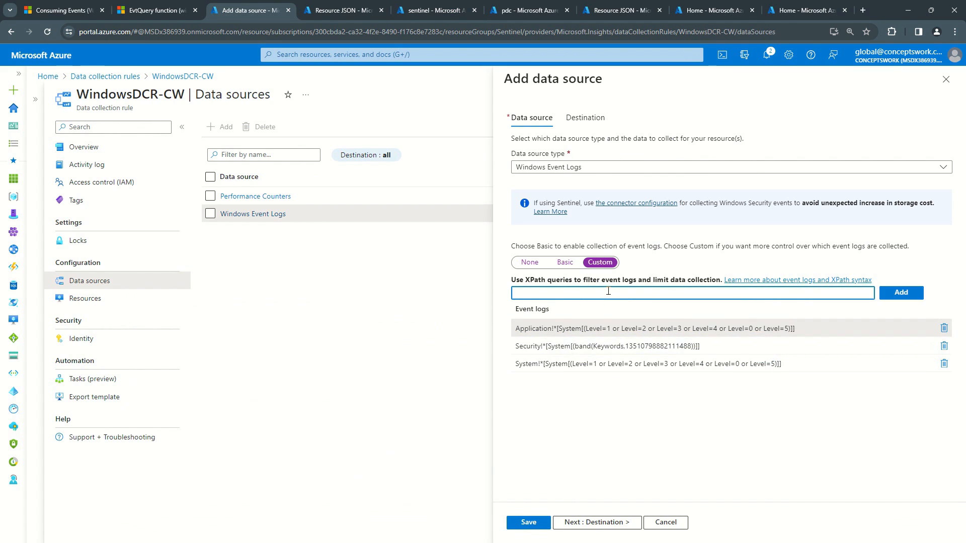
pyautogui.hotkey('ctrl', 'v')
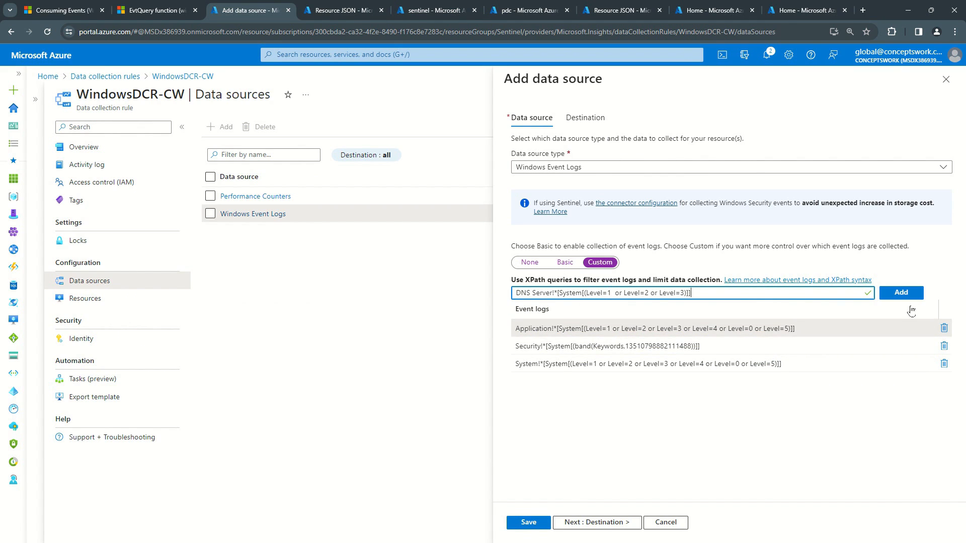
pyautogui.click(901, 296)
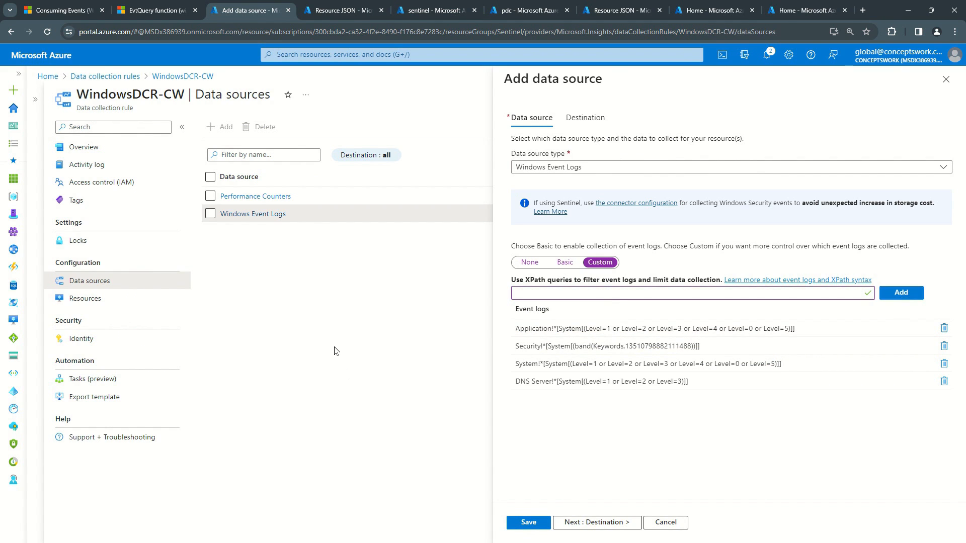
# Step: Copy the Microsoft-Windows-HelloForBusiness/Operational XPath query for levels 1, 2 and 3 from Notepad and add it to the custom event logs
pyautogui.hotkey('alt', 'Tab')
pyautogui.click(569, 237)
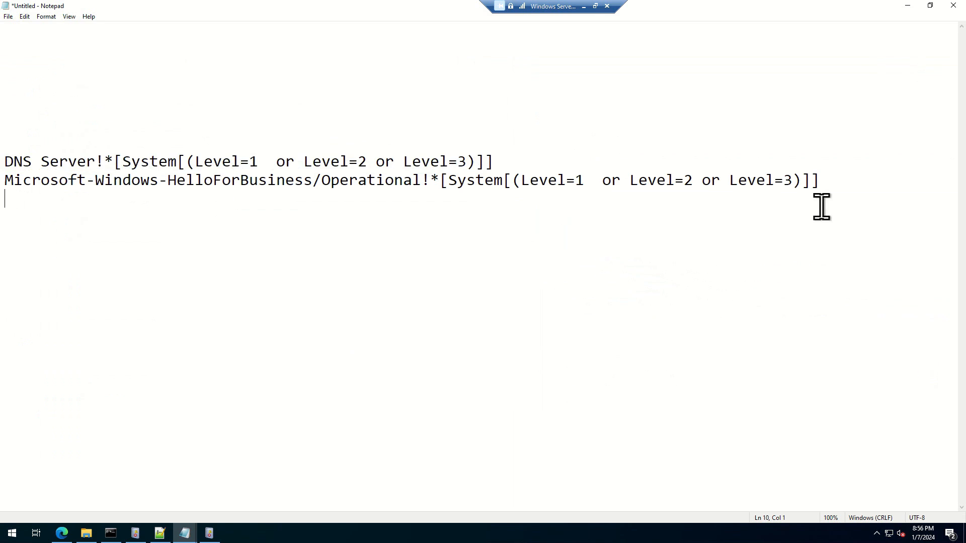
pyautogui.moveTo(847, 188); pyautogui.dragTo(4, 182)
pyautogui.hotkey('ctrl', 'c')
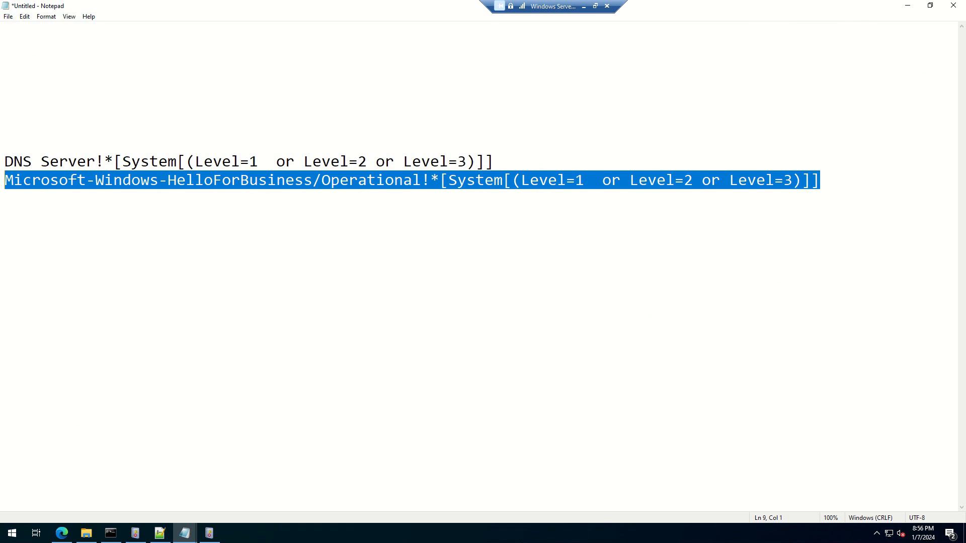
pyautogui.hotkey('alt', 'Tab')
pyautogui.click(647, 297)
pyautogui.hotkey('ctrl', 'v')
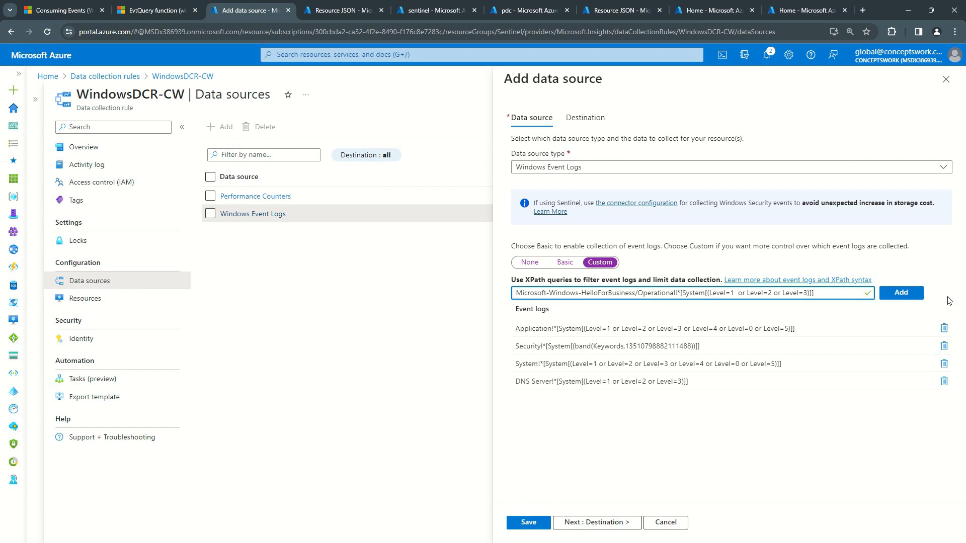
pyautogui.click(901, 293)
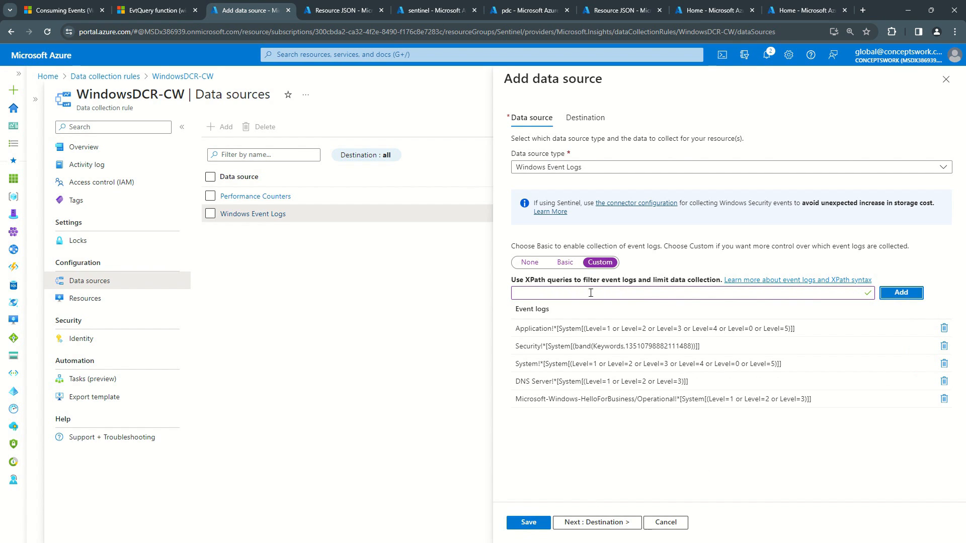
# Step: Review the Basic collection mode's event log levels for Application, Security and System
pyautogui.click(565, 262)
pyautogui.scroll(-1, 577, 418)
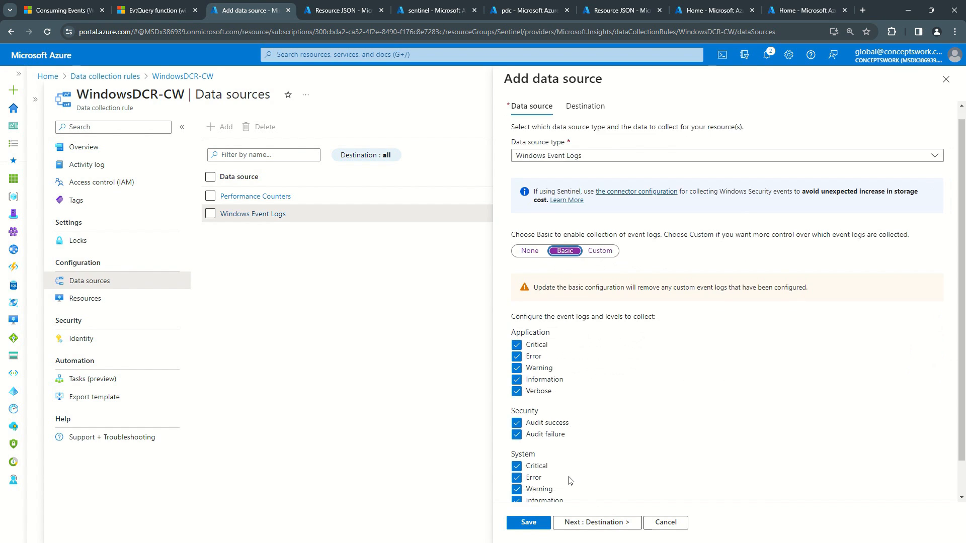
pyautogui.scroll(1, 576, 308)
# Step: Return to the Custom XPath queries and save the Windows Event Logs data source with the DNS Server and HelloForBusiness entries
pyautogui.click(599, 262)
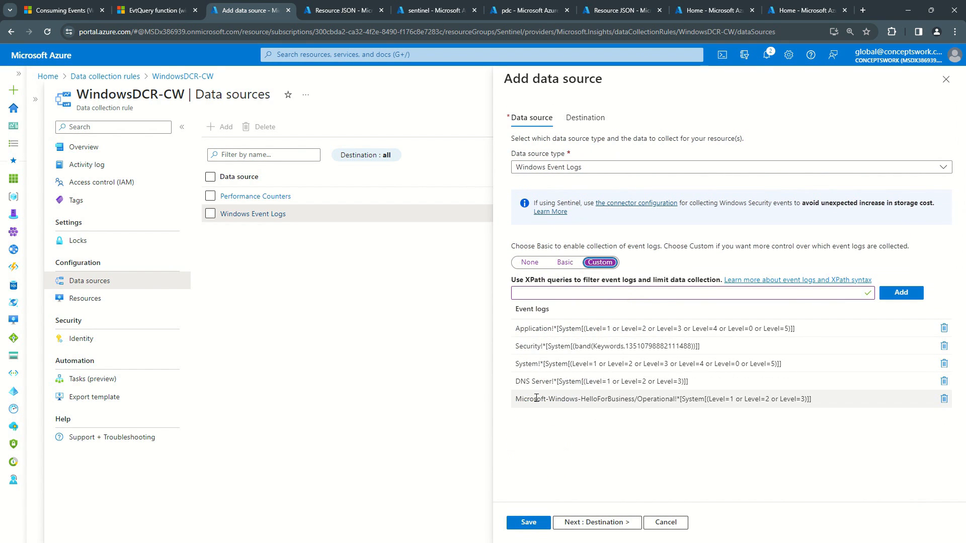
pyautogui.moveTo(514, 378); pyautogui.dragTo(840, 402)
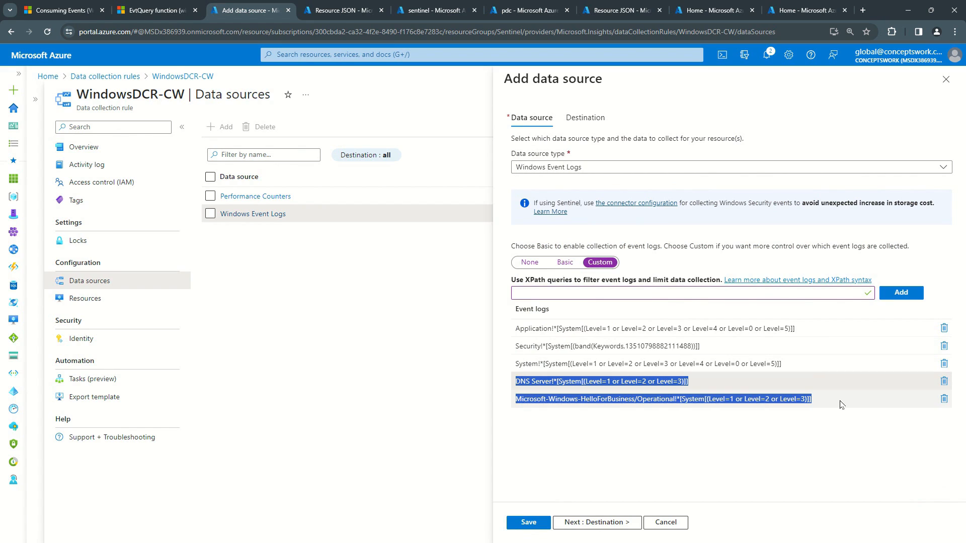
pyautogui.click(524, 523)
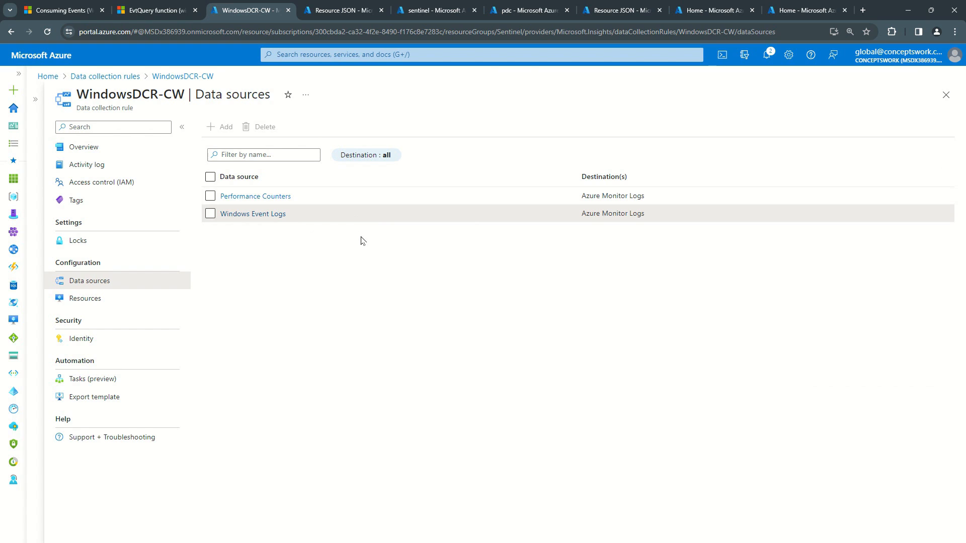
# Step: Reopen the Windows Event Logs data source of WindowsDCR-CW and inspect its saved custom XPath queries
pyautogui.click(247, 217)
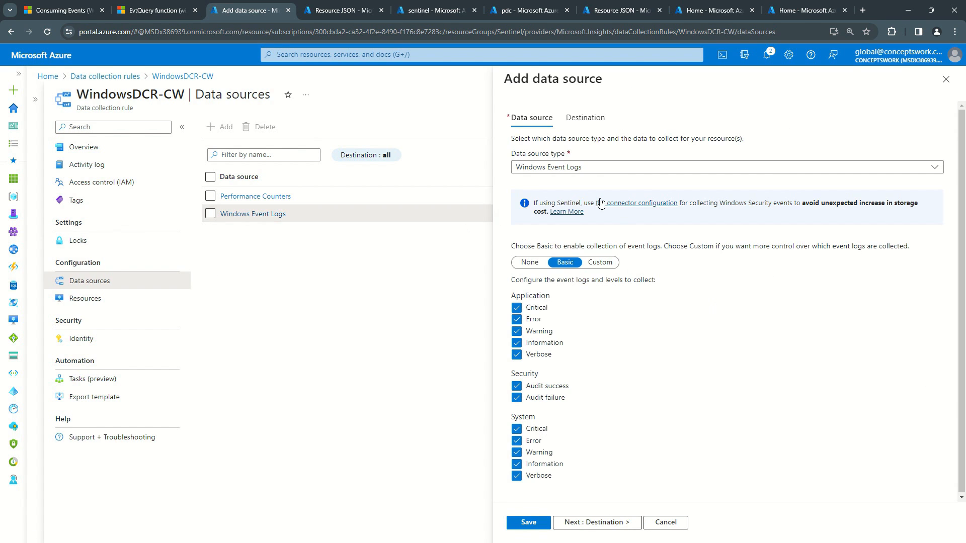
pyautogui.moveTo(75, 95); pyautogui.dragTo(204, 95)
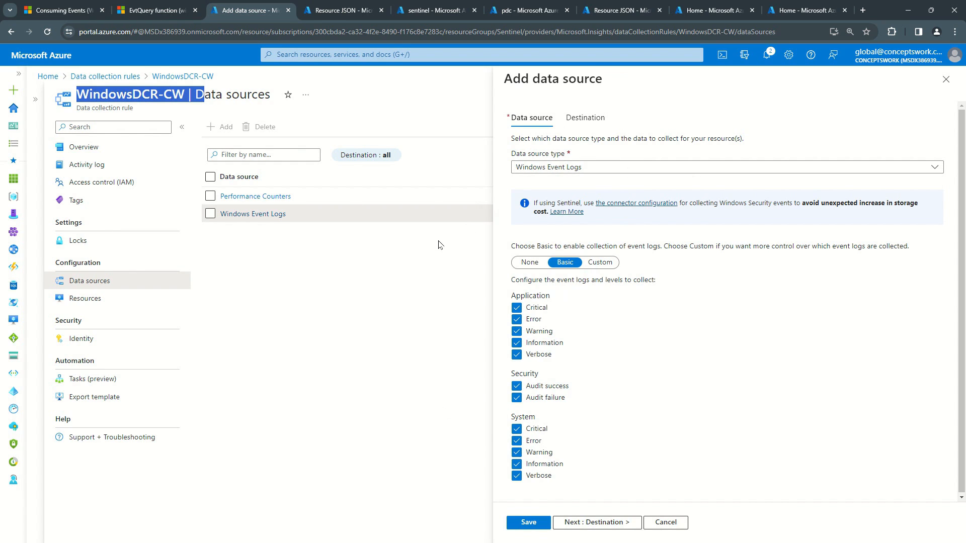
pyautogui.click(598, 266)
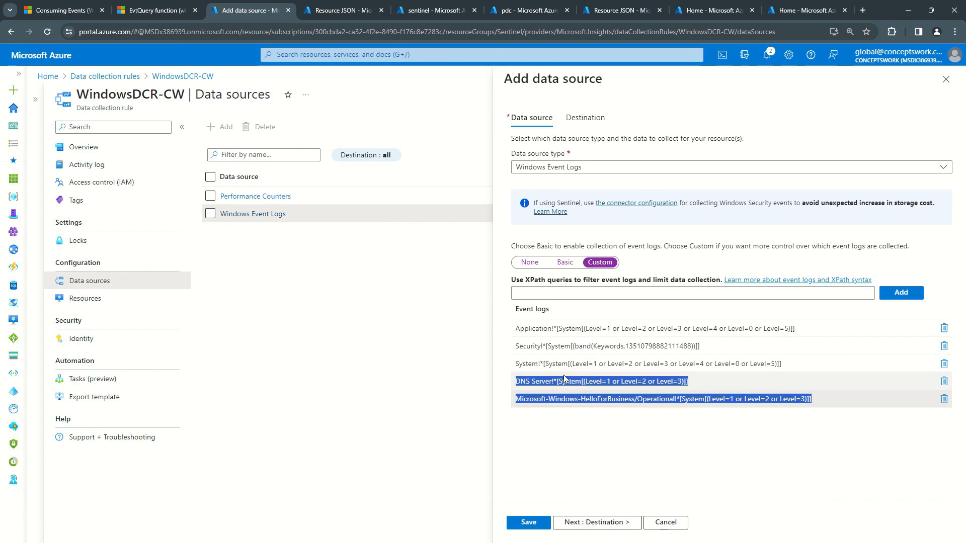
# Step: Switch collection to Basic and clear every Application, Security and System event level
pyautogui.click(564, 262)
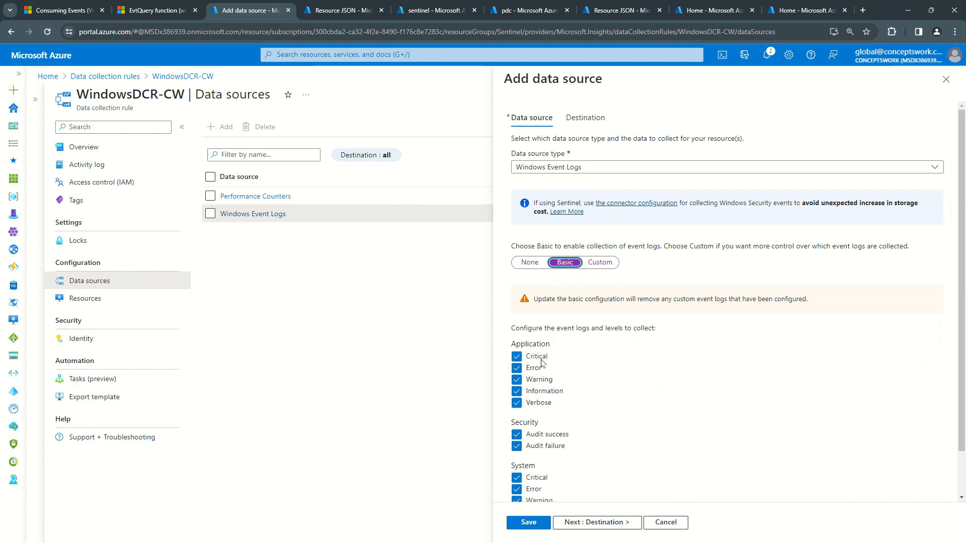
pyautogui.click(517, 357)
pyautogui.click(516, 369)
pyautogui.click(517, 380)
pyautogui.click(516, 391)
pyautogui.click(517, 402)
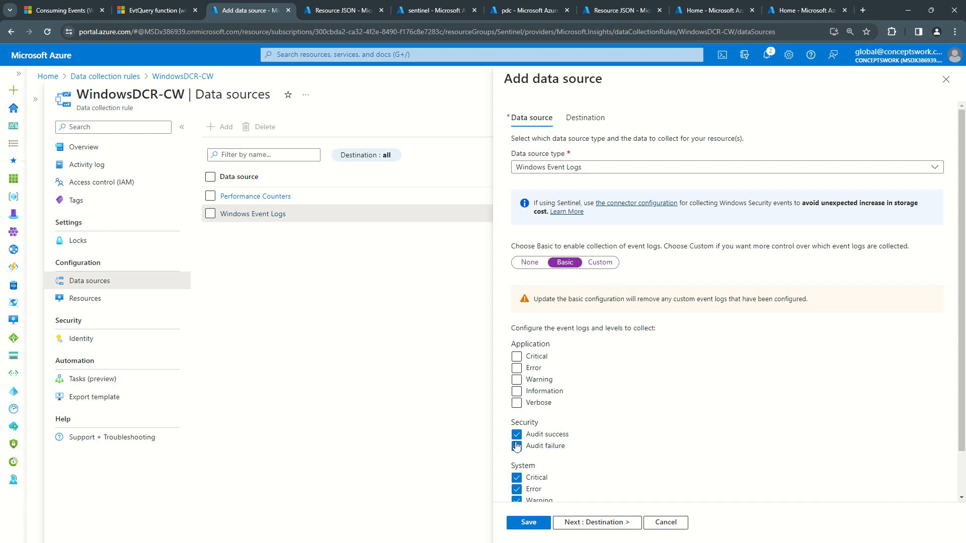
pyautogui.click(516, 435)
pyautogui.click(516, 446)
pyautogui.scroll(-1, 516, 442)
pyautogui.click(515, 431)
pyautogui.click(517, 439)
pyautogui.click(517, 451)
pyautogui.click(517, 463)
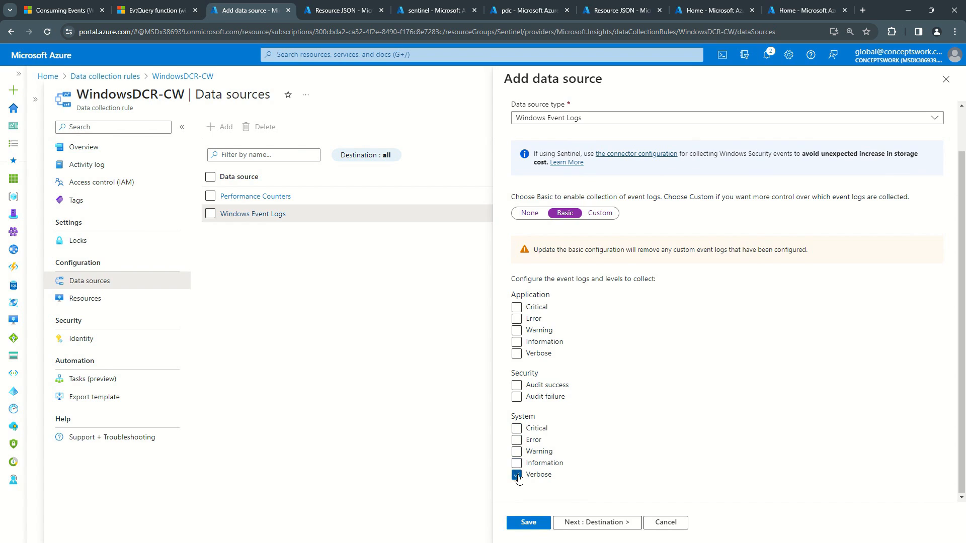
pyautogui.click(516, 475)
# Step: Try adding only the Microsoft-Windows-HelloForBusiness/Operational query to the emptied custom list, and cancel the data source edit
pyautogui.click(600, 213)
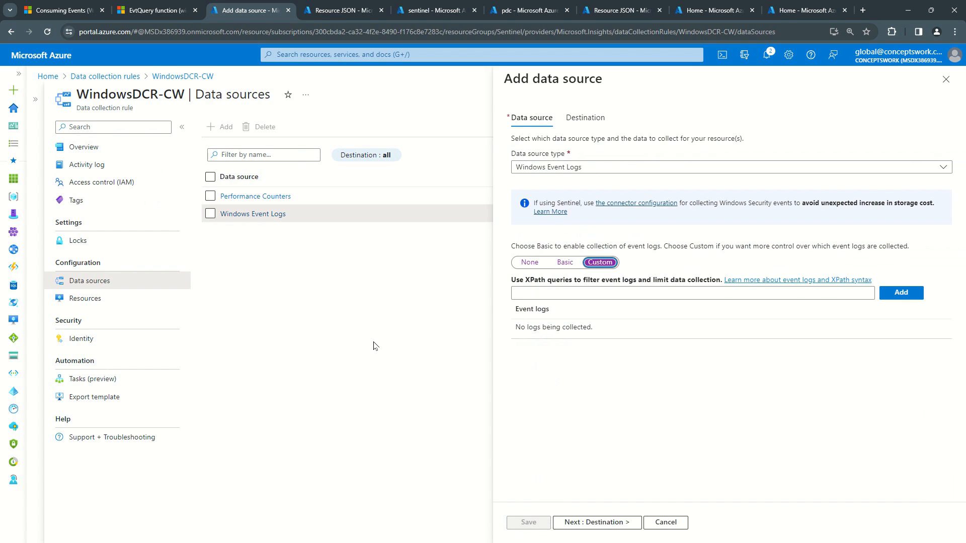
pyautogui.click(556, 294)
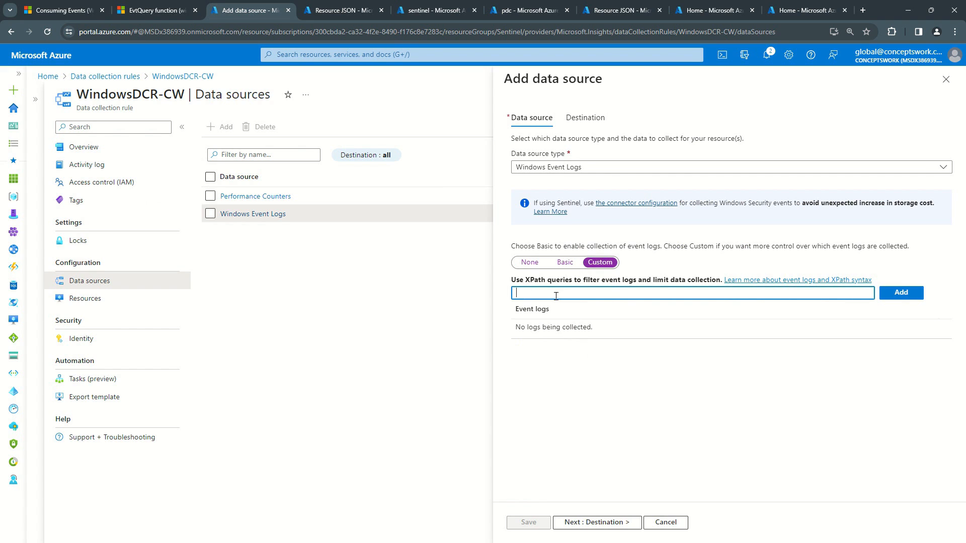
pyautogui.hotkey('ctrl', 'v')
pyautogui.click(901, 293)
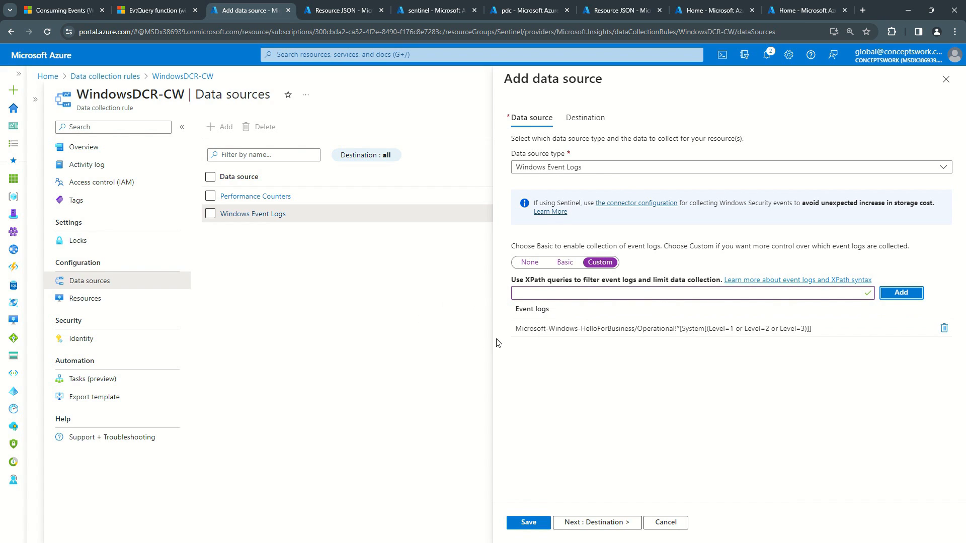
pyautogui.click(668, 525)
pyautogui.click(524, 93)
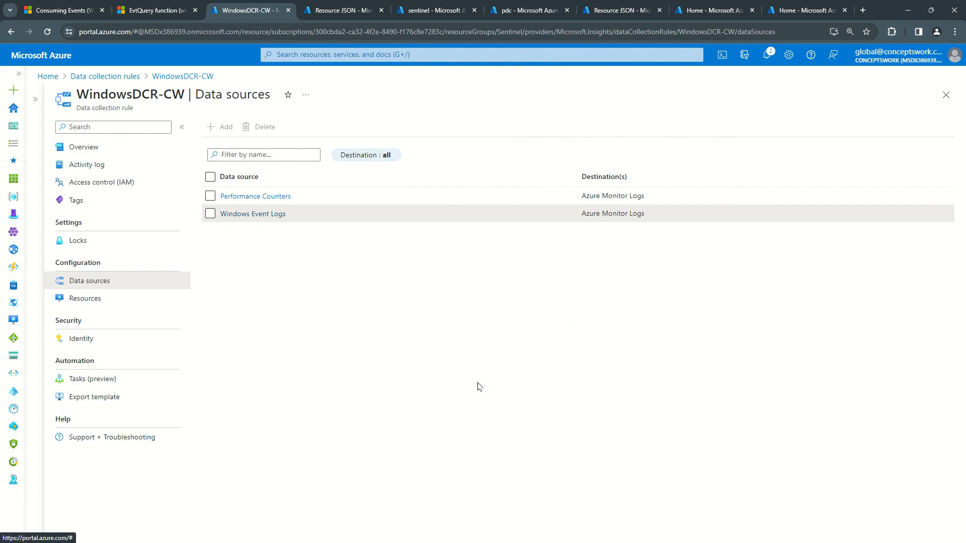
# Step: Open the Windows Event Logs data source again and check all its custom XPath queries
pyautogui.click(231, 215)
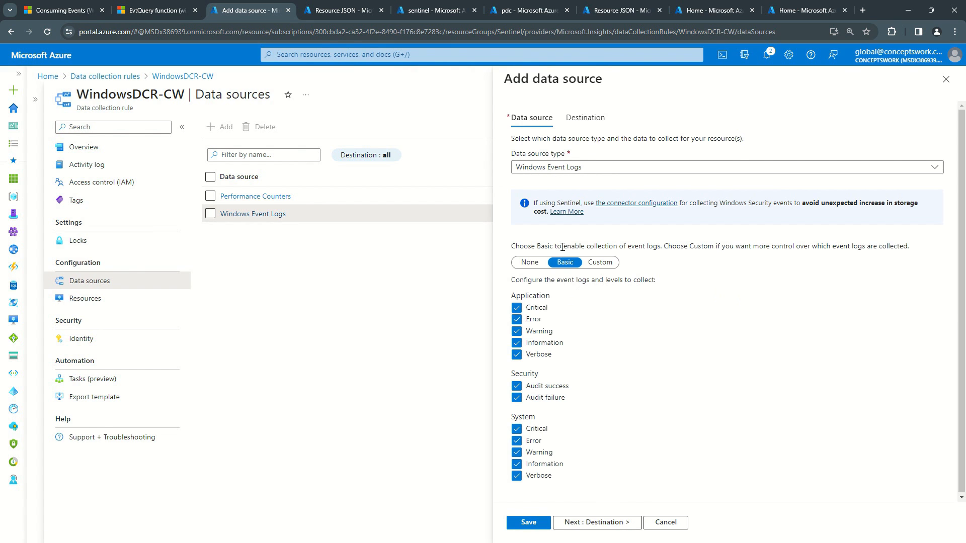
pyautogui.click(605, 263)
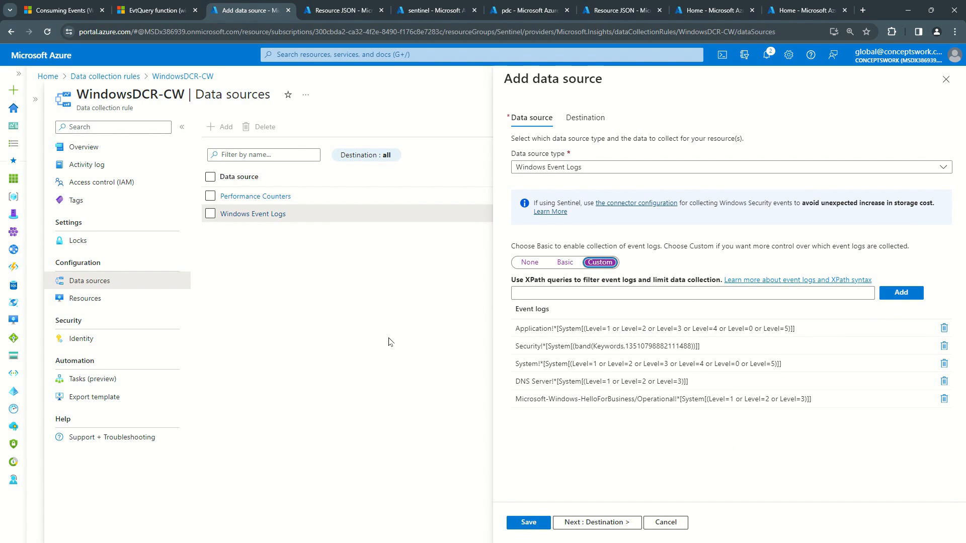
# Step: Switch back to the remote server and close the untitled Notepad note holding the XPath queries
pyautogui.hotkey('alt', 'Tab')
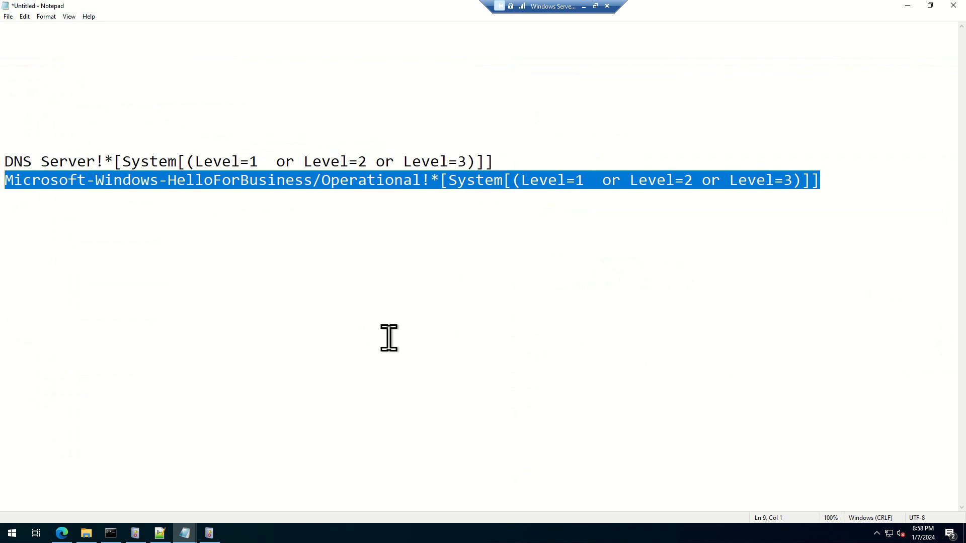
pyautogui.click(459, 333)
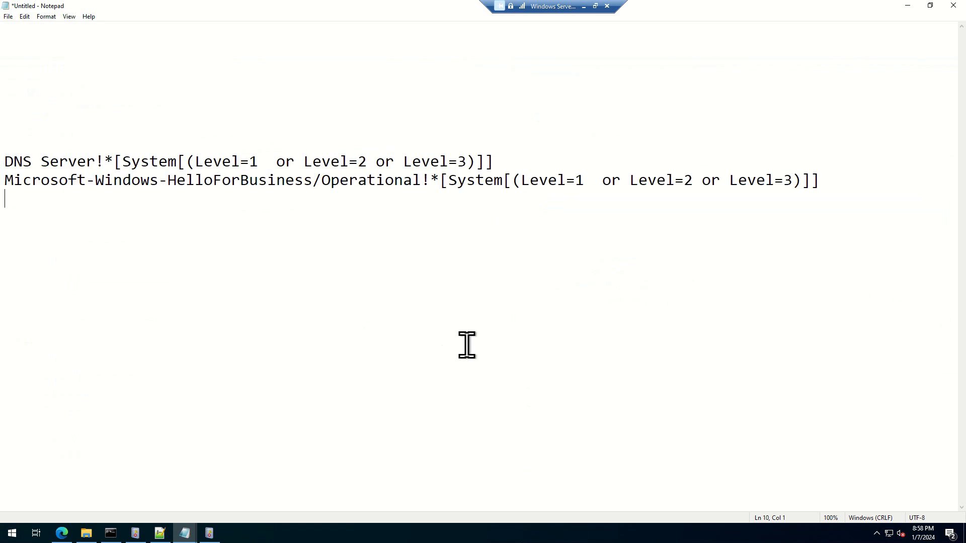
pyautogui.click(953, 6)
pyautogui.click(502, 269)
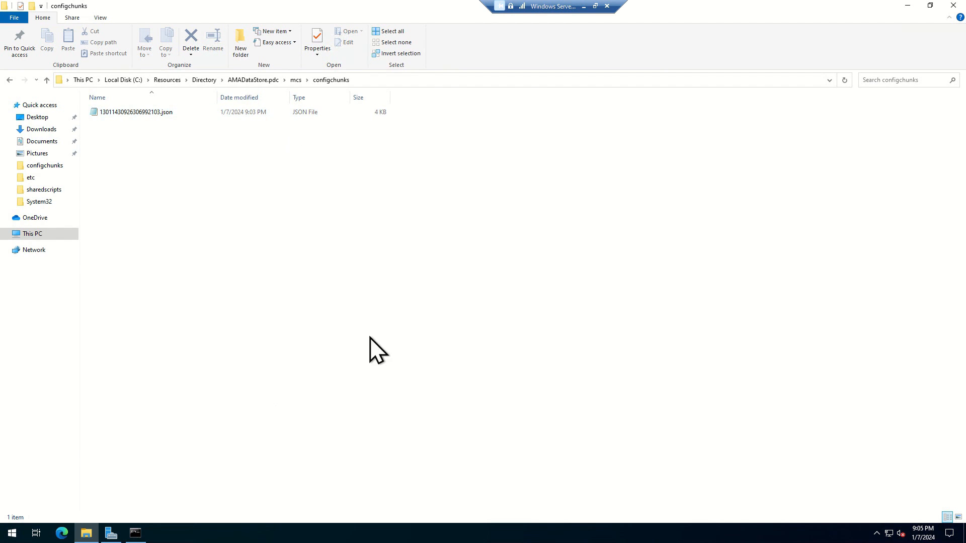
# Step: Open 13011430926306992103.json from the configchunks folder in a maximized Notepad window and select all its text
pyautogui.doubleClick(144, 115)
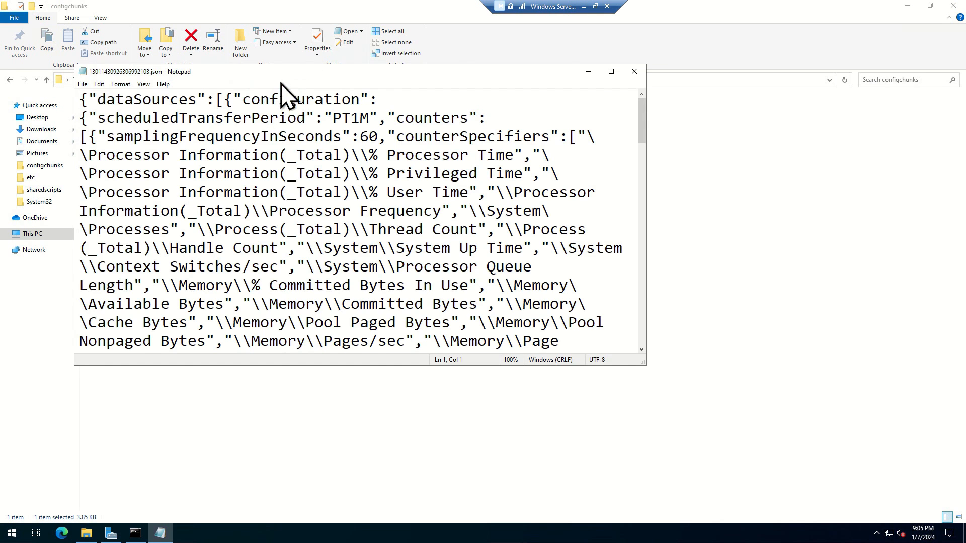
pyautogui.doubleClick(280, 80)
pyautogui.hotkey('ctrl', 'a')
pyautogui.hotkey('ctrl', 'c')
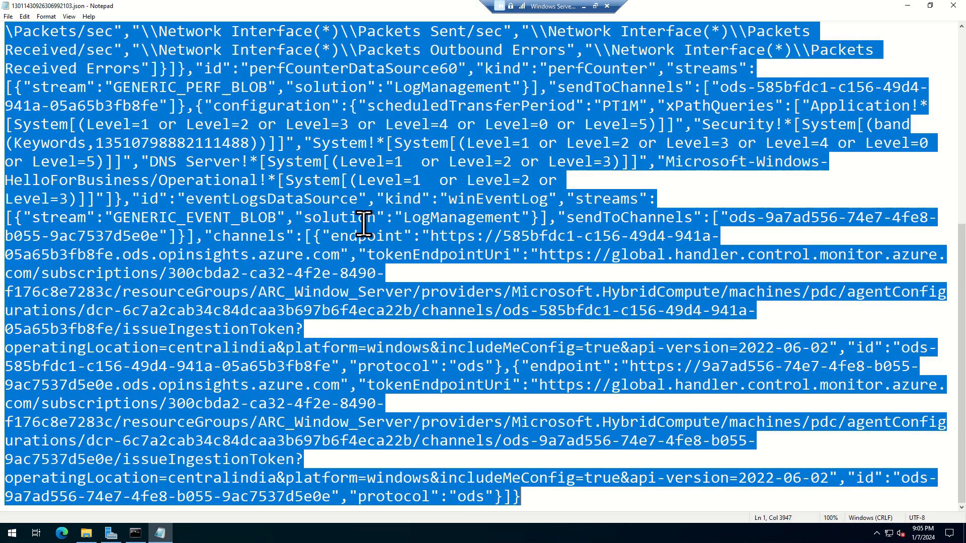
# Step: Switch to Notepad++ and select all the previously saved XPath queries in the new 1 document
pyautogui.press('super')
pyautogui.write('not')
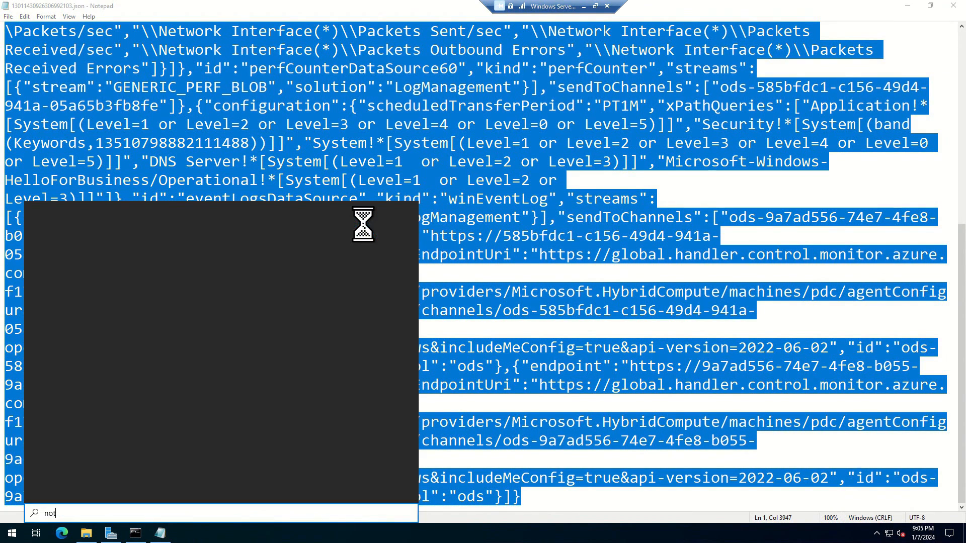
pyautogui.write('e')
pyautogui.click(81, 335)
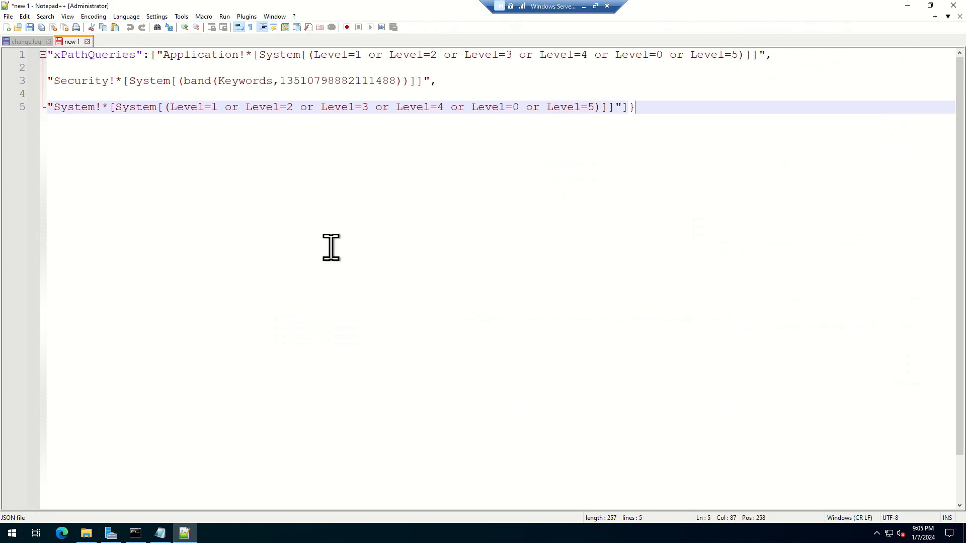
pyautogui.hotkey('shift', 'Up')
pyautogui.hotkey('ctrl', 'shift', 'Home')
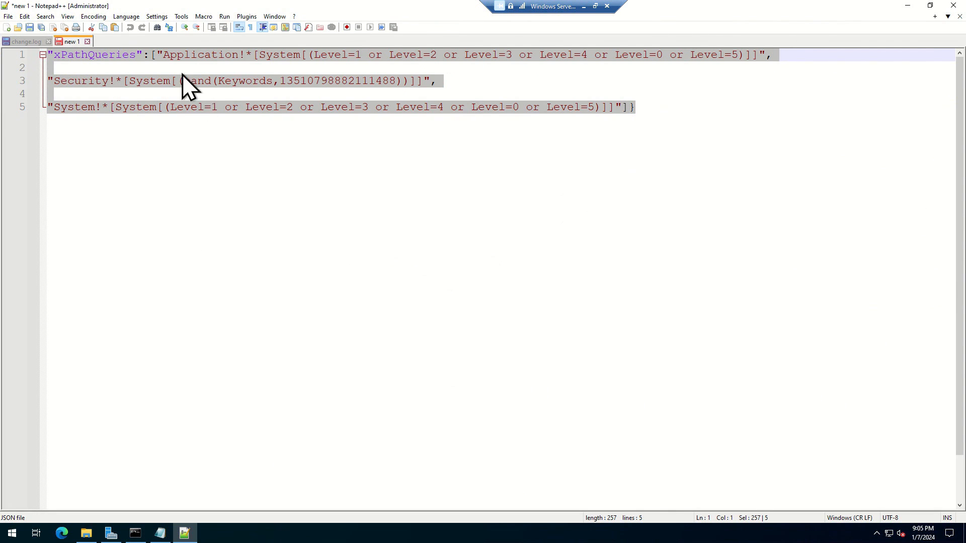
# Step: Create a new document in the other view and paste the copied JSON configuration into it
pyautogui.click(8, 28)
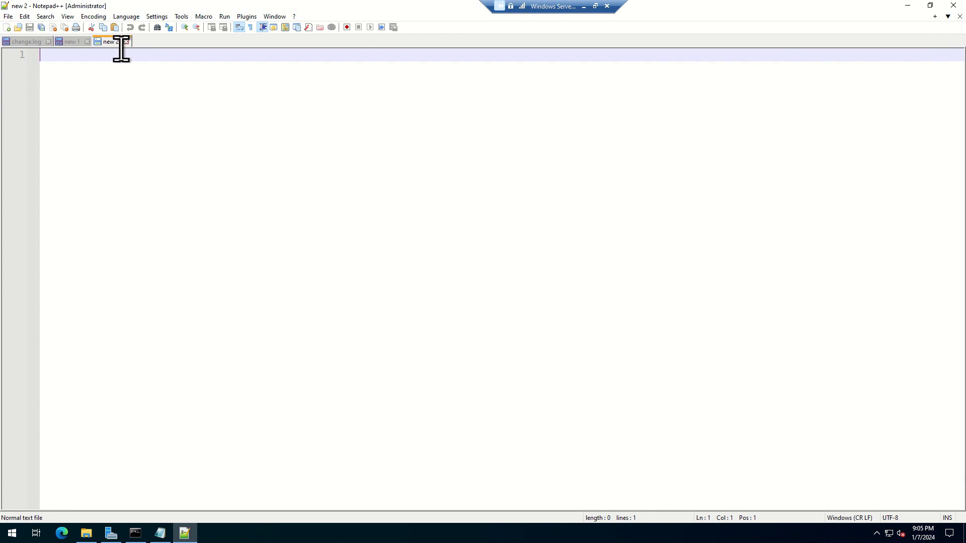
pyautogui.moveTo(121, 69); pyautogui.dragTo(121, 69)
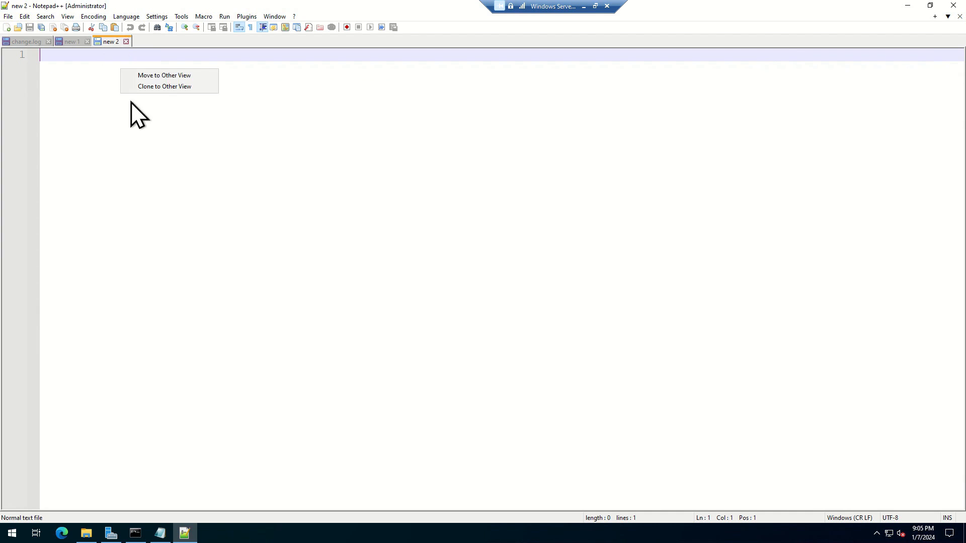
pyautogui.click(154, 74)
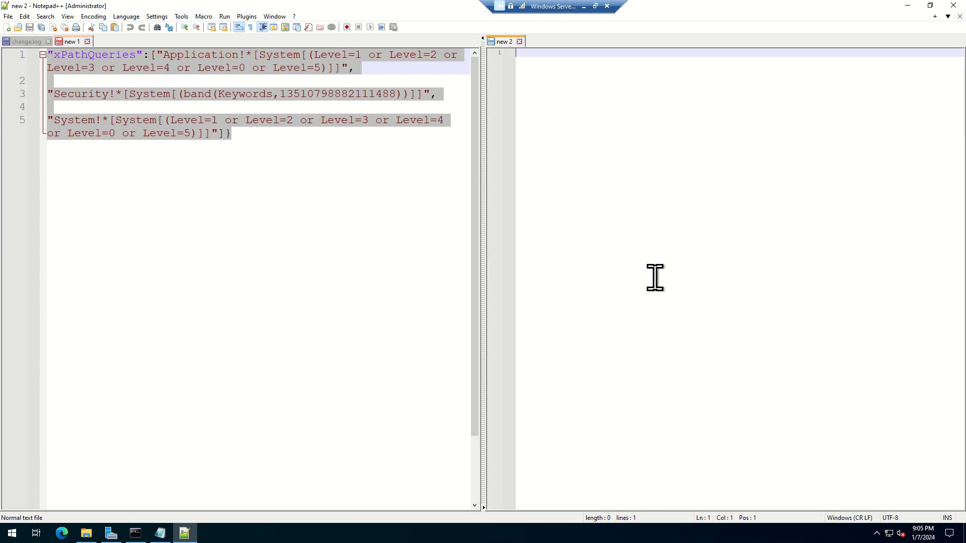
pyautogui.hotkey('ctrl', 'v')
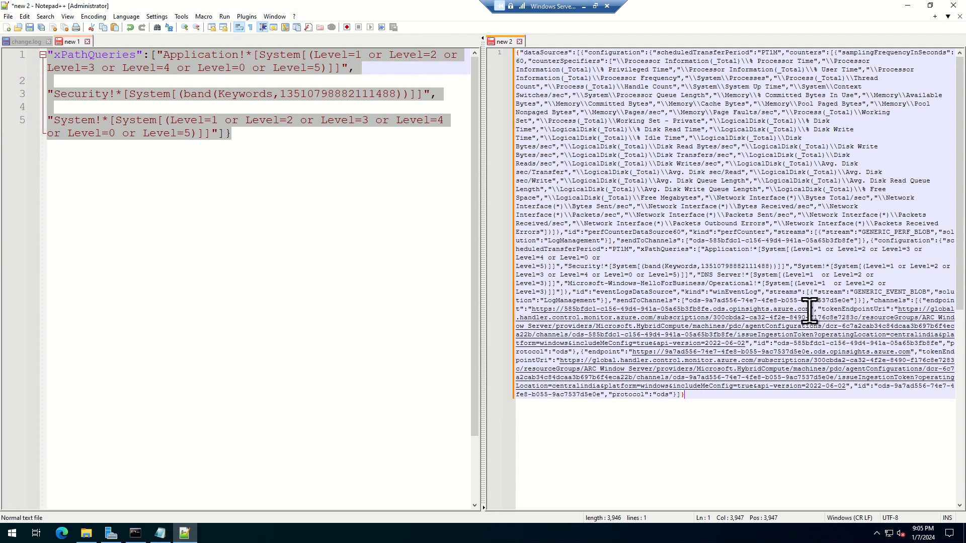
# Step: Trim the pasted configuration down to the xPathQueries section by deleting the text after and before it
pyautogui.moveTo(573, 291); pyautogui.dragTo(799, 534)
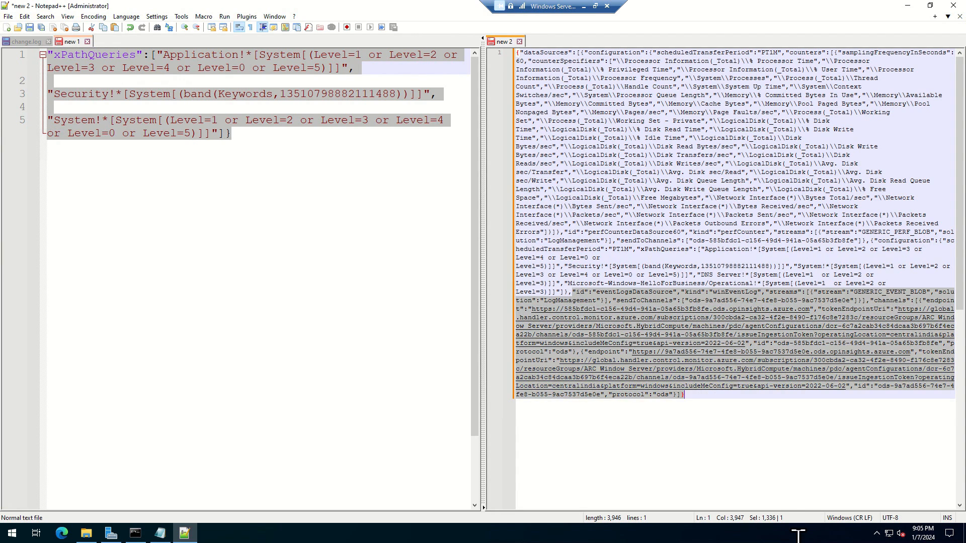
pyautogui.press('Delete')
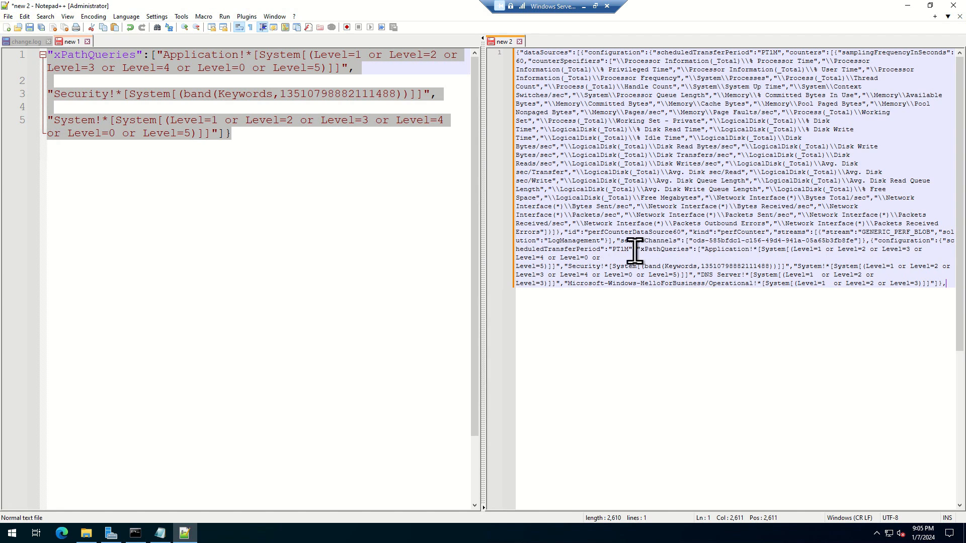
pyautogui.moveTo(635, 250); pyautogui.dragTo(379, 22)
pyautogui.press('Delete')
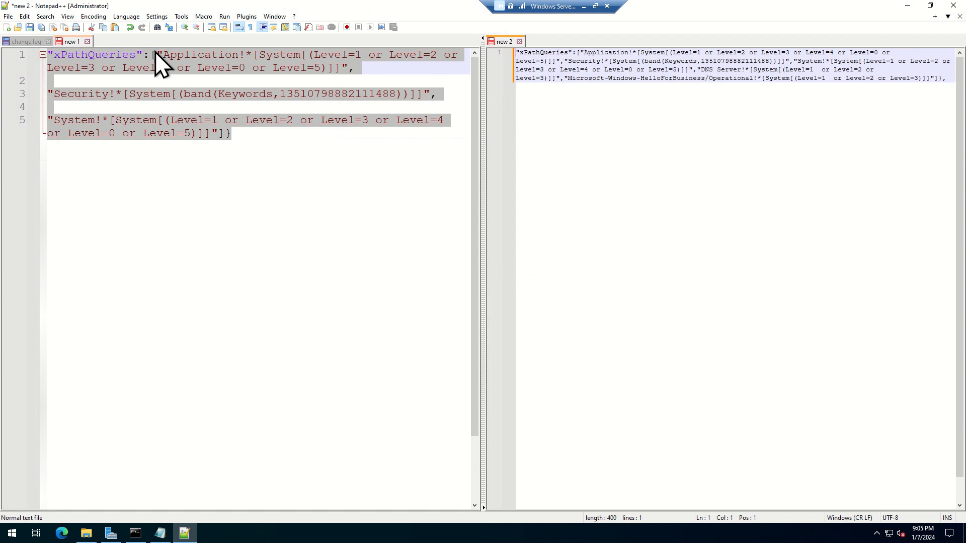
# Step: Set the new 2 document's language to JSON, and enlarge its text and pane for easier comparison
pyautogui.click(124, 18)
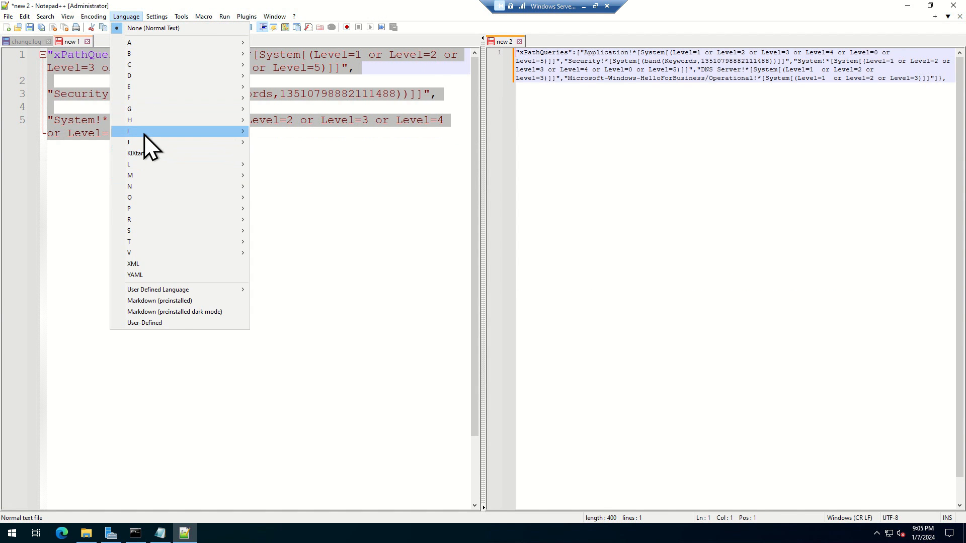
pyautogui.moveTo(147, 141)
pyautogui.click(304, 166)
pyautogui.click(639, 206)
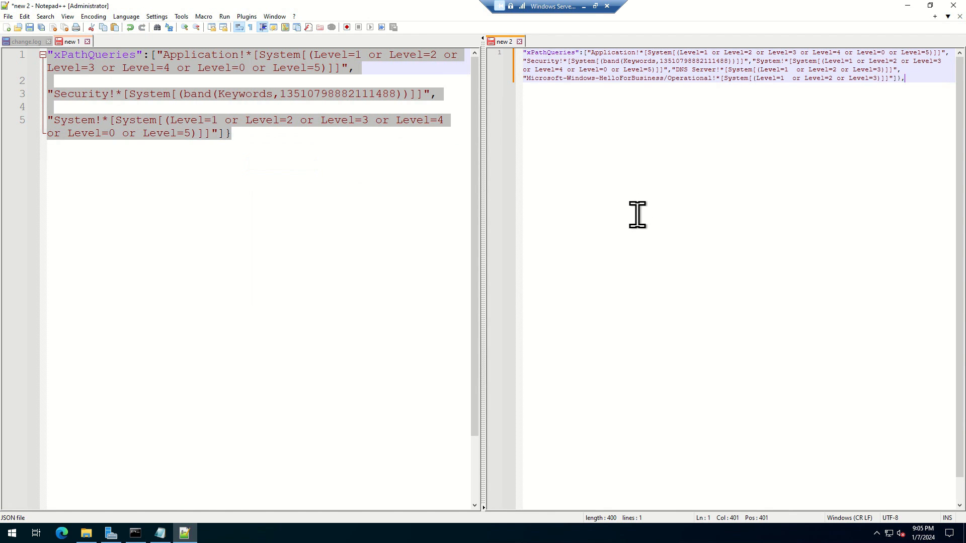
pyautogui.scroll(4, 719, 274)
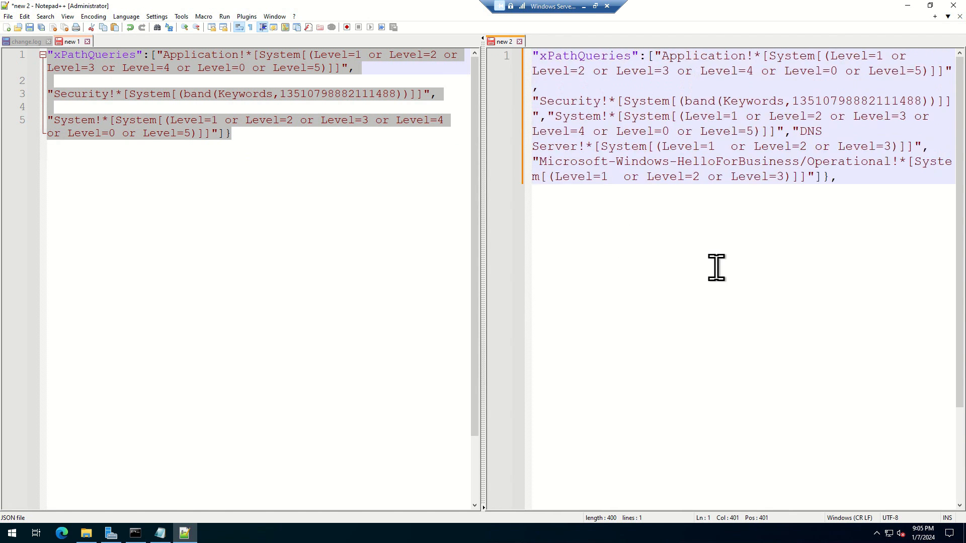
pyautogui.moveTo(483, 246); pyautogui.dragTo(316, 246)
# Step: Separate the DNS Server and HelloForBusiness queries from the System query with a blank line and remove their leading comma
pyautogui.click(575, 125)
pyautogui.press('Return')
pyautogui.press('Return')
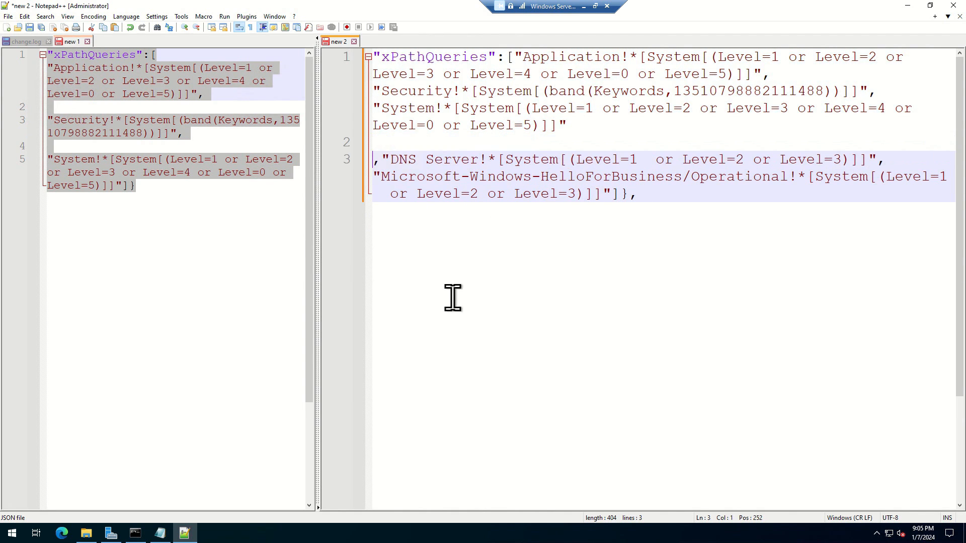
pyautogui.press('Delete')
pyautogui.click(922, 164)
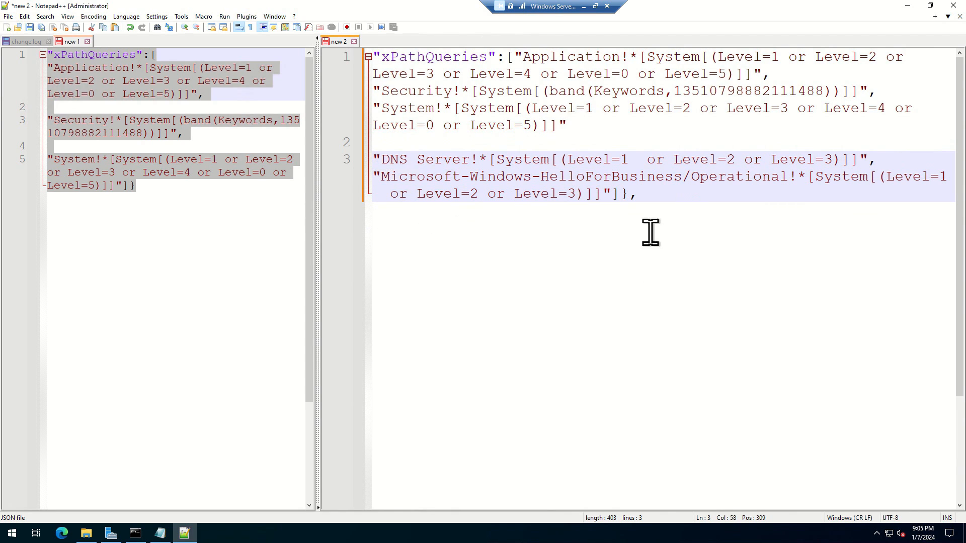
# Step: Highlight the DNS Server and HelloForBusiness queries to compare them with the earlier query list
pyautogui.moveTo(729, 213); pyautogui.dragTo(308, 151)
pyautogui.click(599, 385)
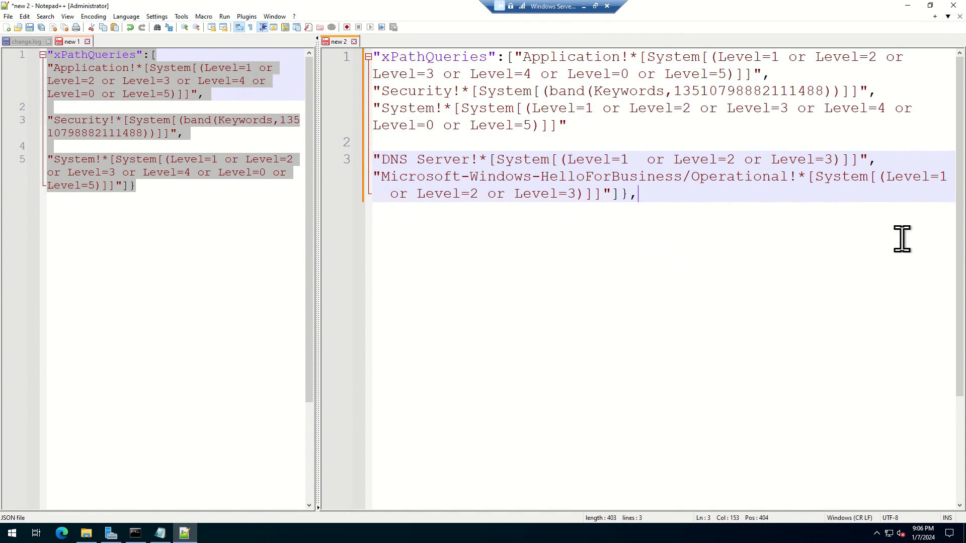
pyautogui.moveTo(654, 197); pyautogui.dragTo(276, 158)
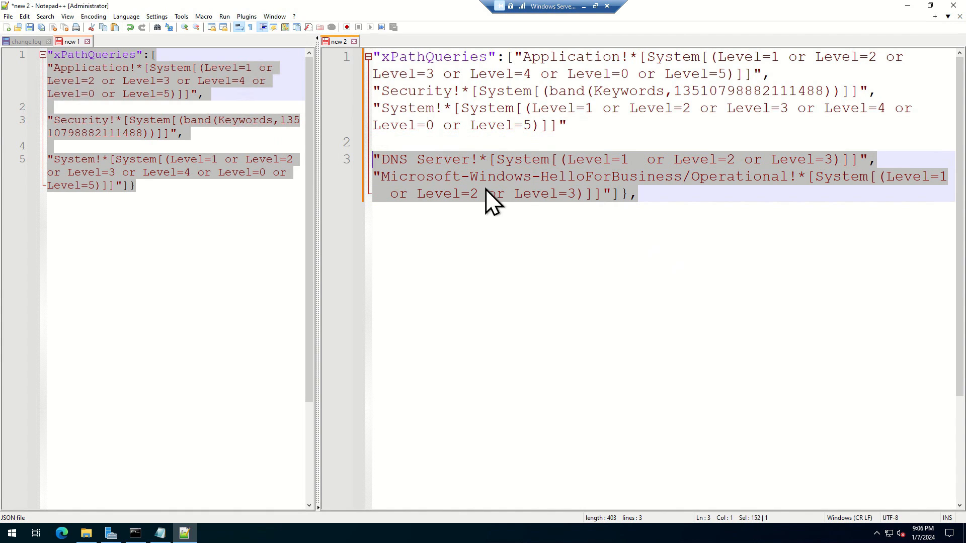
pyautogui.click(574, 314)
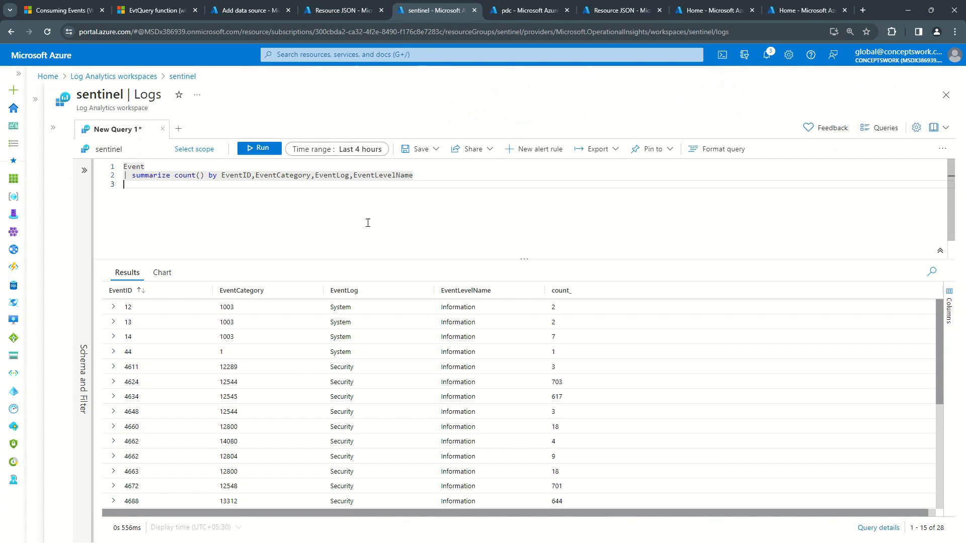
# Step: In the Azure portal, rerun the Event summary query on the sentinel workspace and look for DNS Server log entries
pyautogui.click(261, 149)
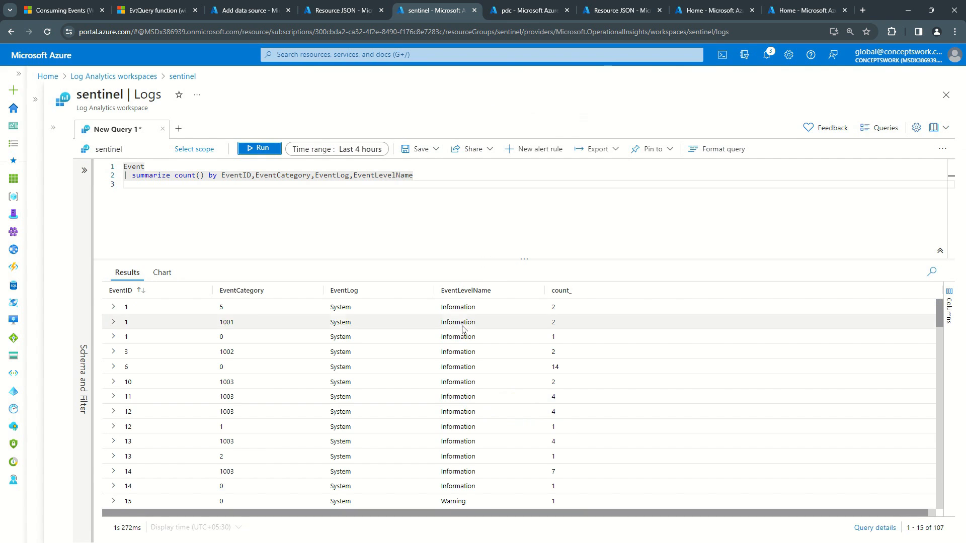
pyautogui.scroll(-4, 466, 312)
pyautogui.scroll(-8, 467, 310)
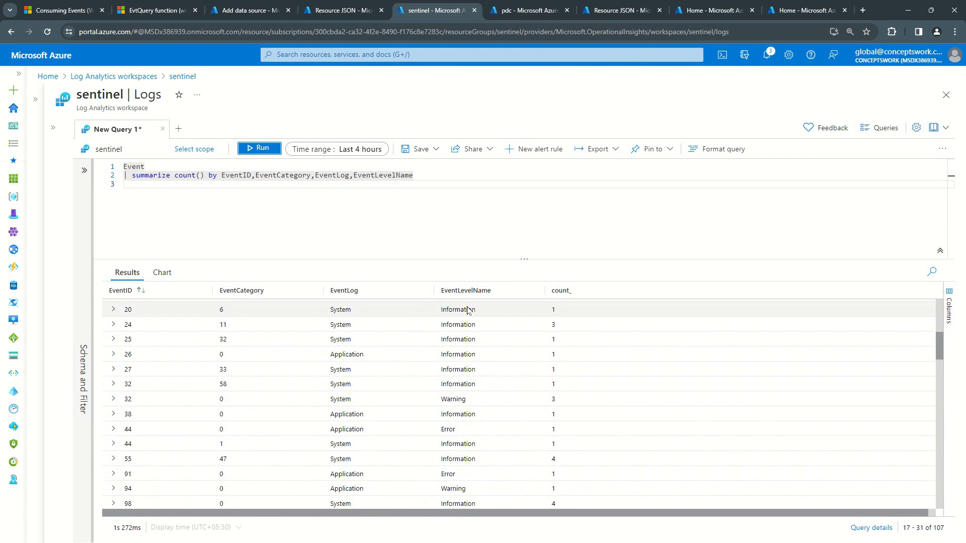
pyautogui.scroll(-1, 468, 311)
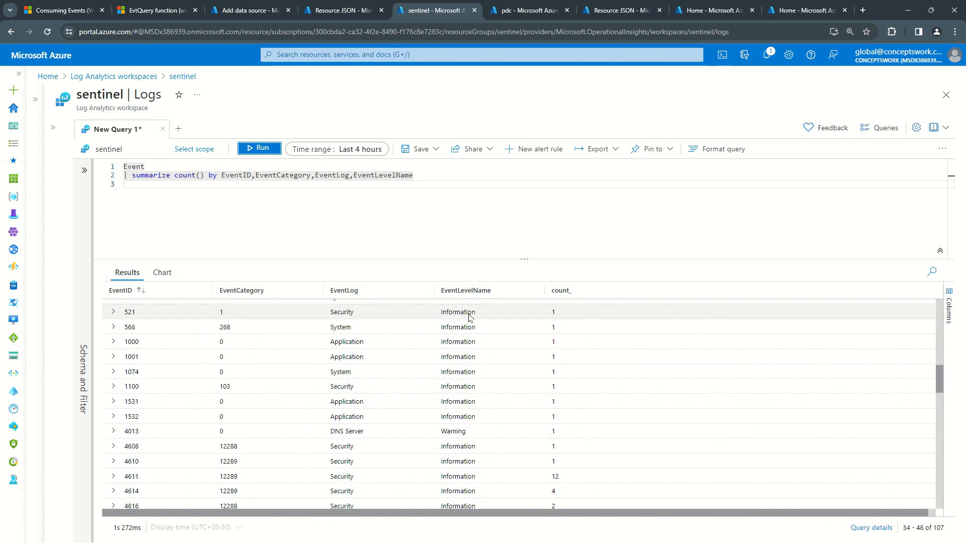
pyautogui.moveTo(376, 431); pyautogui.dragTo(309, 439)
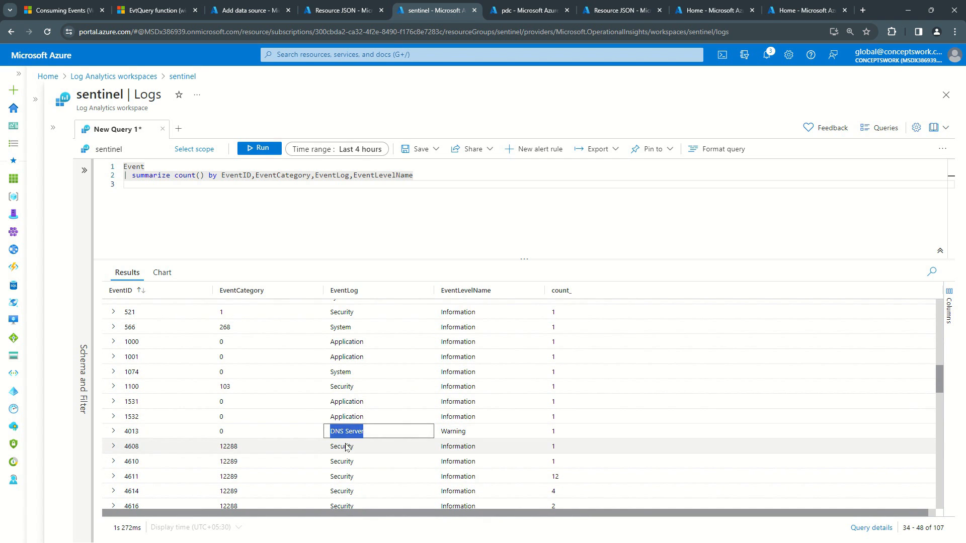
# Step: Look for the Microsoft-Windows-HelloForBusiness entries in the query results and widen the EventLog column to read the full log name
pyautogui.scroll(-3, 470, 388)
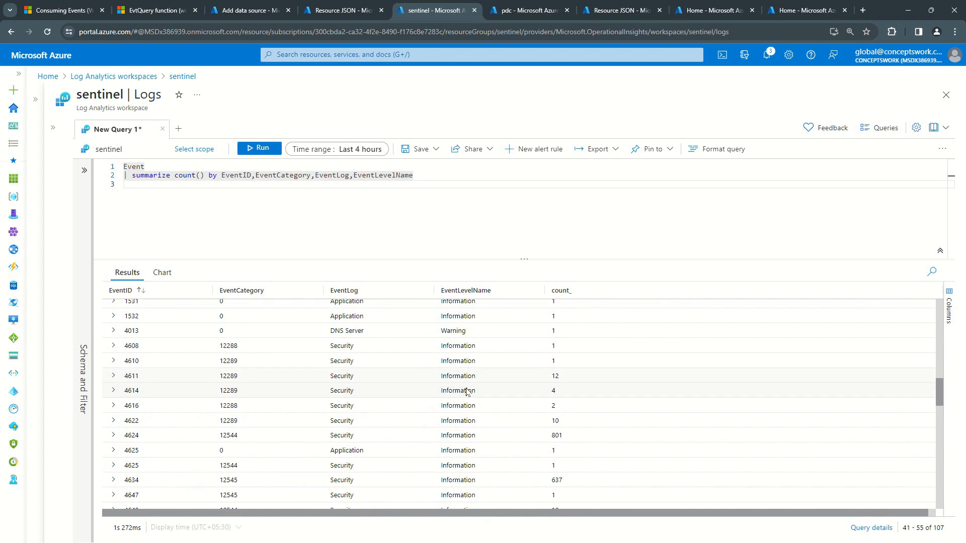
pyautogui.scroll(-7, 570, 362)
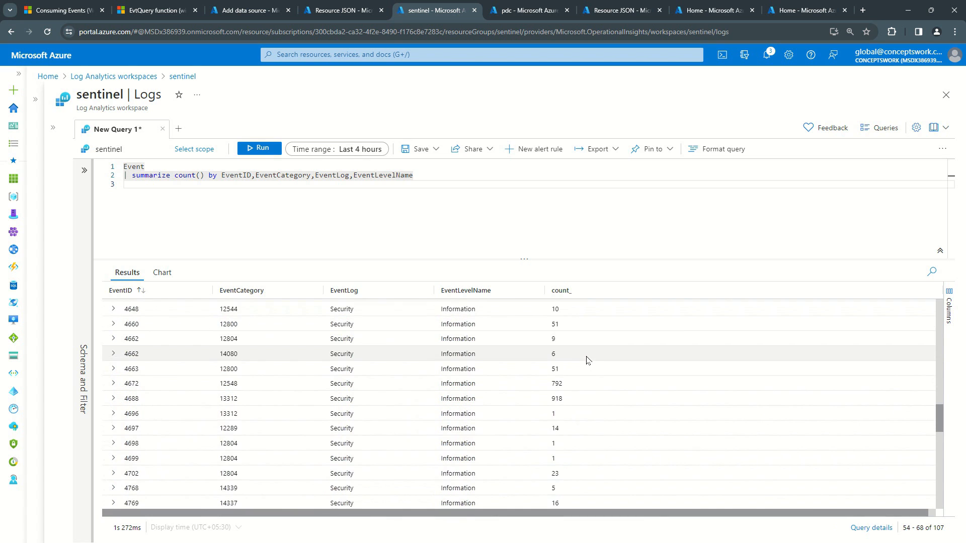
pyautogui.scroll(-7, 587, 360)
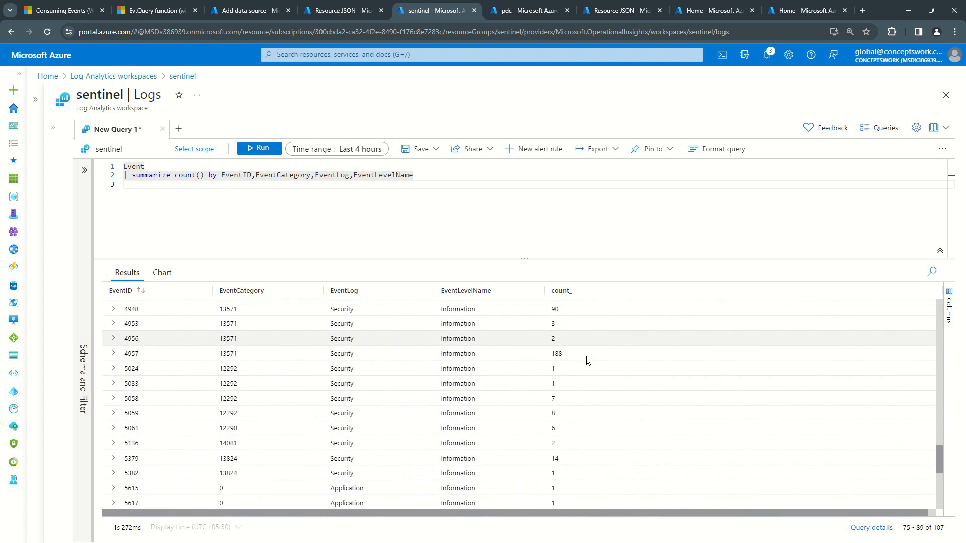
pyautogui.scroll(-4, 587, 361)
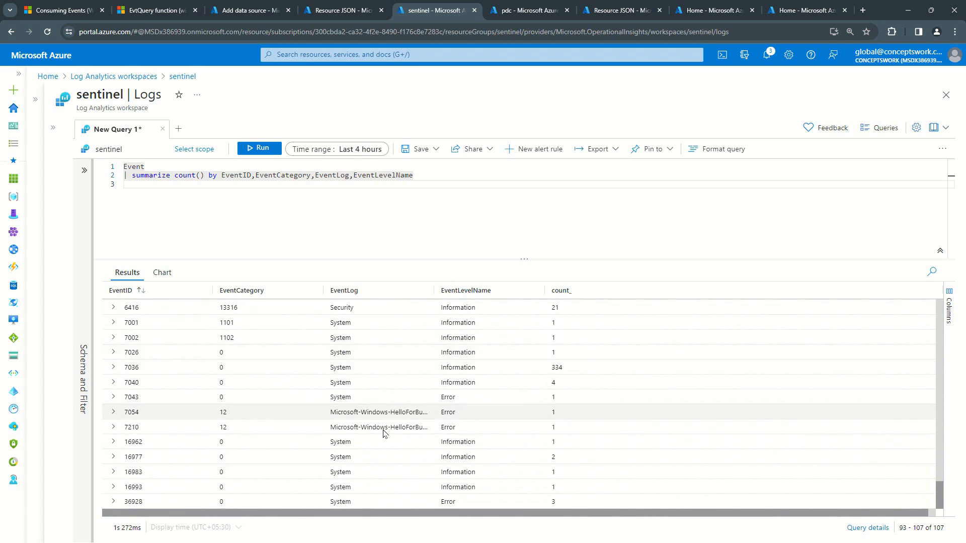
pyautogui.moveTo(335, 415); pyautogui.dragTo(452, 414)
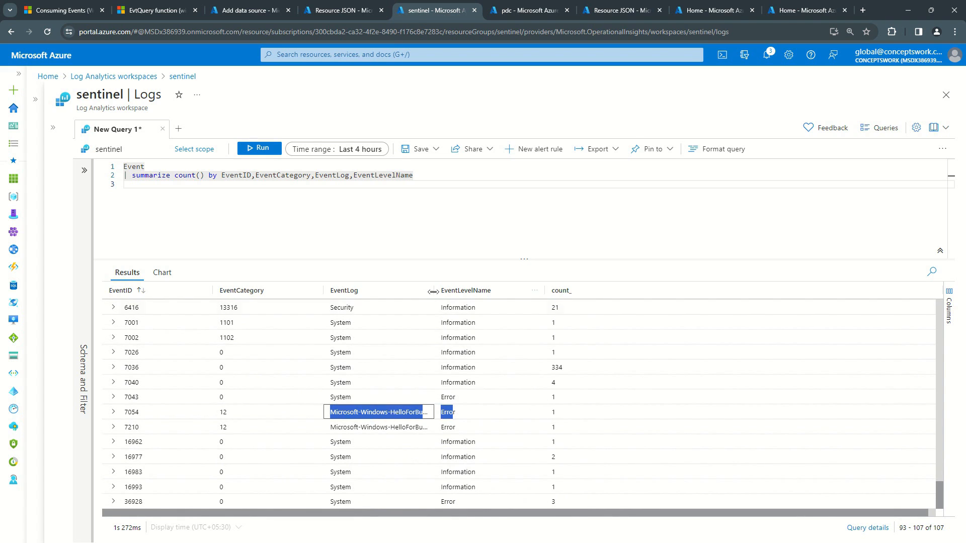
pyautogui.moveTo(435, 292); pyautogui.dragTo(592, 291)
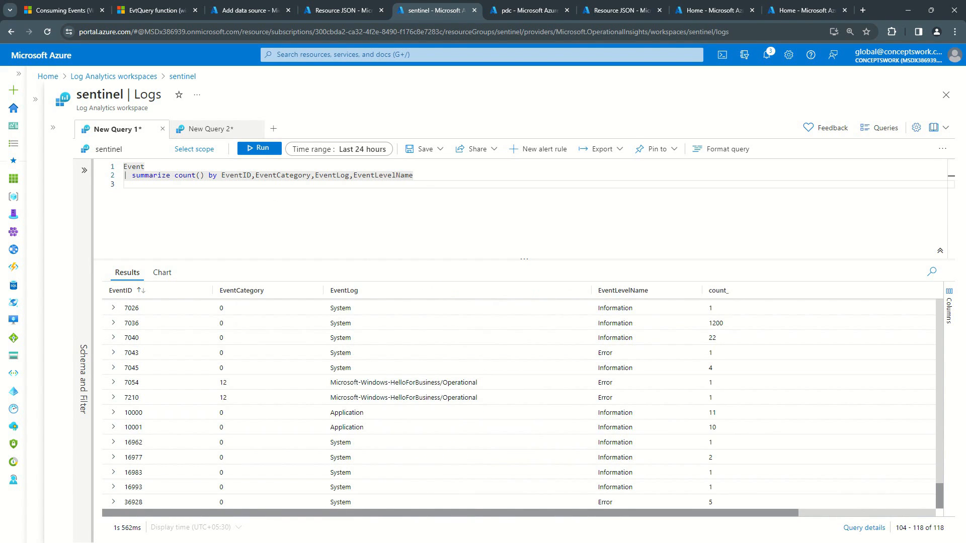